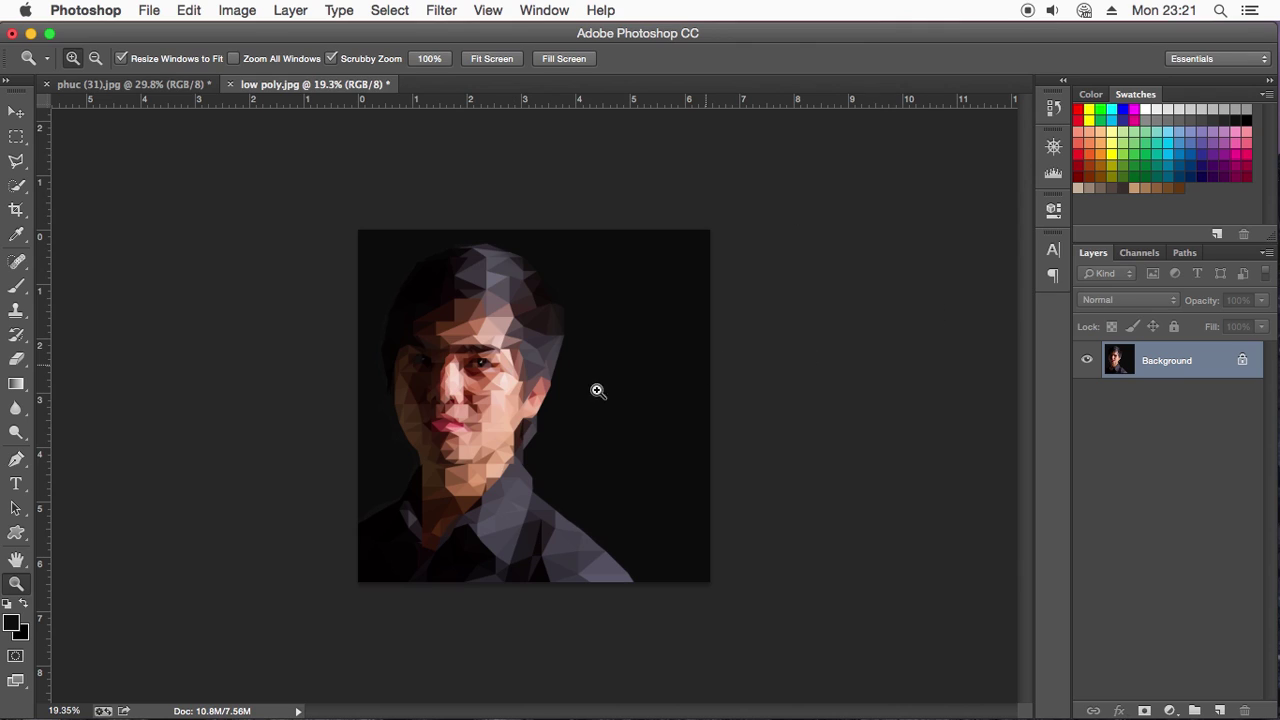
Step: Zoom into the low-poly portrait's face, glancing briefly at the original photo's tab
{"action": "left_click", "coordinate": [516, 398]}
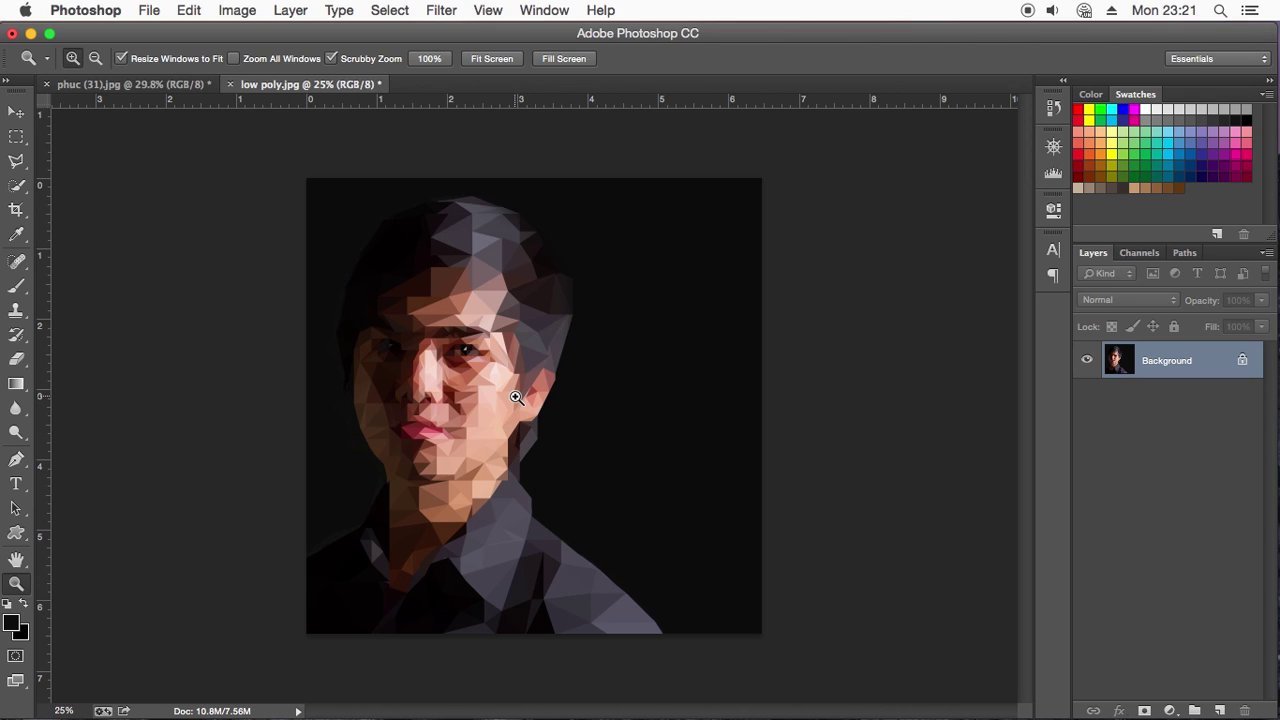
{"action": "left_click", "coordinate": [195, 84]}
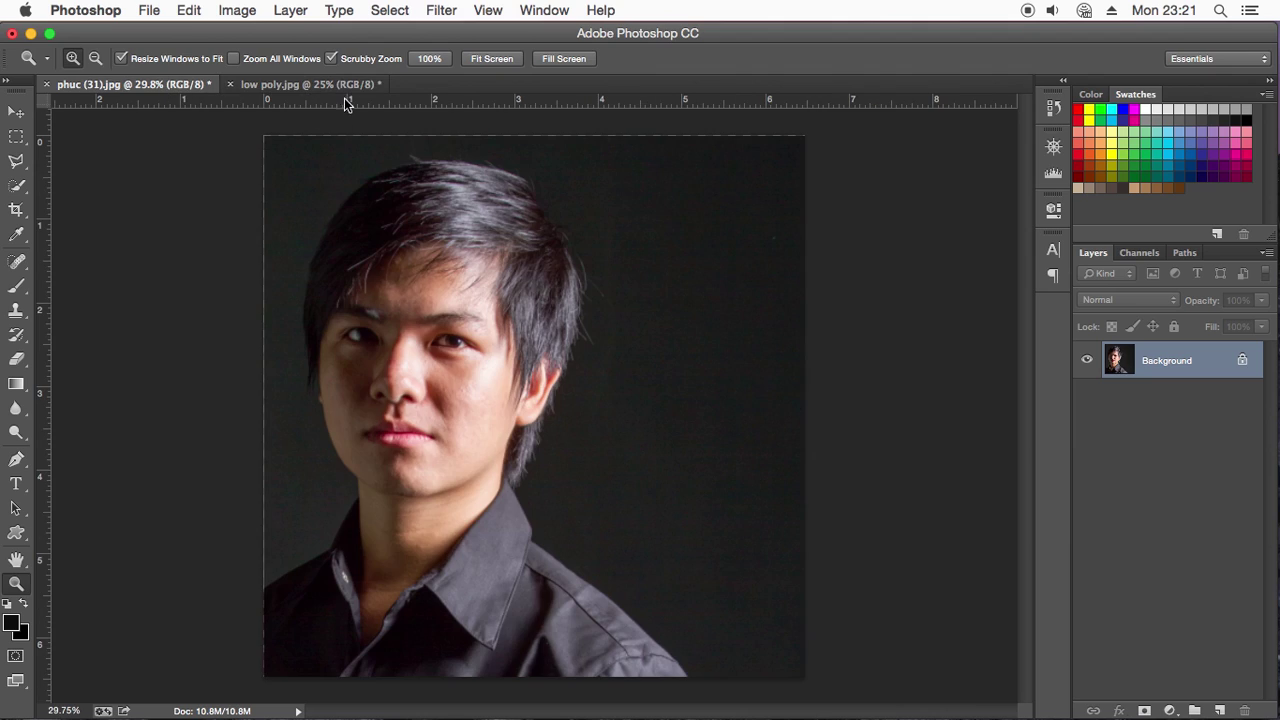
{"action": "left_click", "coordinate": [318, 84]}
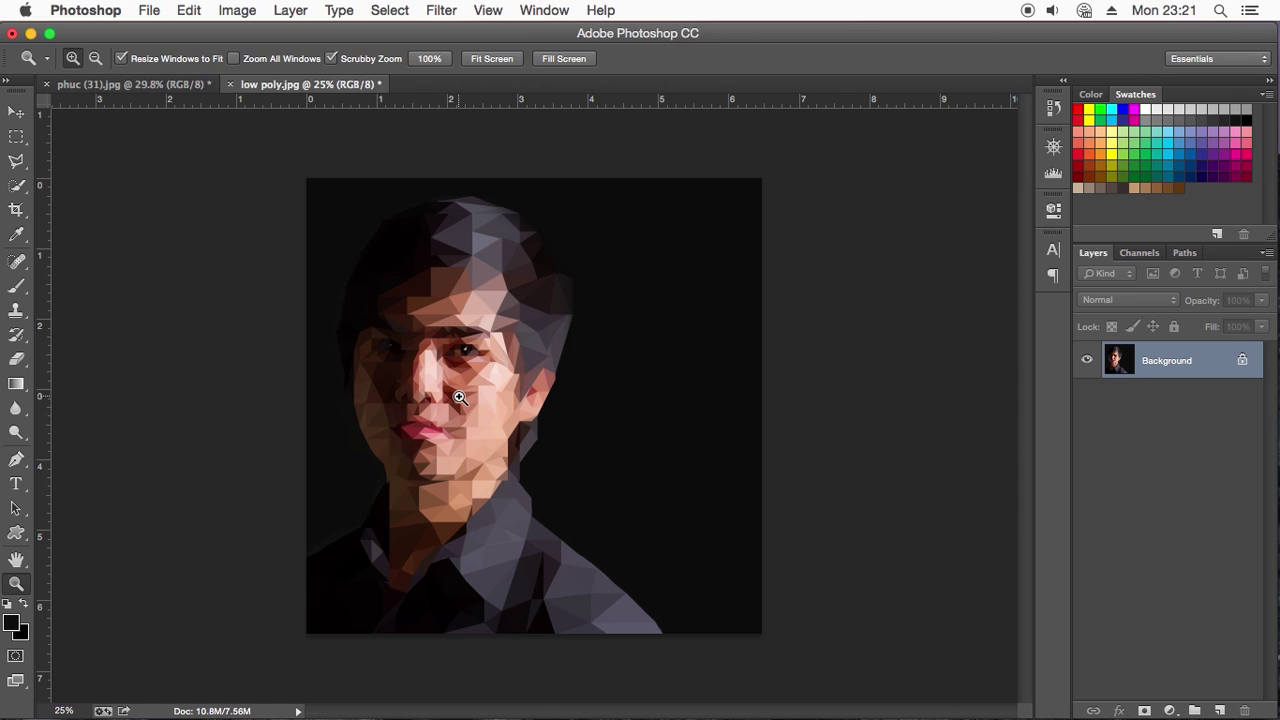
{"action": "left_click", "coordinate": [459, 397]}
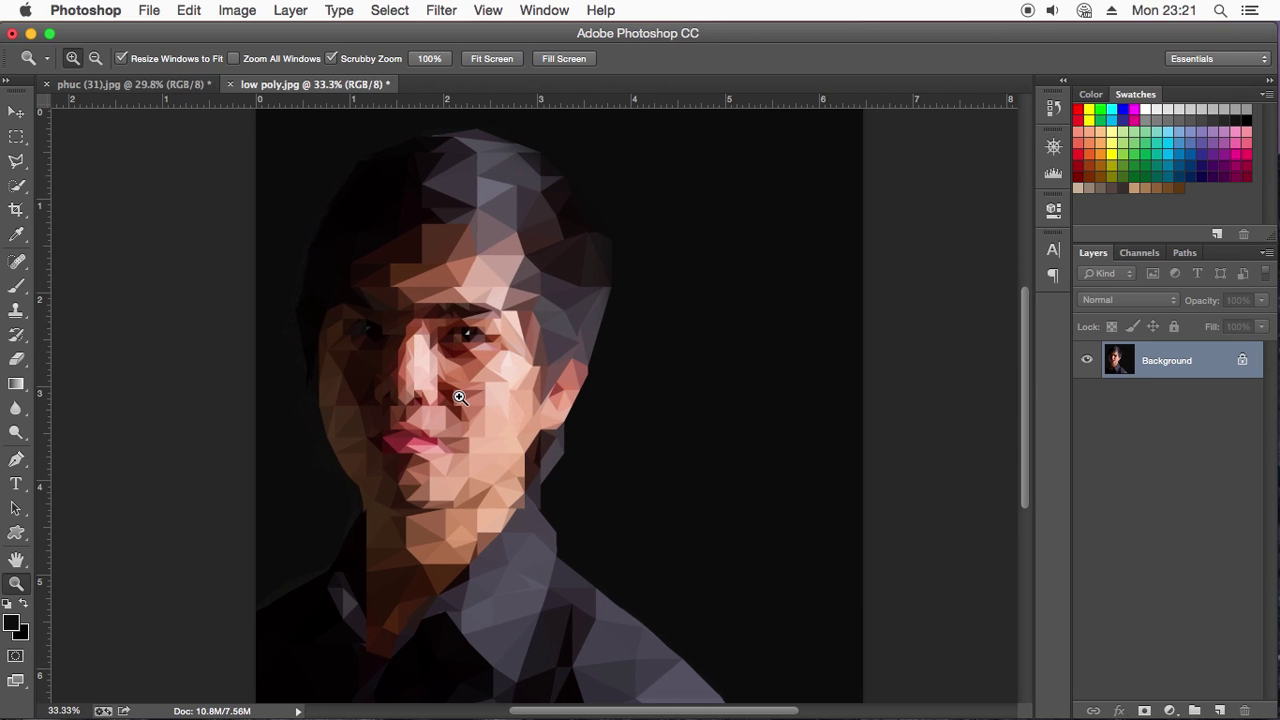
{"action": "left_click", "coordinate": [417, 213]}
{"action": "left_click", "coordinate": [417, 213]}
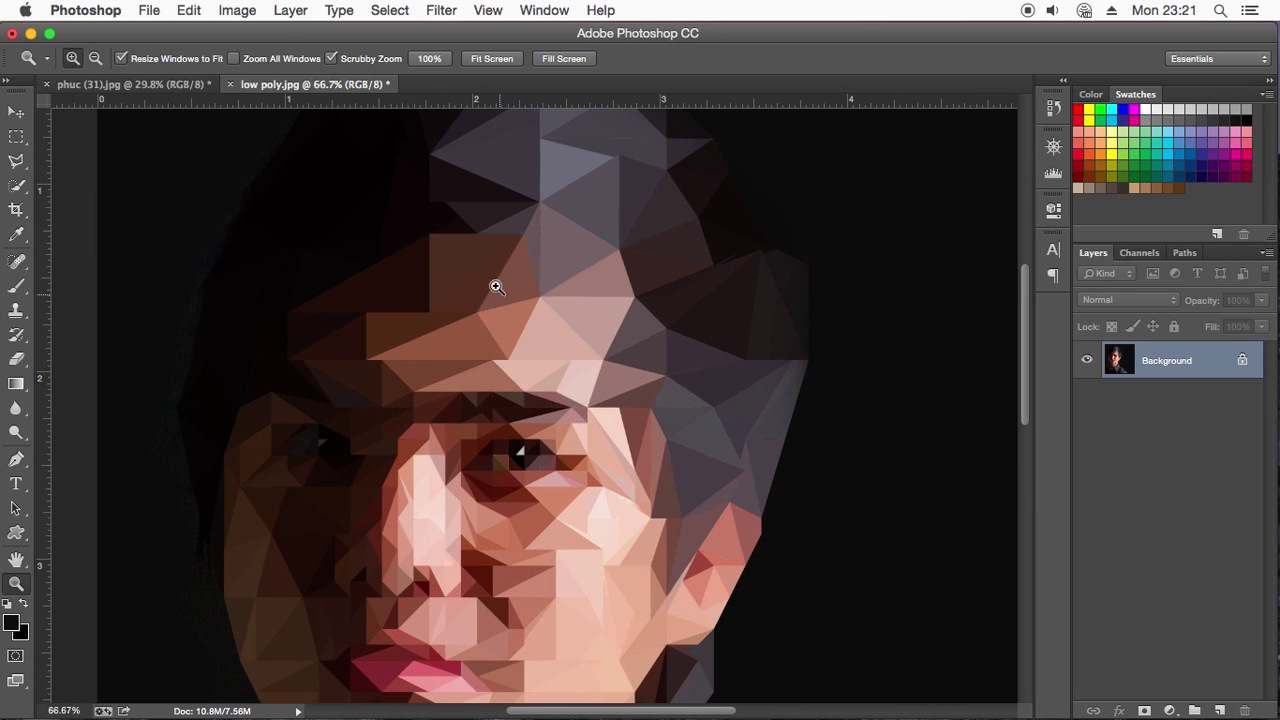
{"action": "left_click", "coordinate": [563, 466], "text": "alt"}
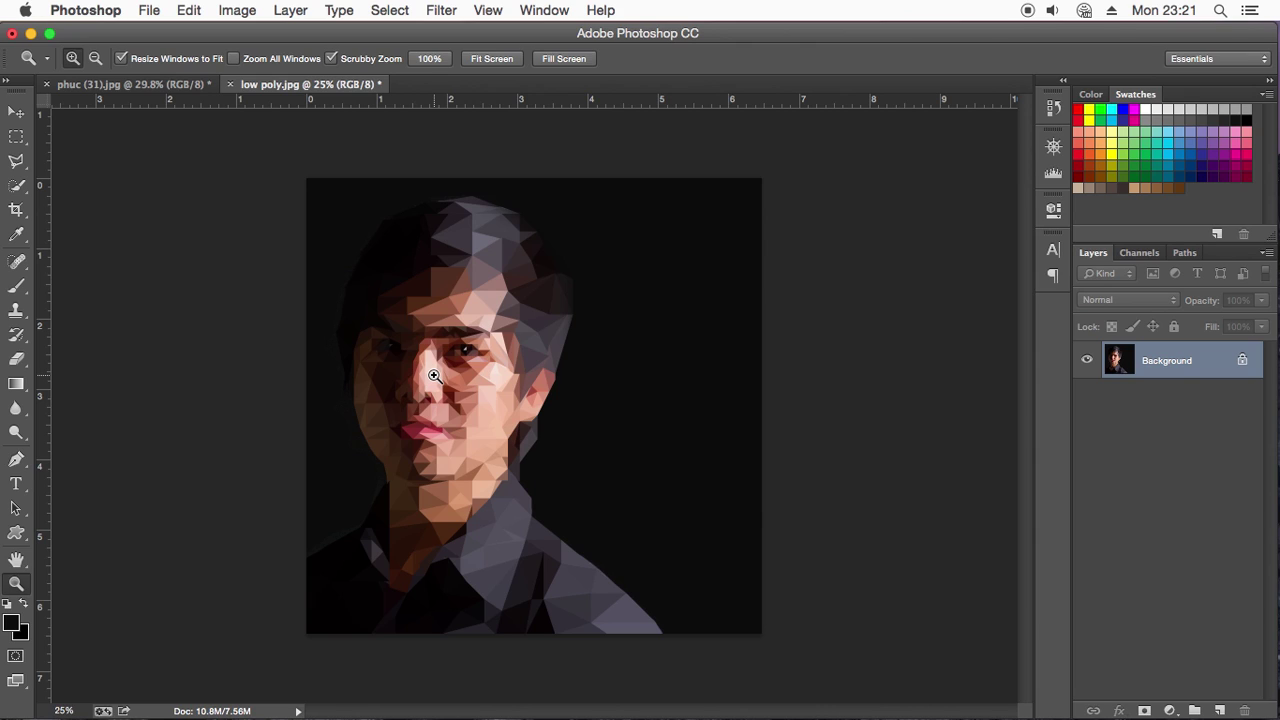
Step: Magnify the triangles around the nose and top of the head, then zoom back out
{"action": "left_click", "coordinate": [434, 375]}
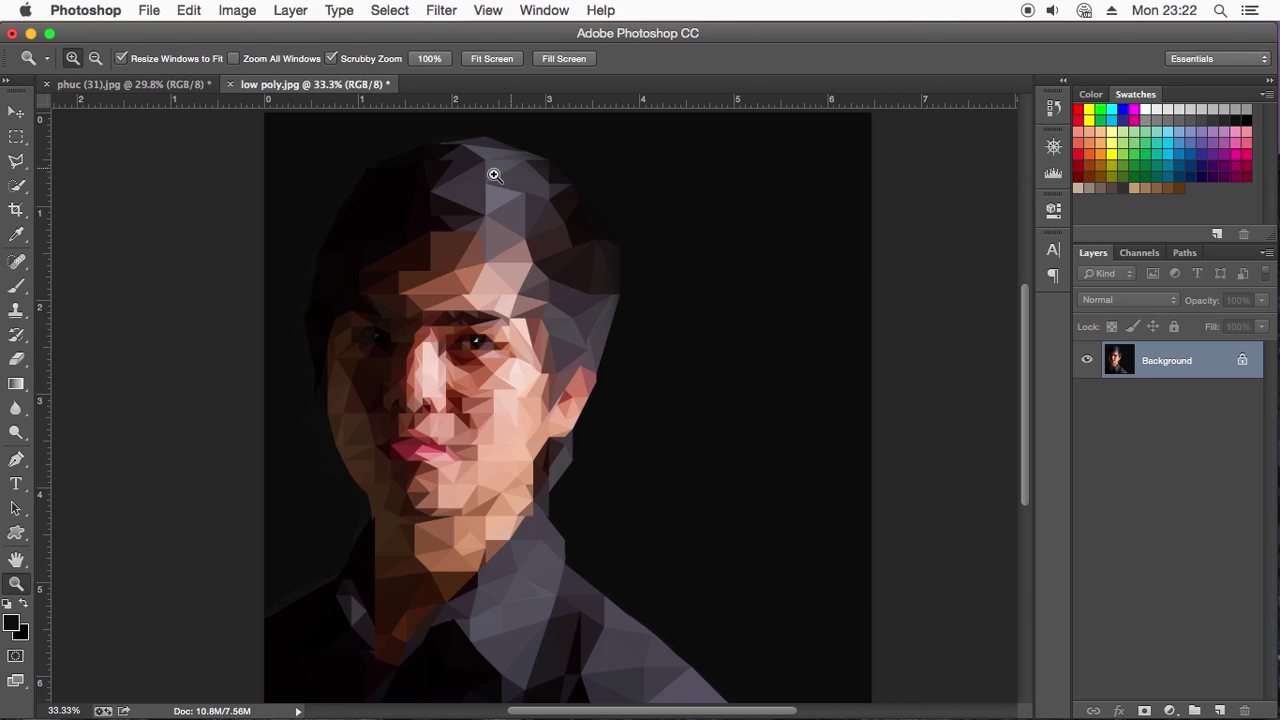
{"action": "left_click", "coordinate": [508, 356], "text": "alt"}
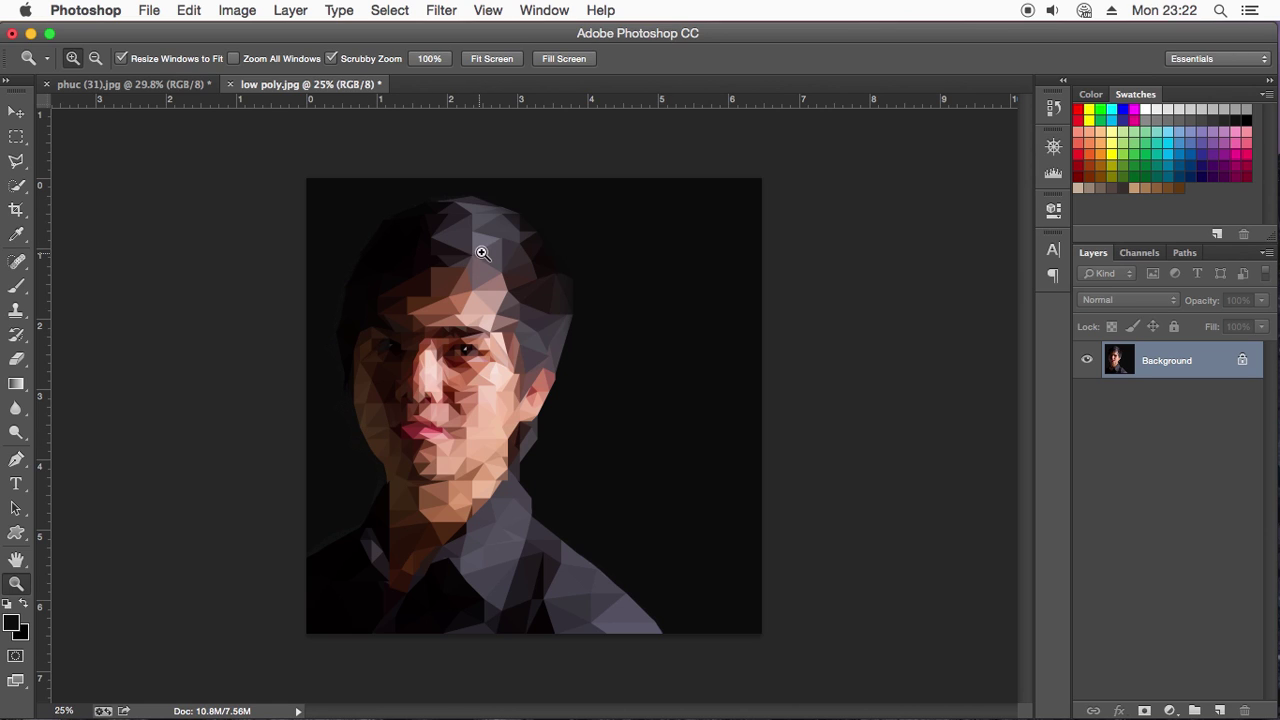
{"action": "left_click_drag", "start_coordinate": [492, 232], "coordinate": [503, 183]}
{"action": "left_click", "coordinate": [503, 184]}
{"action": "left_click", "coordinate": [503, 186]}
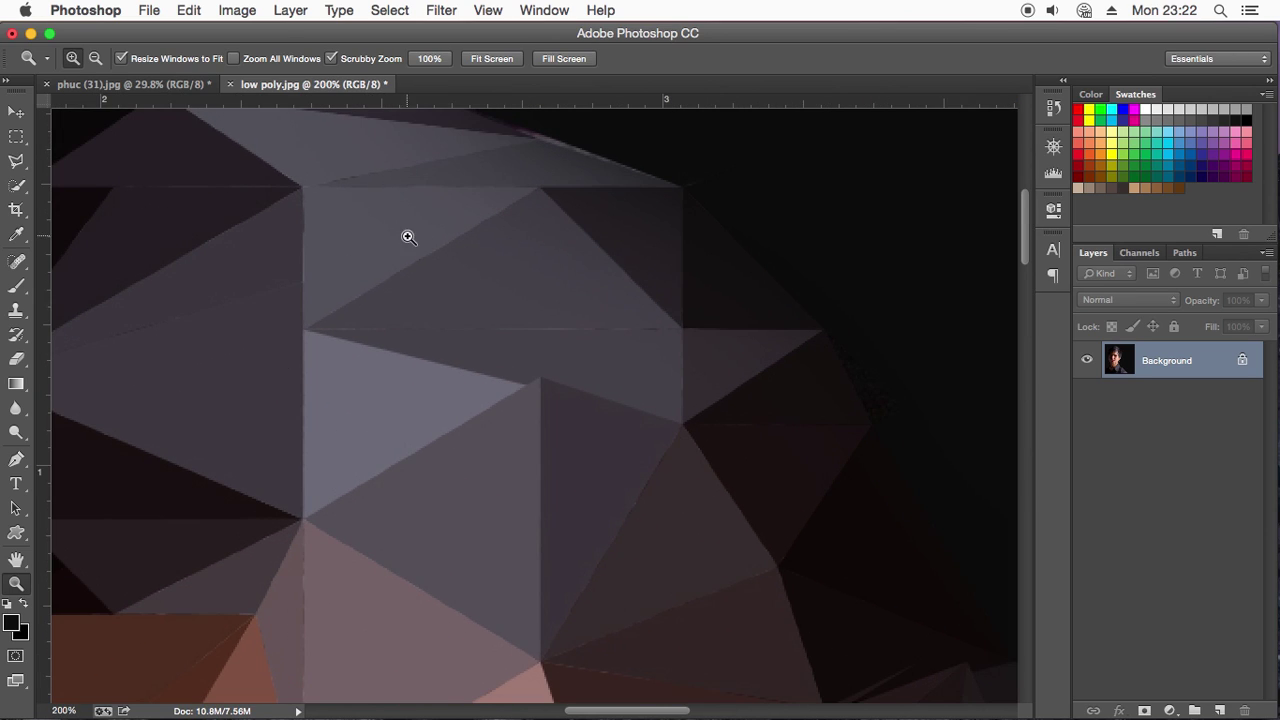
{"action": "left_click", "coordinate": [415, 321], "text": "alt"}
{"action": "left_click", "coordinate": [415, 321], "text": "alt"}
{"action": "left_click", "coordinate": [417, 323], "text": "alt"}
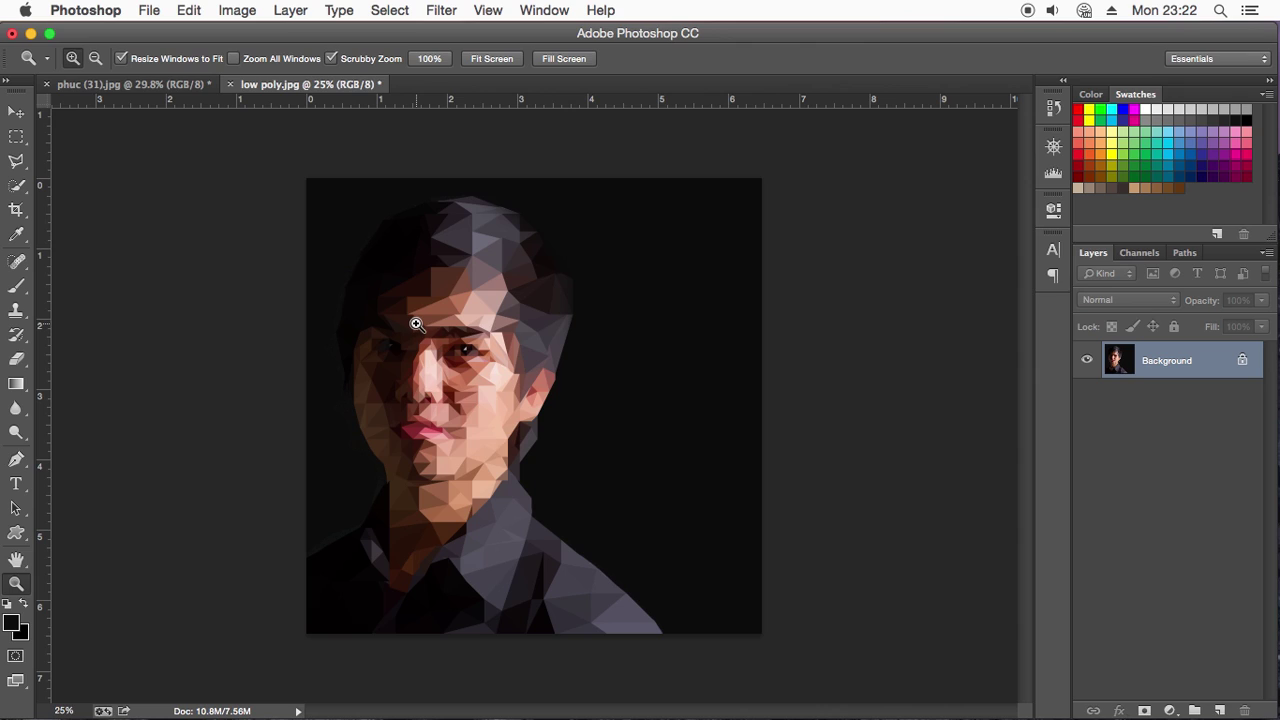
Step: Flip repeatedly between the original photo and the low-poly portrait to compare them
{"action": "left_click", "coordinate": [128, 82]}
{"action": "left_click", "coordinate": [321, 89]}
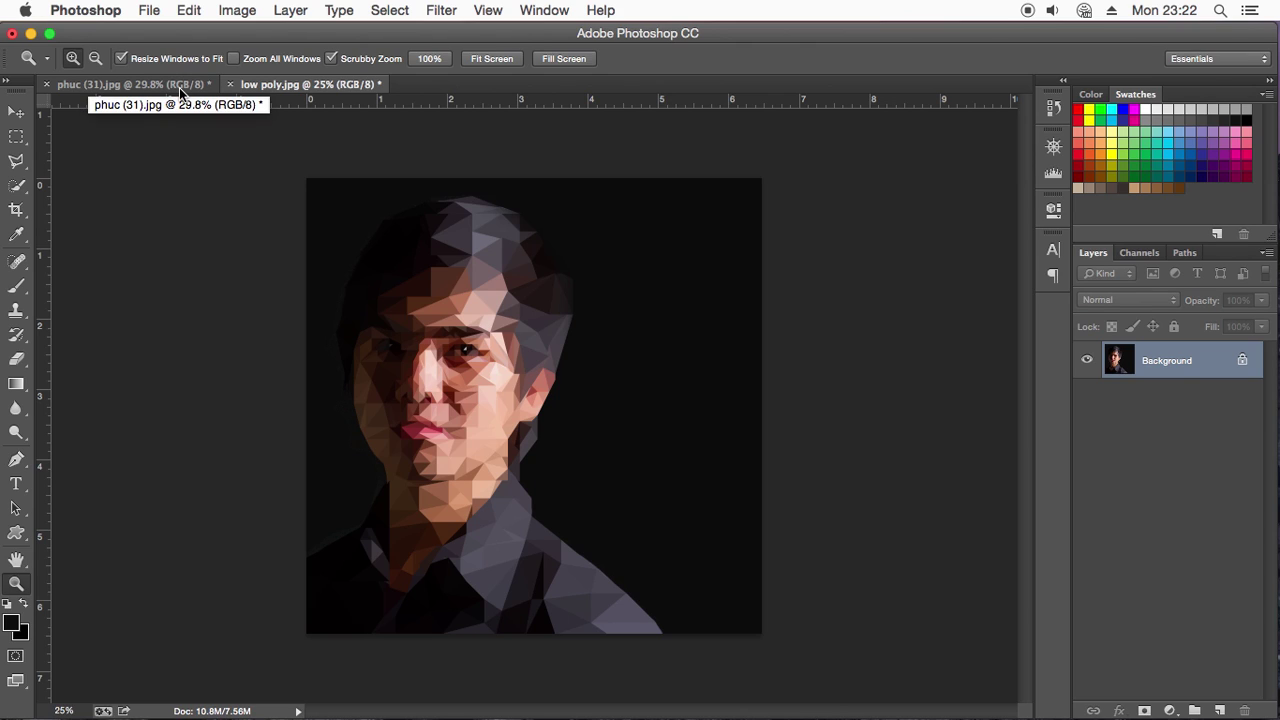
{"action": "left_click", "coordinate": [179, 87]}
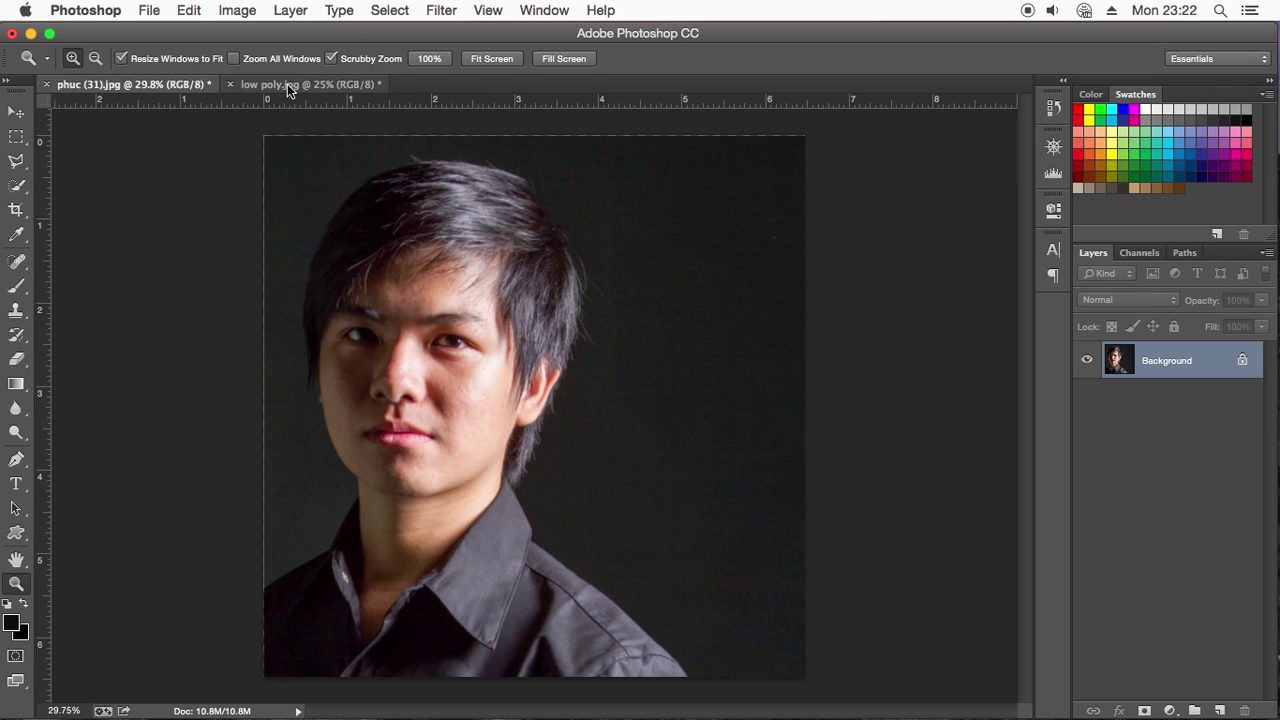
{"action": "left_click", "coordinate": [286, 86]}
{"action": "left_click", "coordinate": [181, 87]}
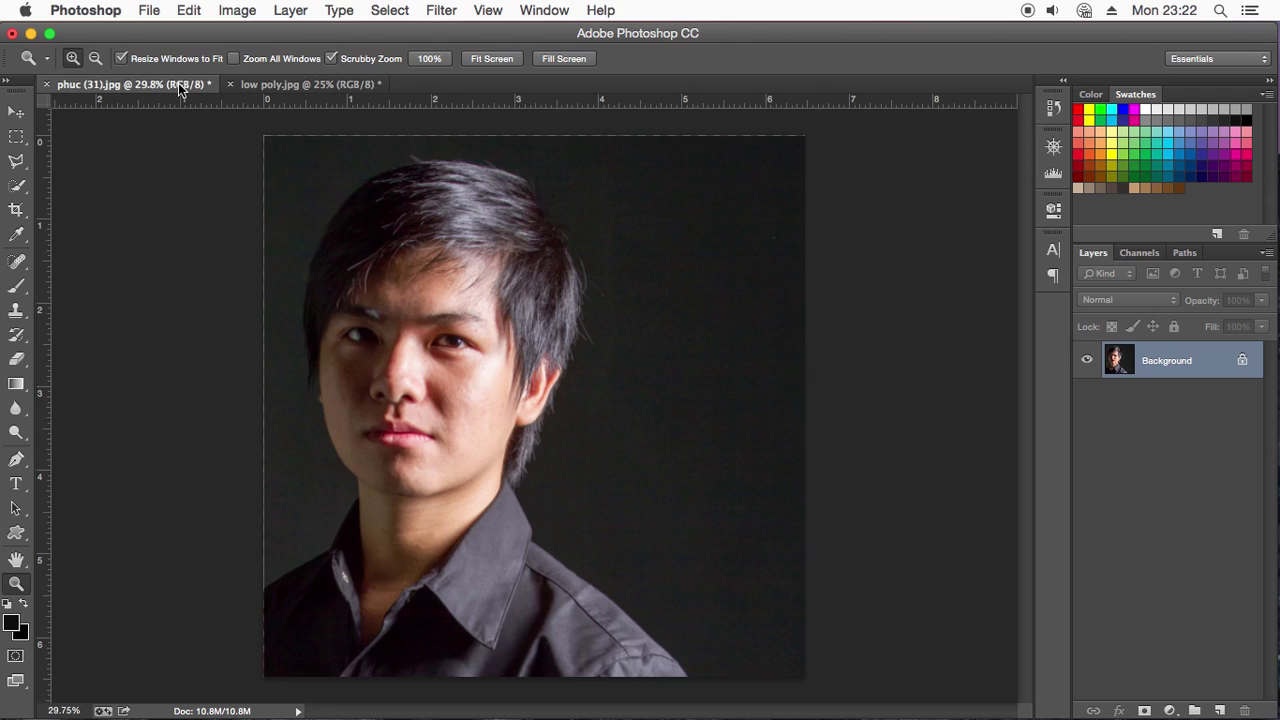
{"action": "left_click", "coordinate": [357, 87]}
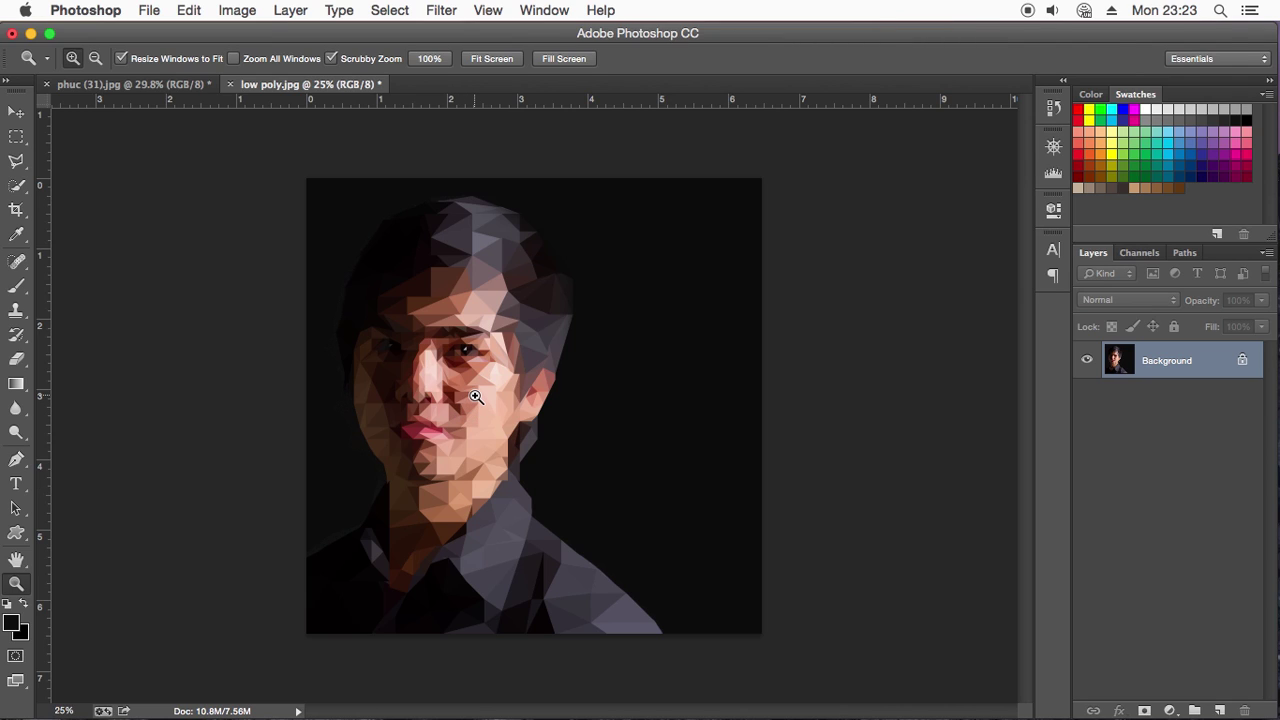
Step: Zoom in and out on the low-poly face, then flip between both documents again
{"action": "left_click", "coordinate": [475, 397]}
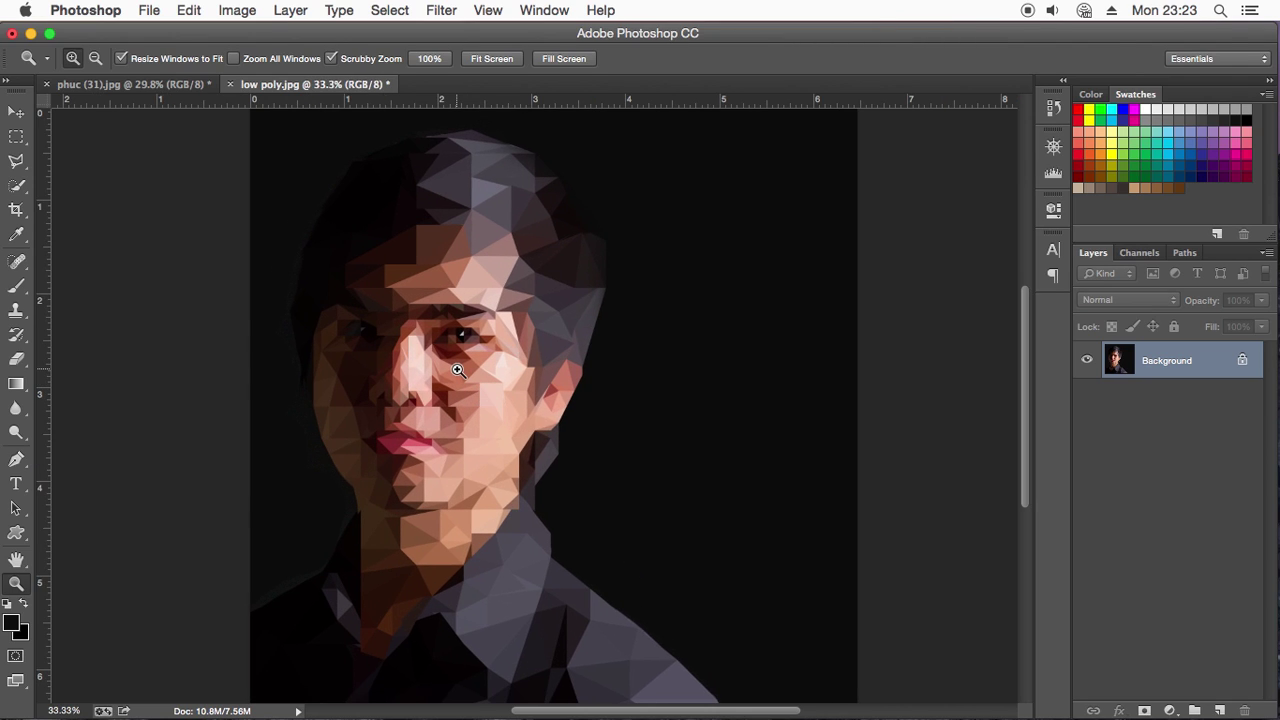
{"action": "left_click", "coordinate": [457, 370], "text": "alt"}
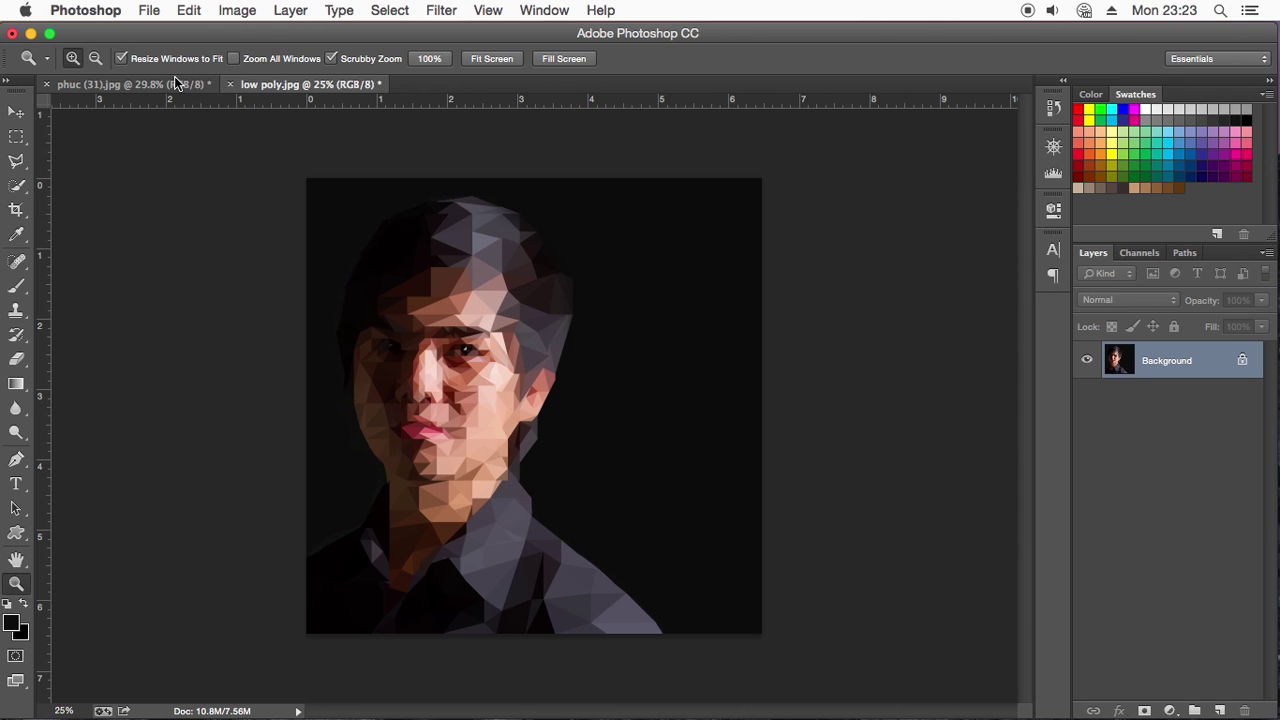
{"action": "left_click", "coordinate": [443, 375]}
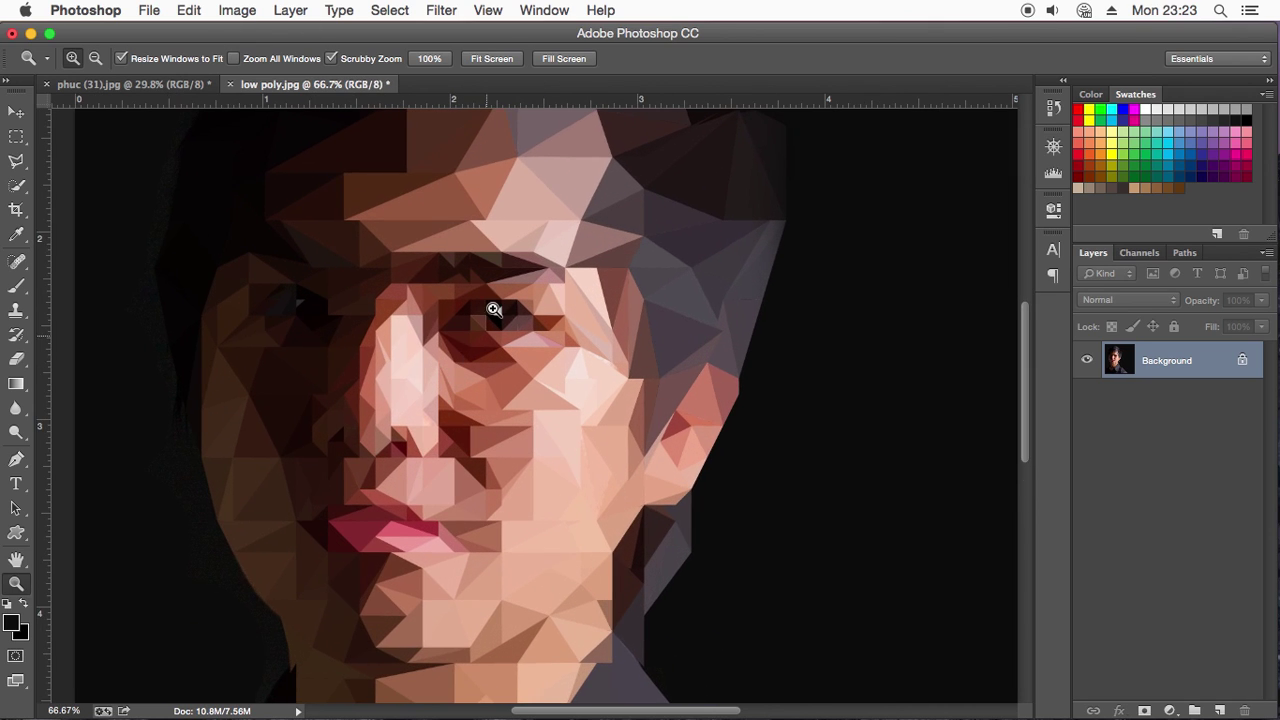
{"action": "left_click", "coordinate": [499, 392], "text": "alt"}
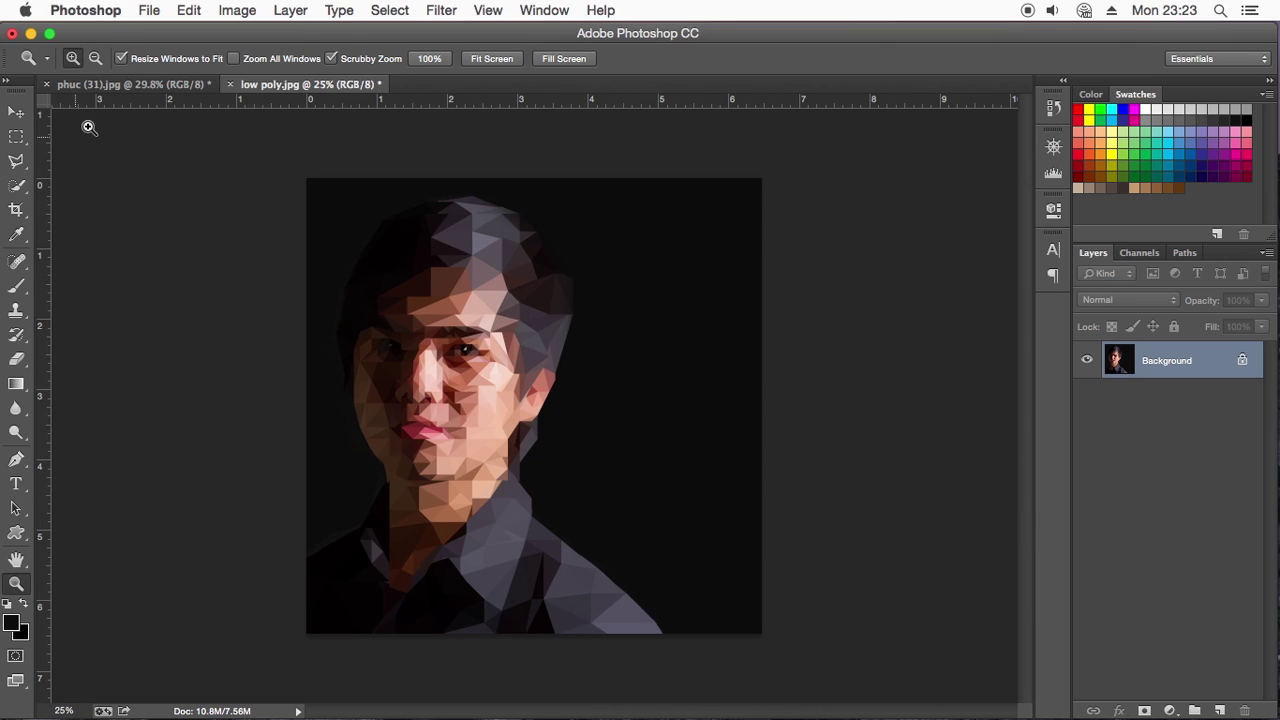
{"action": "left_click", "coordinate": [125, 84]}
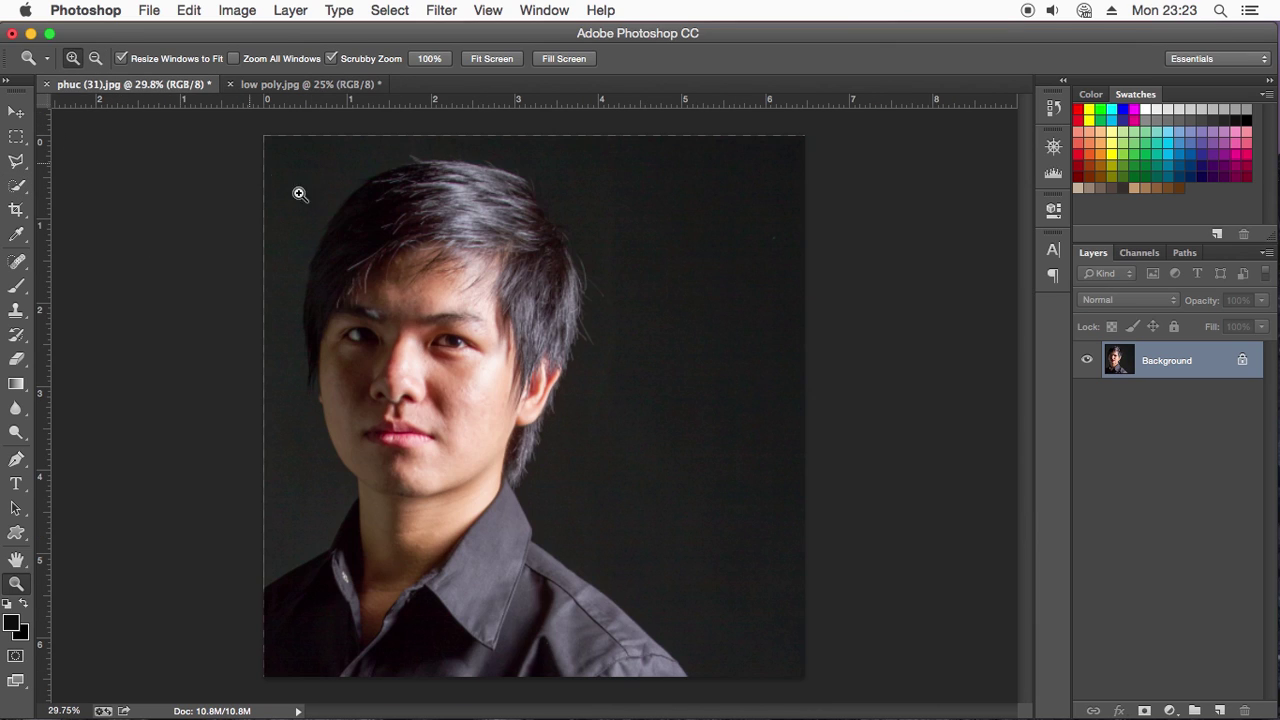
{"action": "left_click", "coordinate": [280, 84]}
Step: Show the original phuc (31).jpg and zoom into its face and back out
{"action": "left_click", "coordinate": [160, 85]}
{"action": "left_click", "coordinate": [420, 370]}
{"action": "left_click", "coordinate": [500, 382]}
{"action": "left_click", "coordinate": [563, 391]}
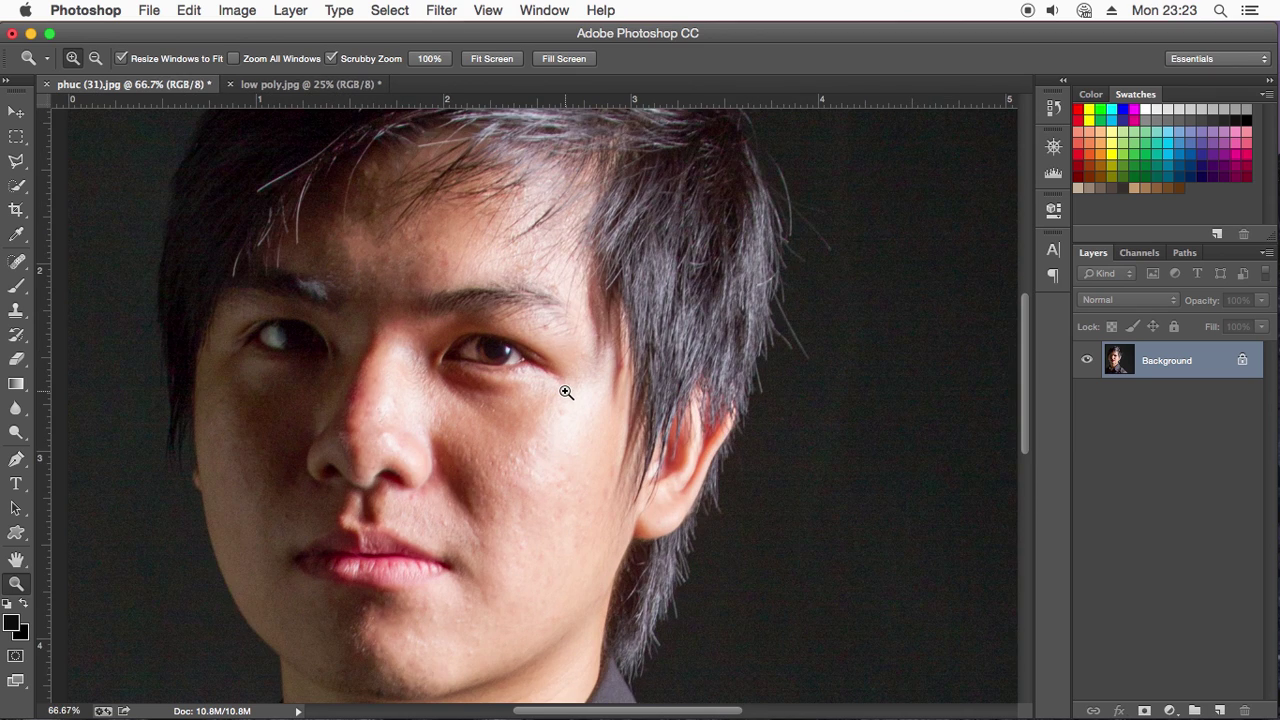
{"action": "left_click", "coordinate": [565, 392], "text": "alt"}
{"action": "left_click", "coordinate": [565, 392], "text": "alt"}
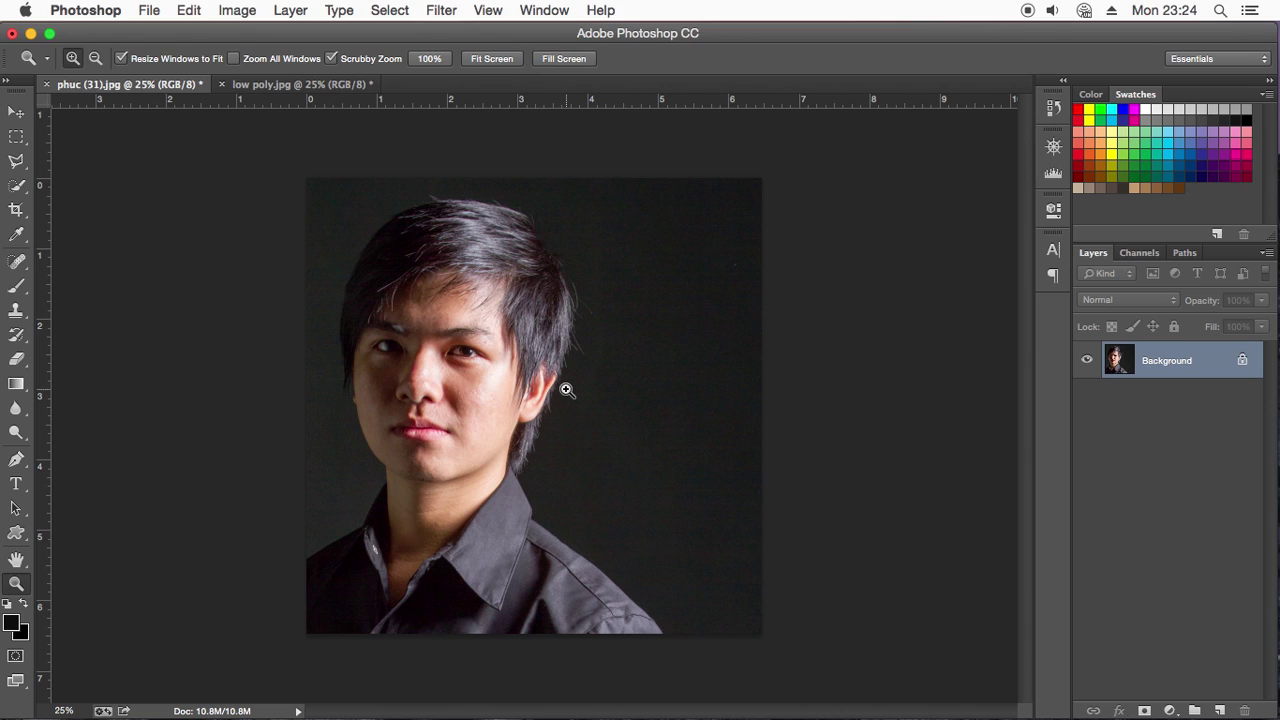
Step: Zoom into the low-poly forehead and eye, using Fit on Screen after each close-up
{"action": "left_click", "coordinate": [297, 85]}
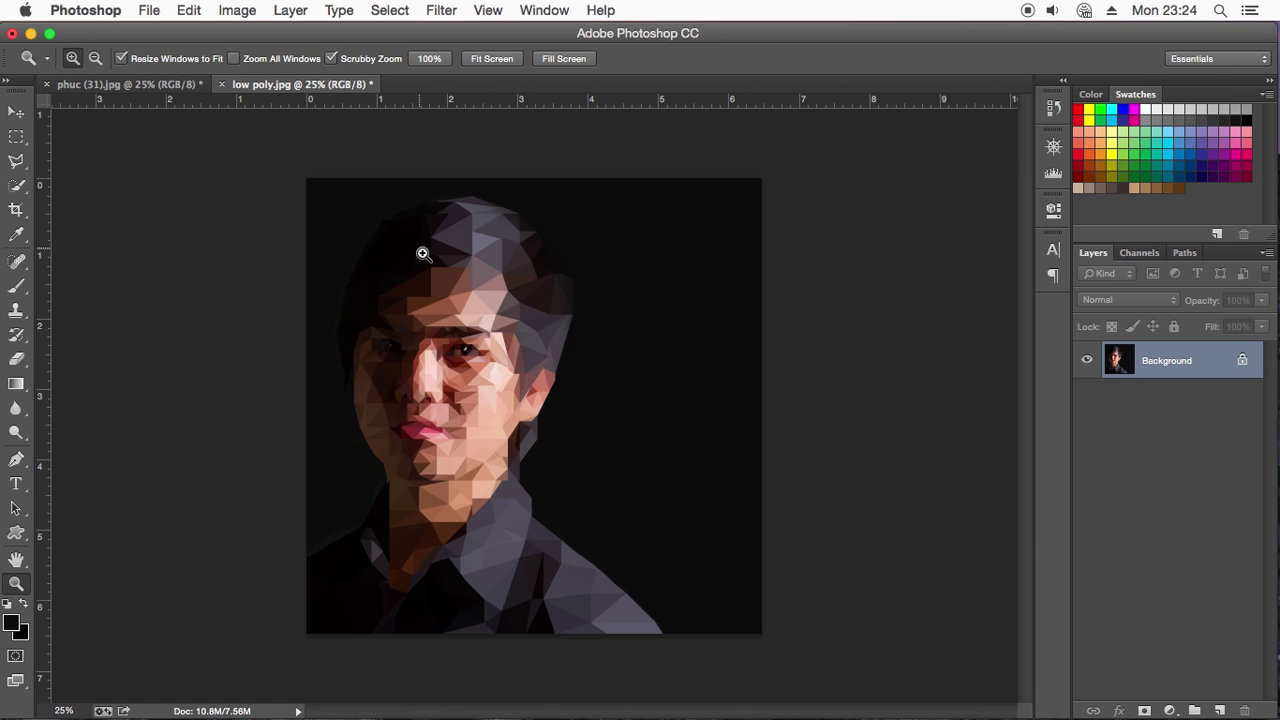
{"action": "left_click_drag", "start_coordinate": [425, 265], "coordinate": [447, 300]}
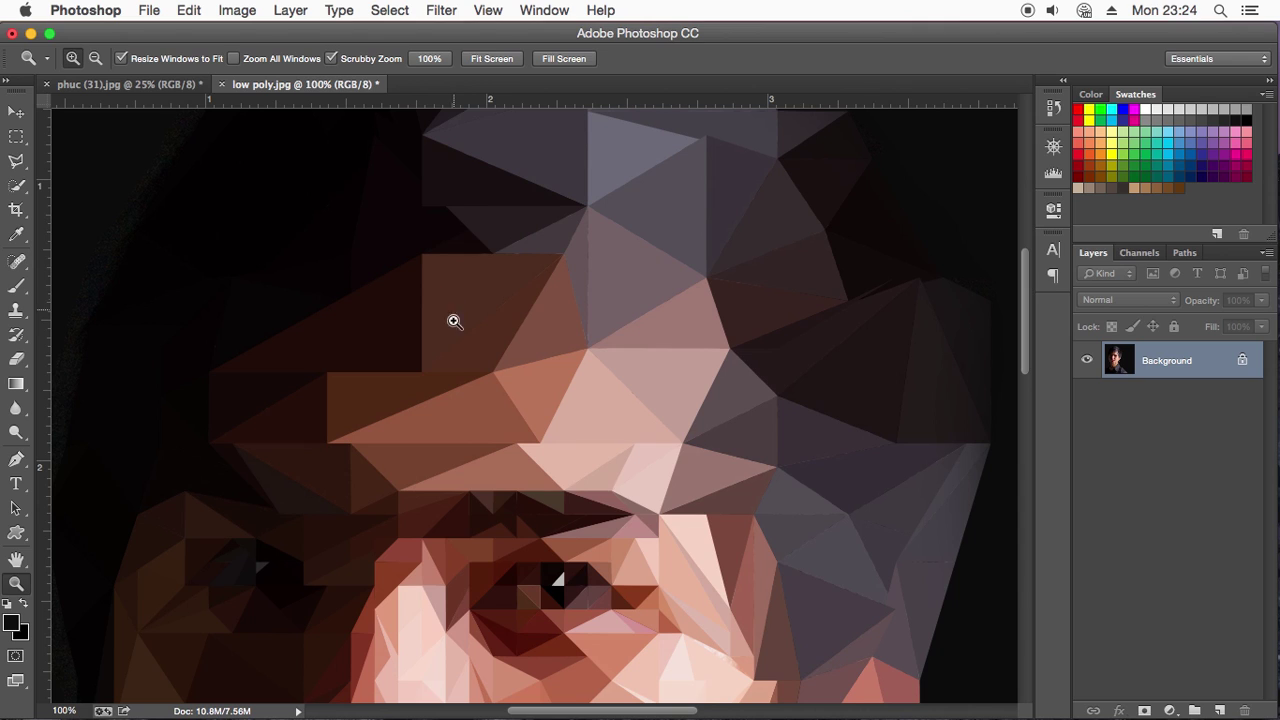
{"action": "right_click", "coordinate": [467, 420]}
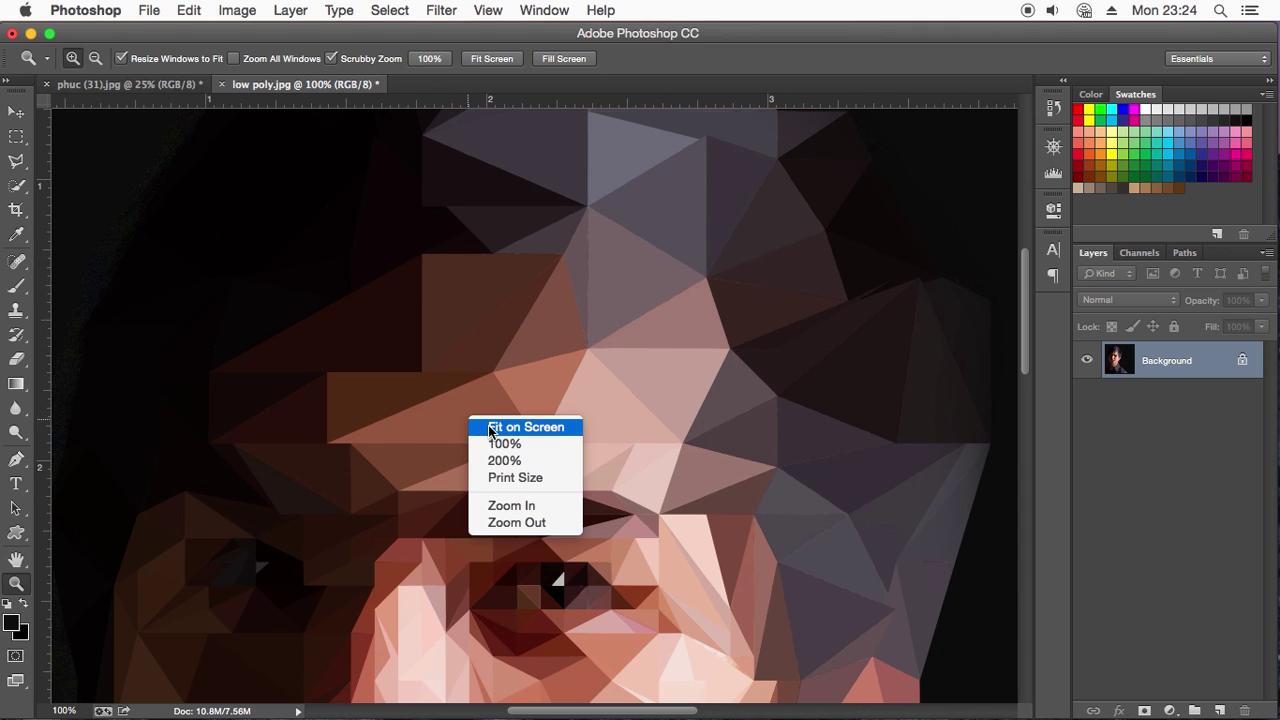
{"action": "left_click", "coordinate": [472, 426]}
{"action": "left_click_drag", "start_coordinate": [360, 295], "coordinate": [397, 277]}
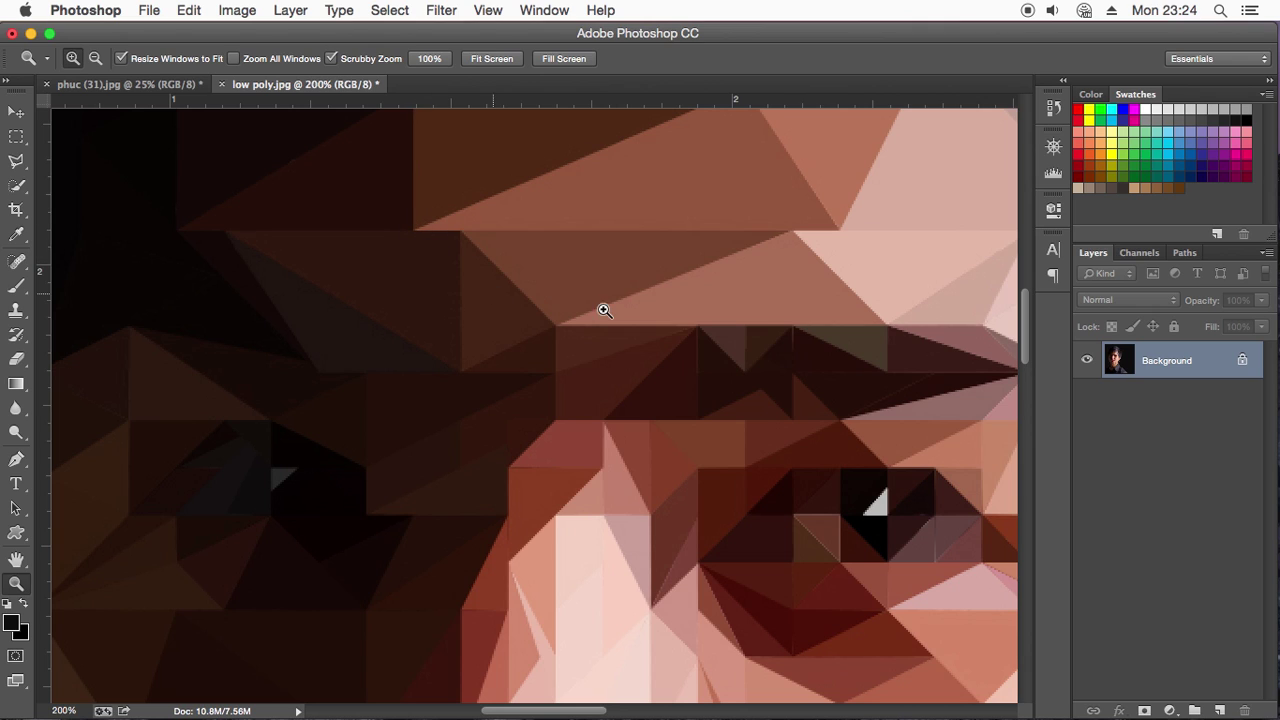
{"action": "right_click", "coordinate": [655, 306]}
{"action": "left_click", "coordinate": [684, 319]}
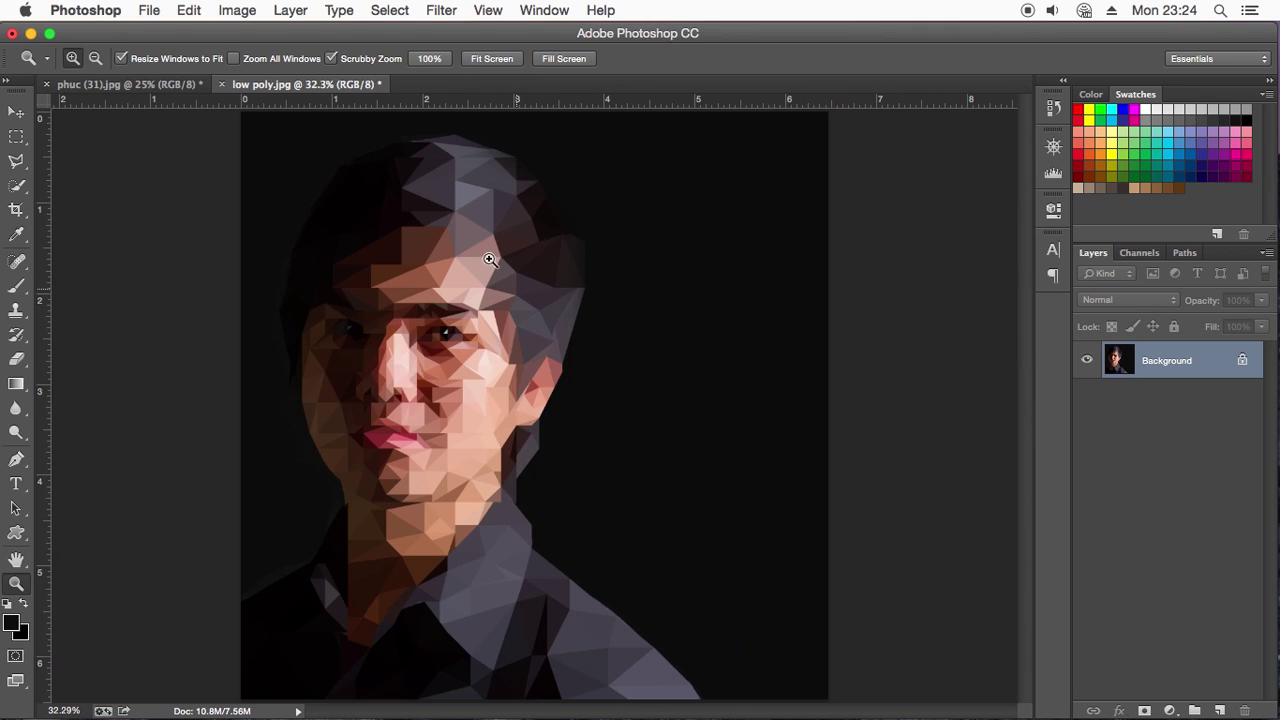
Step: Zoom into the face again, fit the low-poly image on screen, and show phuc (31).jpg
{"action": "left_click", "coordinate": [480, 310]}
{"action": "left_click", "coordinate": [480, 469]}
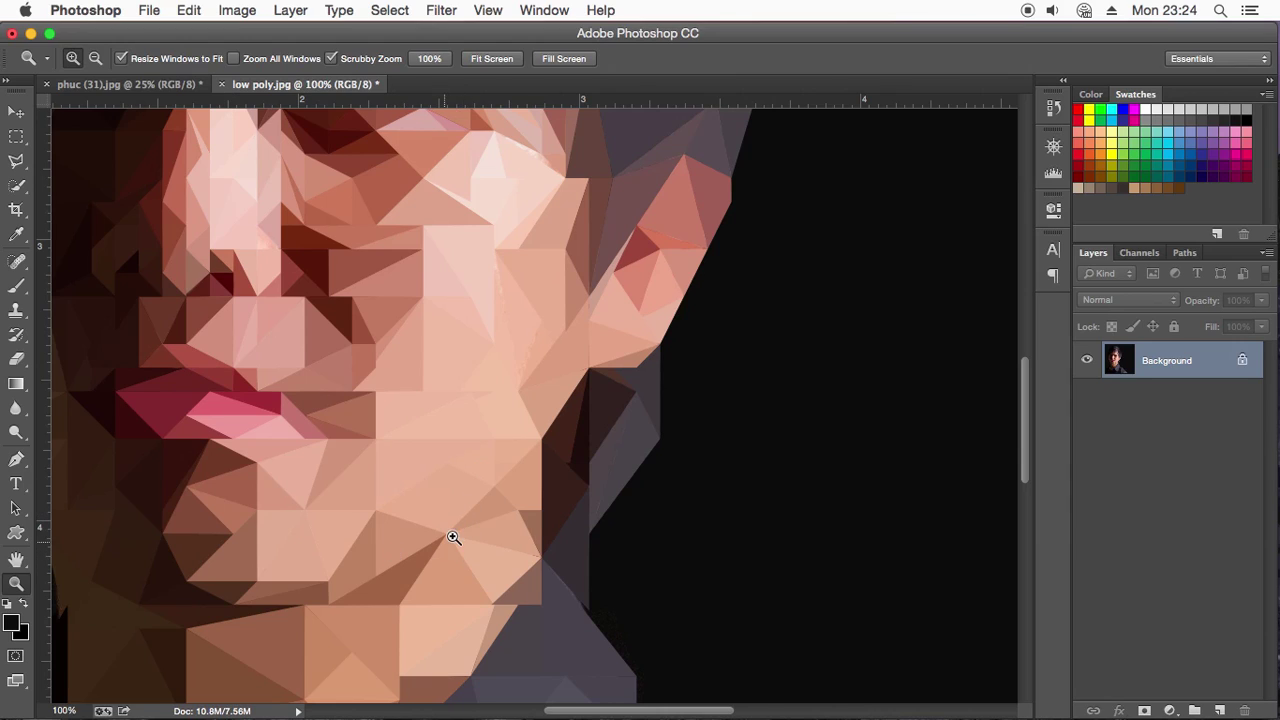
{"action": "right_click", "coordinate": [440, 508]}
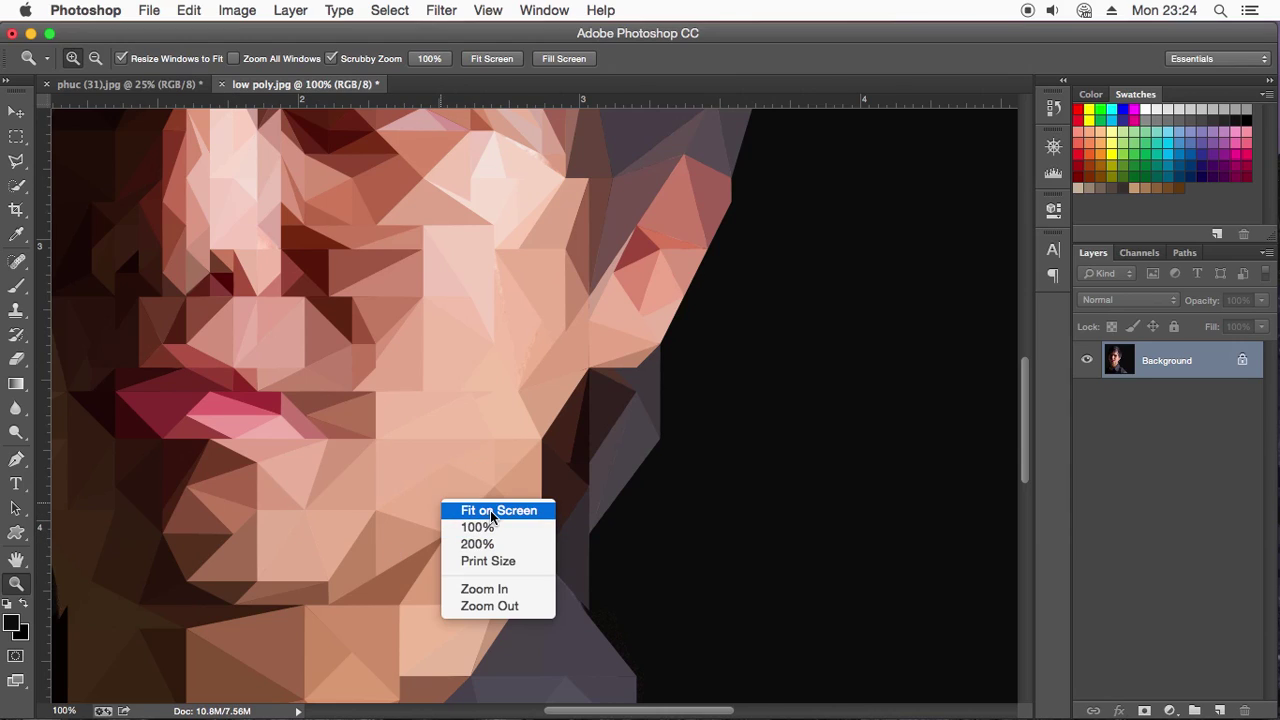
{"action": "left_click", "coordinate": [470, 510]}
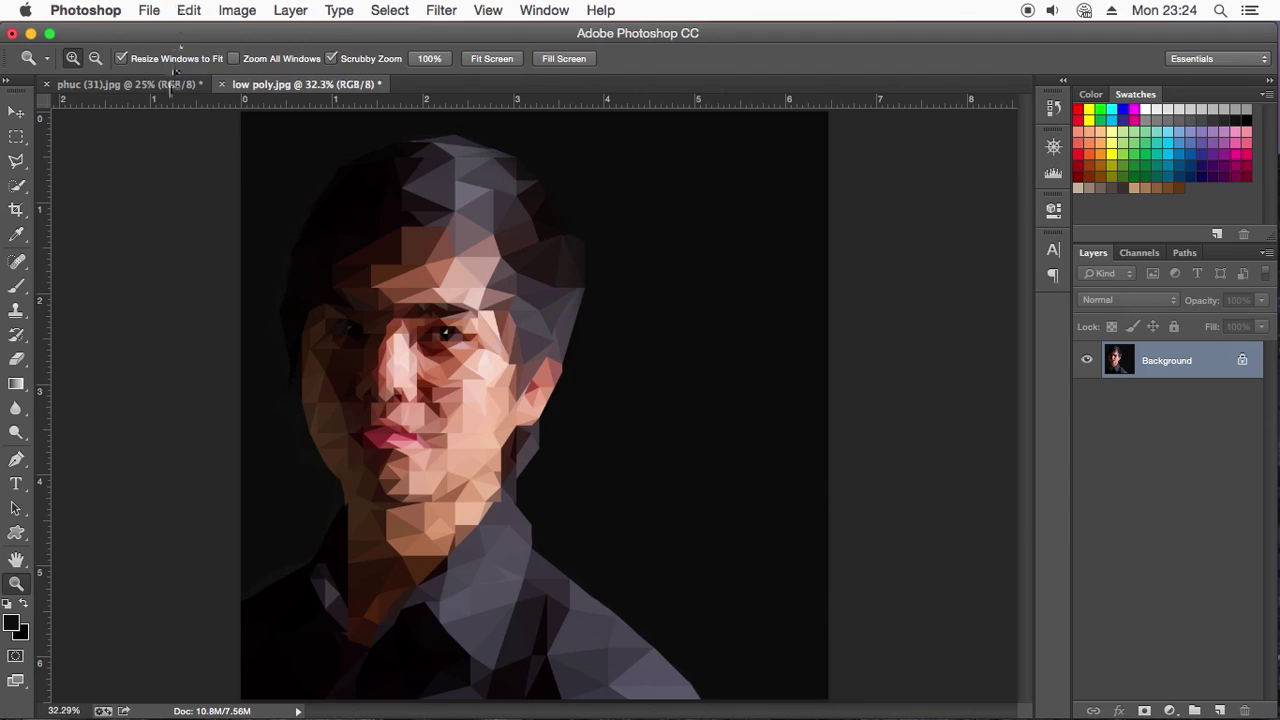
{"action": "left_click", "coordinate": [172, 85]}
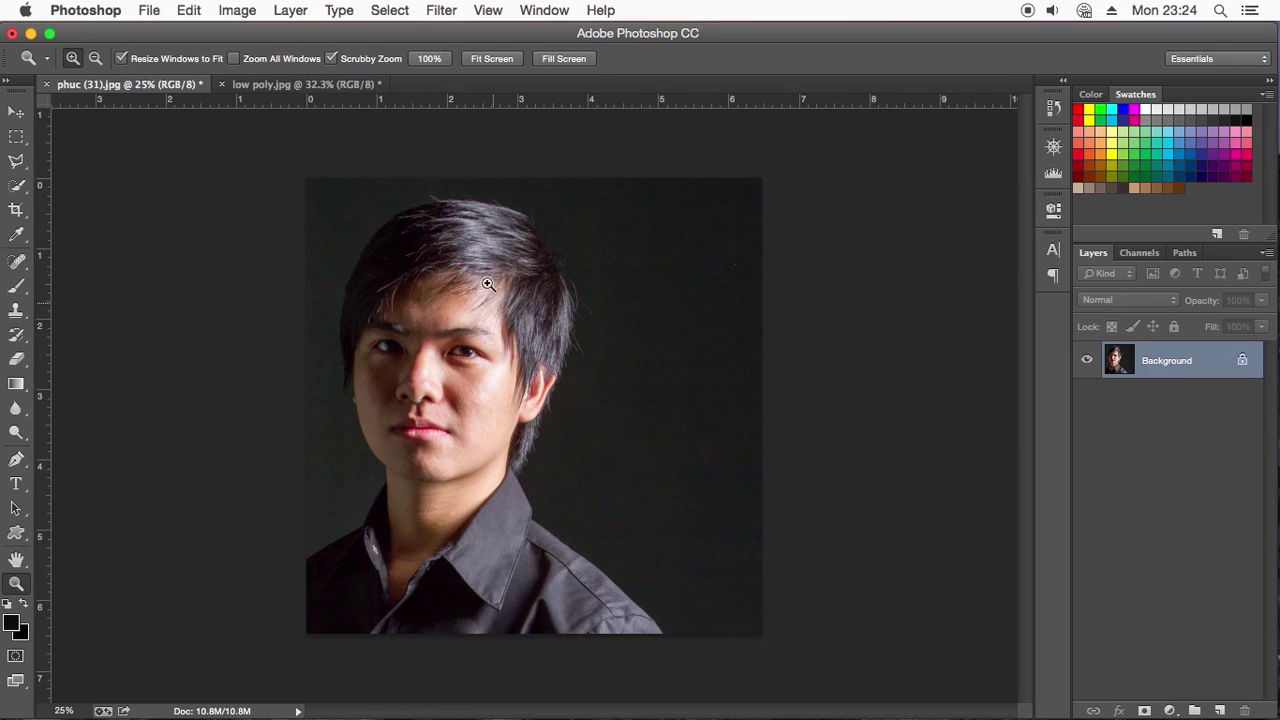
{"action": "left_click", "coordinate": [281, 86]}
{"action": "left_click", "coordinate": [130, 85]}
{"action": "left_click", "coordinate": [303, 85]}
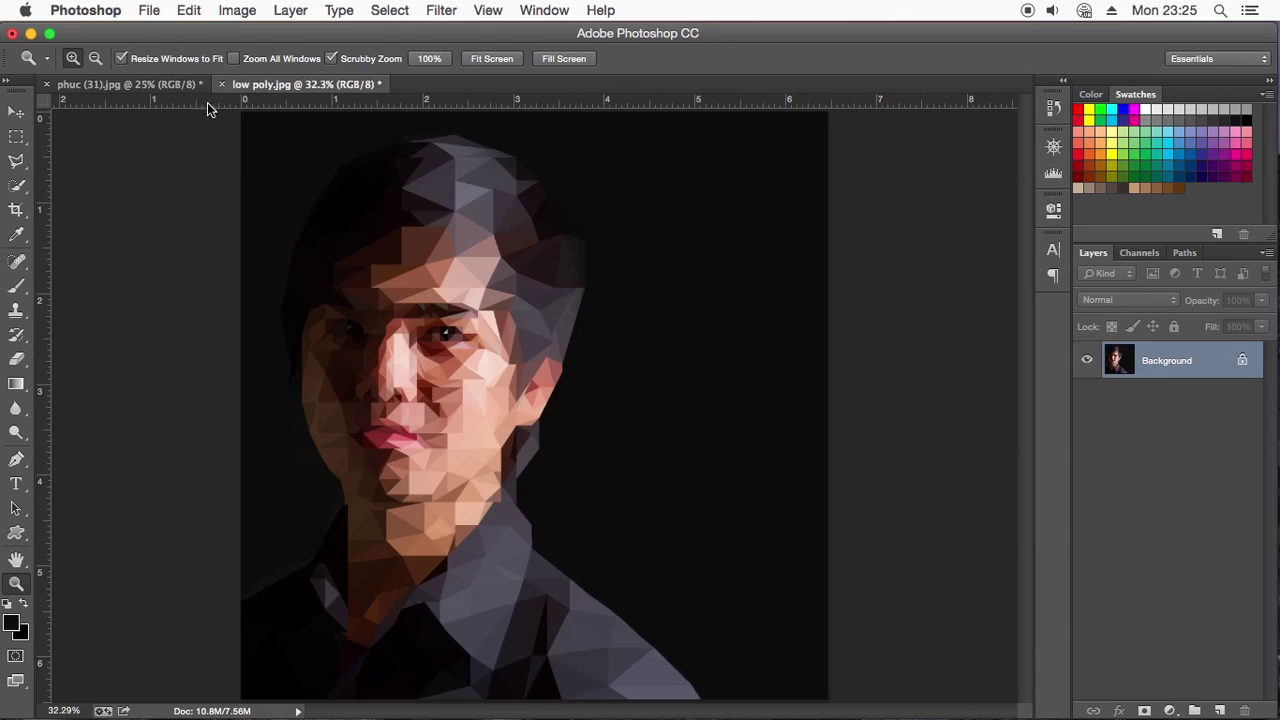
{"action": "left_click", "coordinate": [125, 85]}
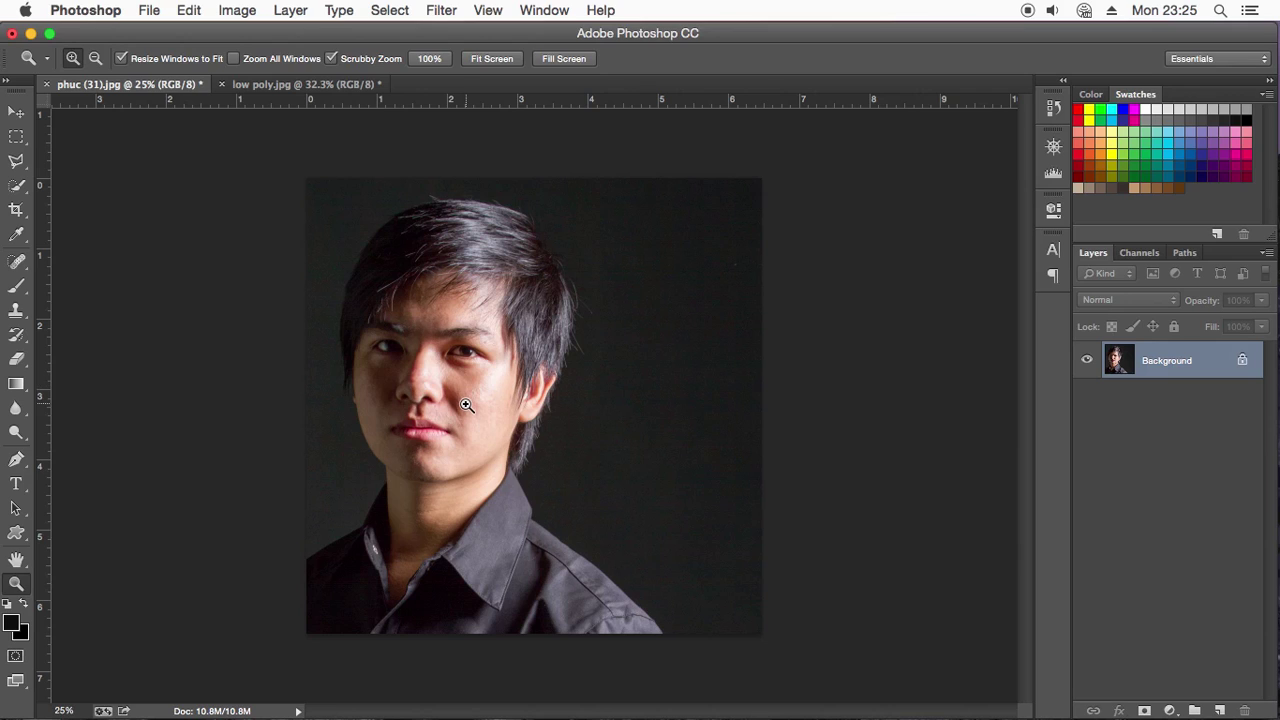
{"action": "left_click", "coordinate": [300, 85]}
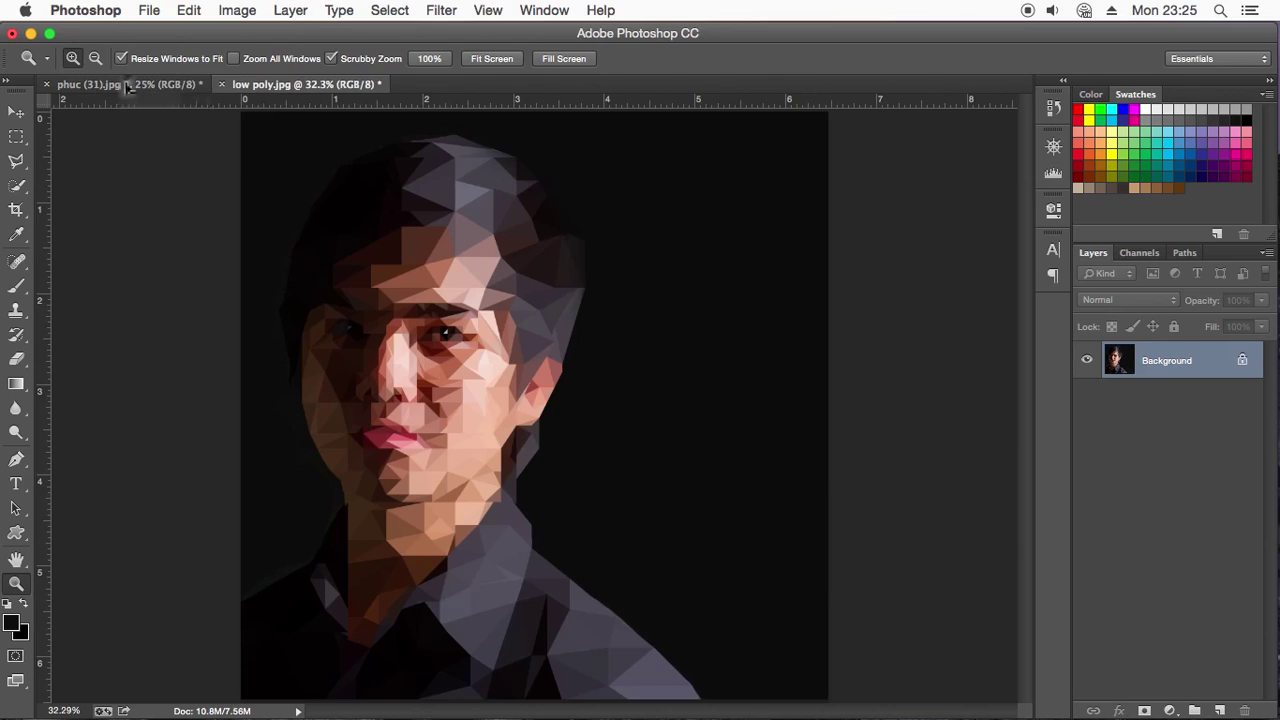
{"action": "left_click", "coordinate": [128, 85]}
{"action": "left_click", "coordinate": [405, 327]}
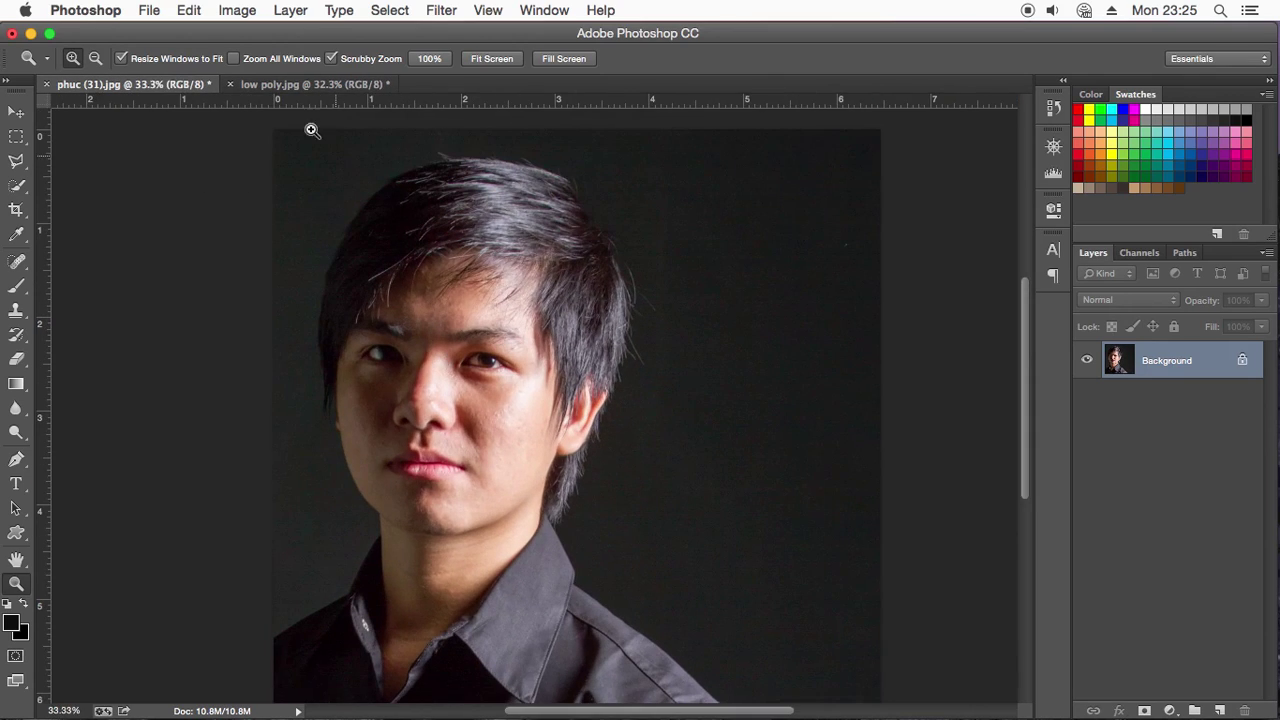
{"action": "left_click", "coordinate": [296, 86]}
{"action": "left_click", "coordinate": [155, 86]}
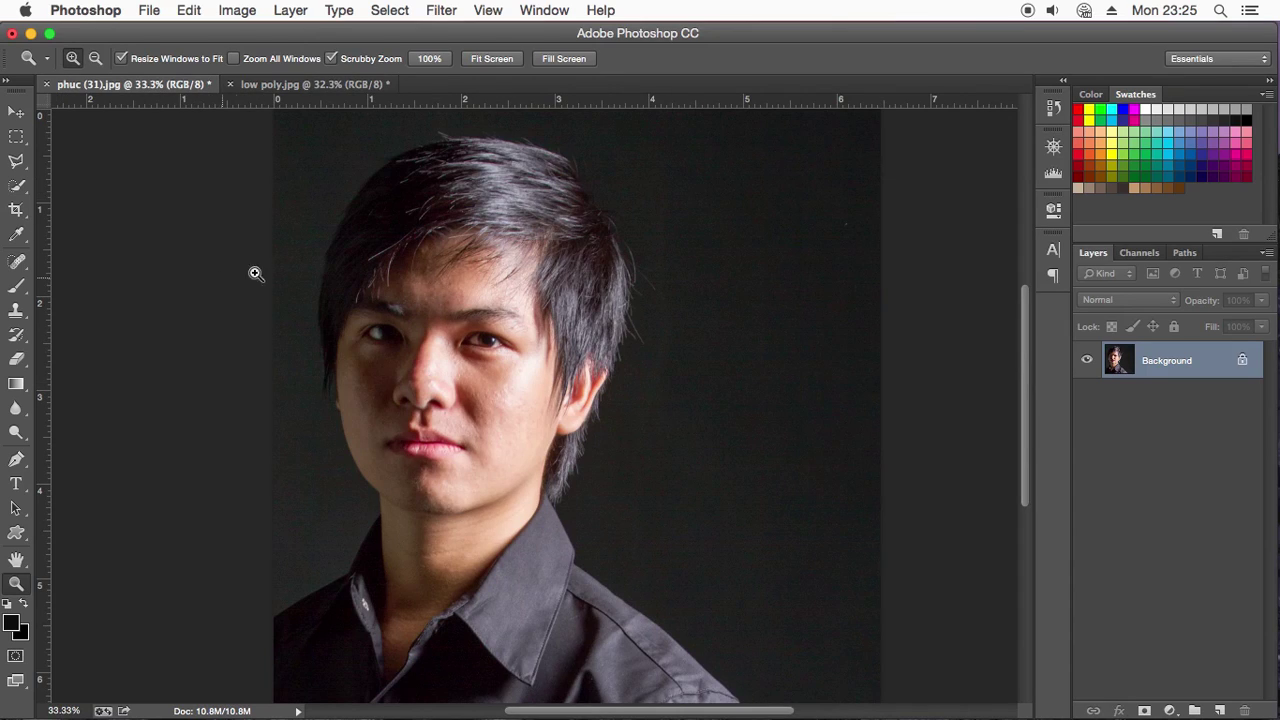
{"action": "key", "text": "super+0"}
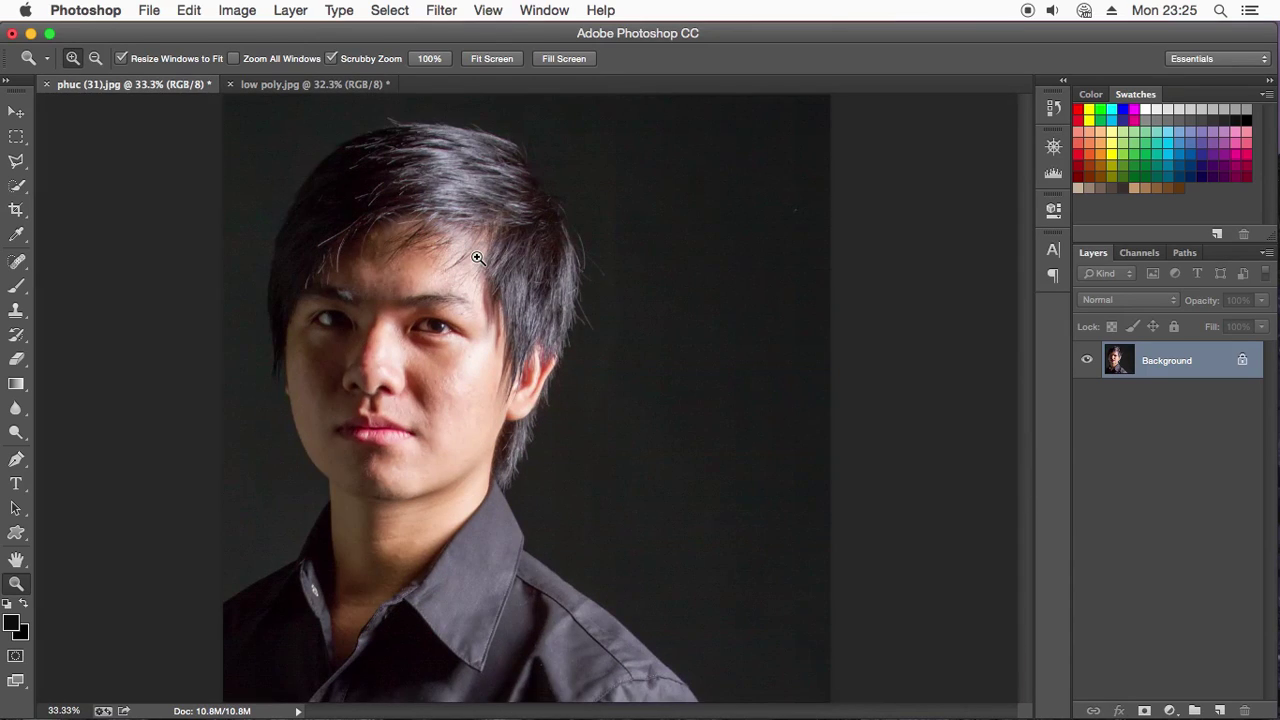
{"action": "left_click", "coordinate": [514, 276], "text": "alt"}
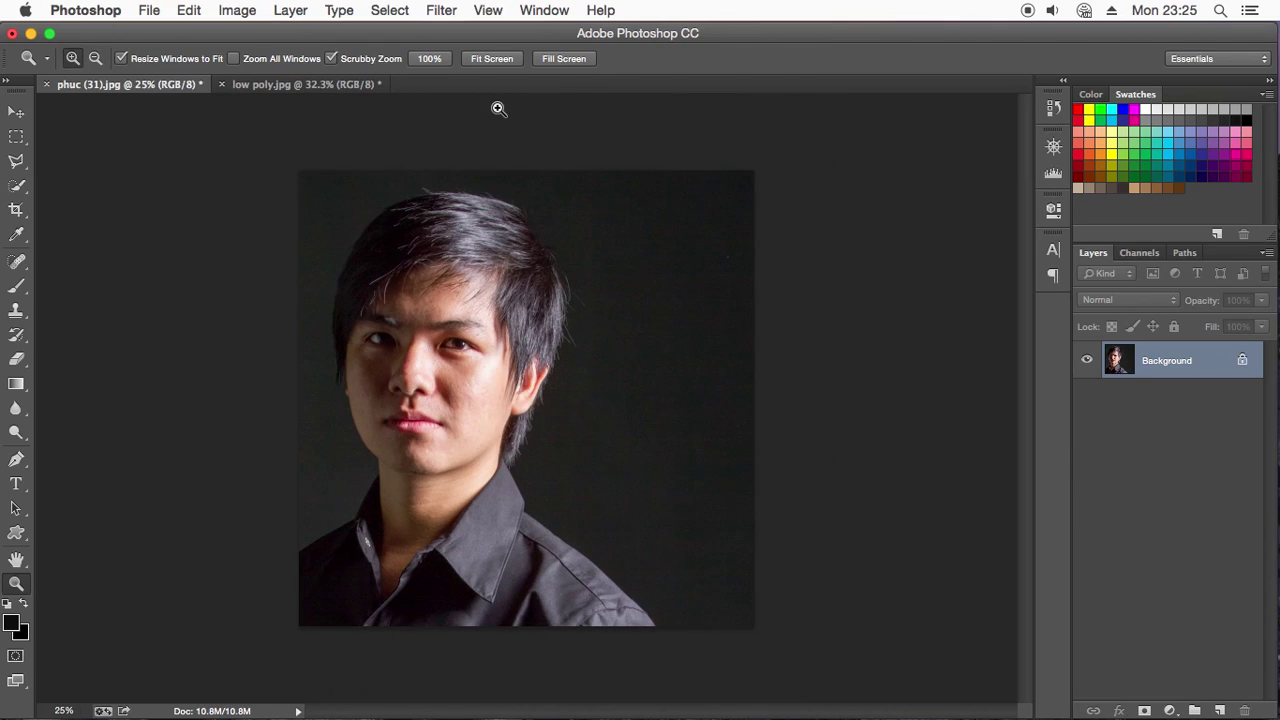
Step: Show rulers with Cmd+R and toggle View > Snap
{"action": "key", "text": "super+r"}
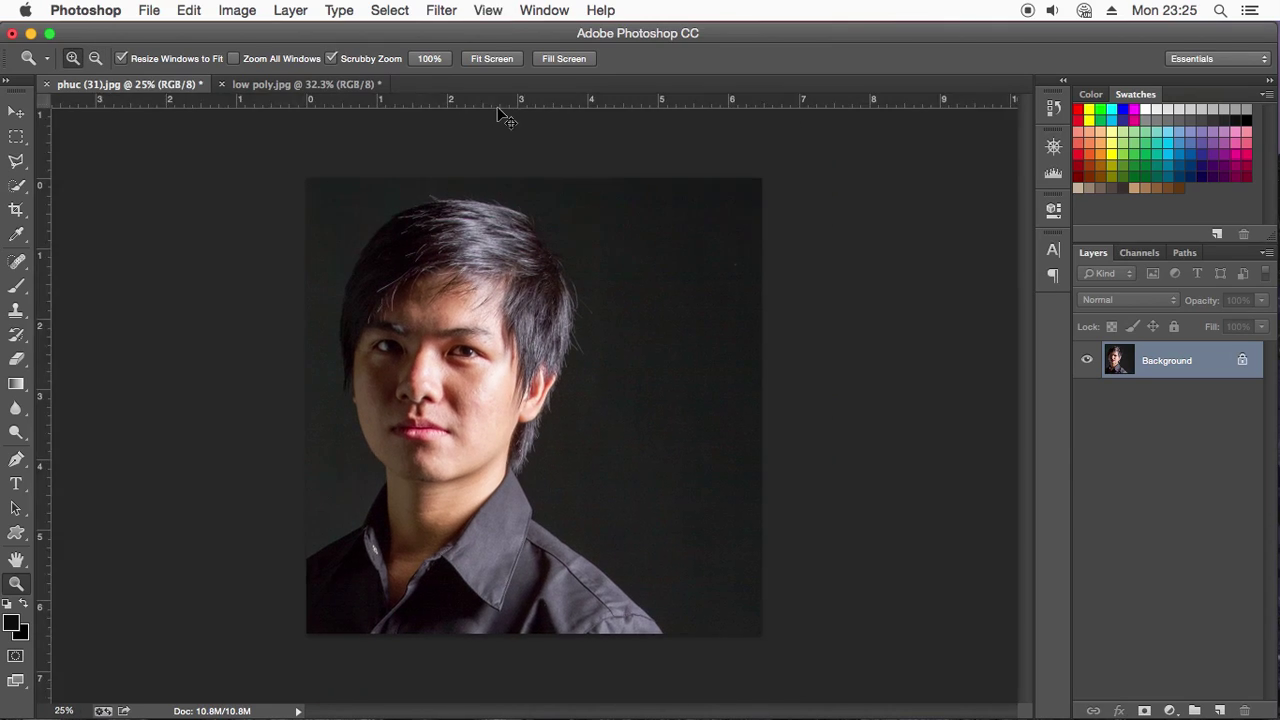
{"action": "left_click", "coordinate": [489, 12]}
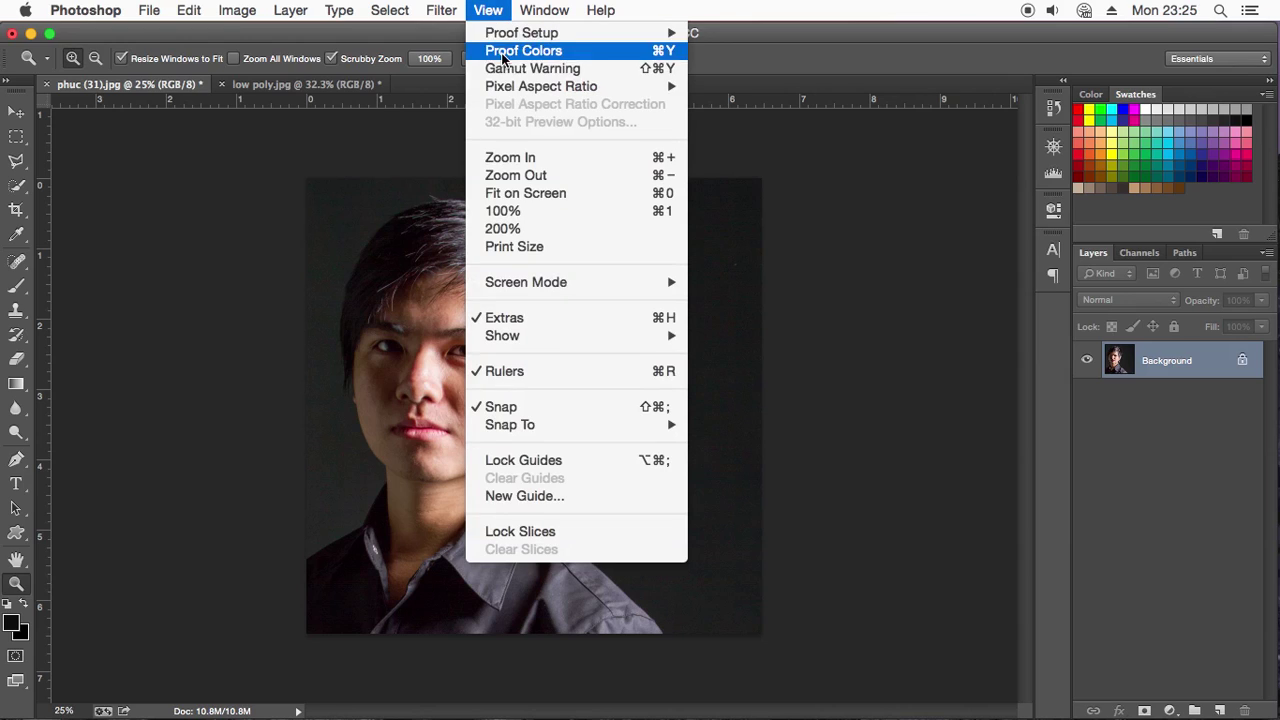
{"action": "left_click", "coordinate": [515, 388]}
{"action": "left_click", "coordinate": [470, 12]}
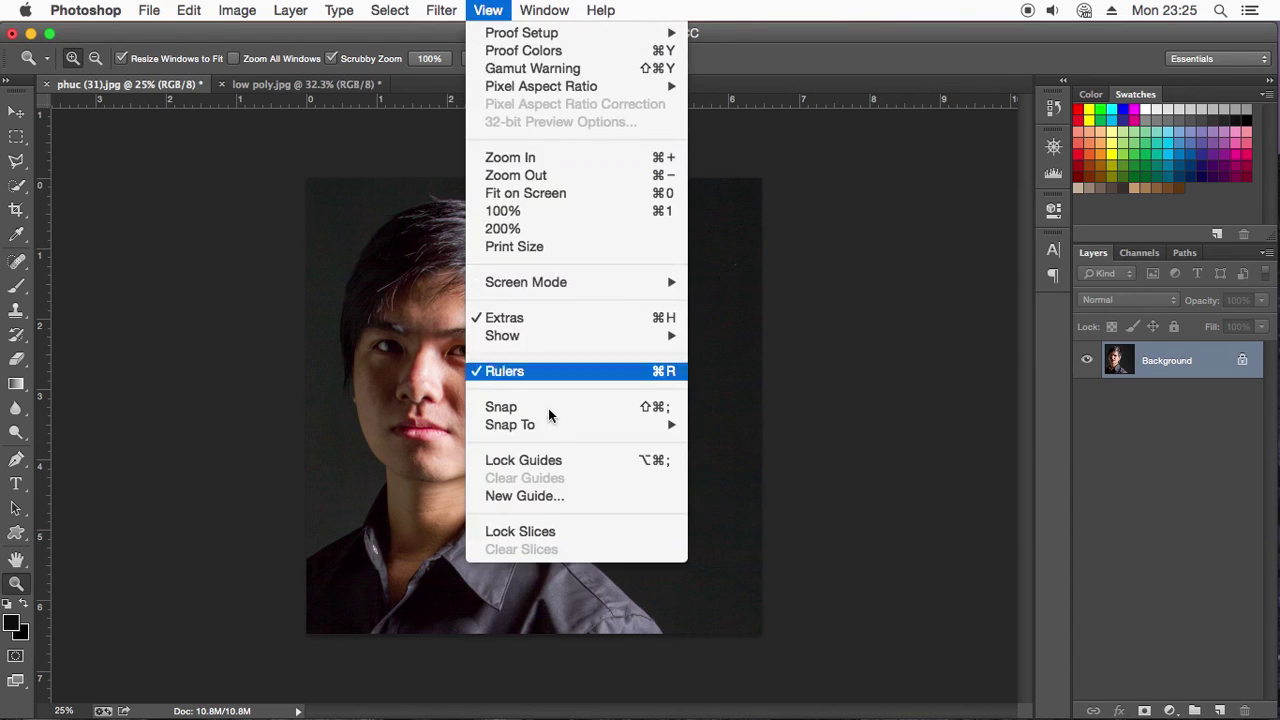
{"action": "left_click", "coordinate": [547, 407]}
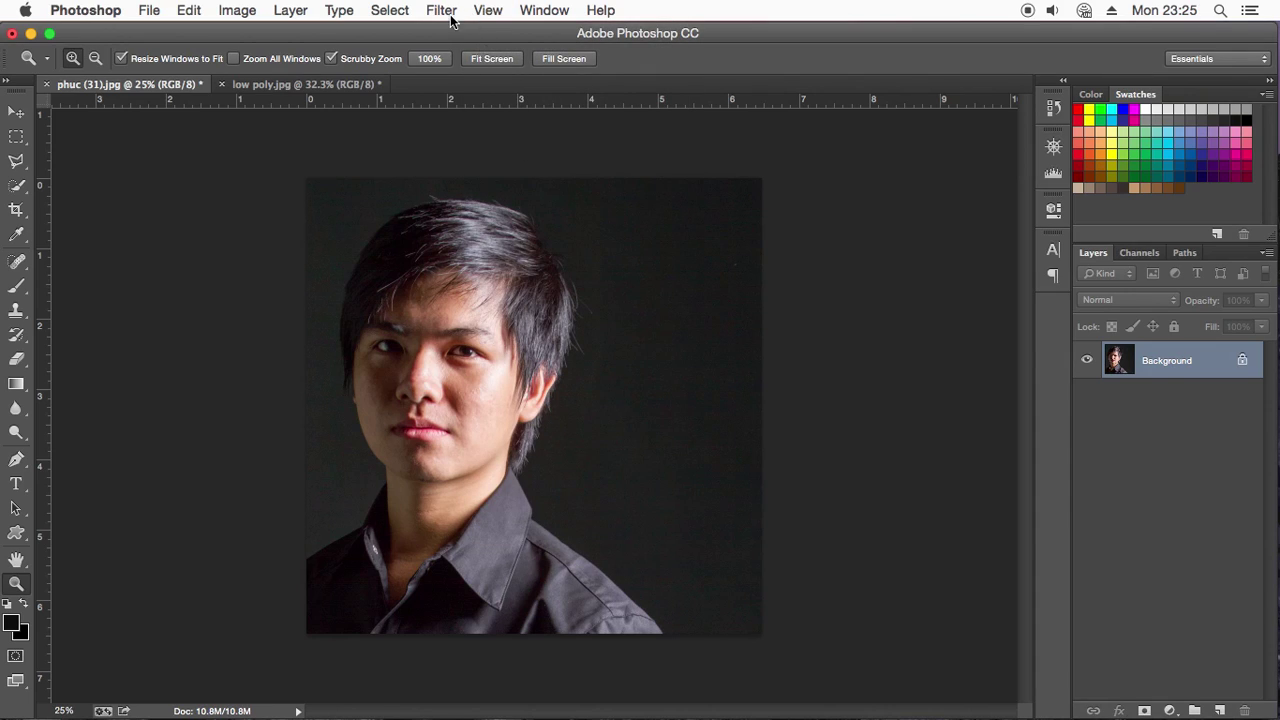
Step: Show the grid via View > Show > Grid and zoom the face to 50%
{"action": "left_click", "coordinate": [492, 12]}
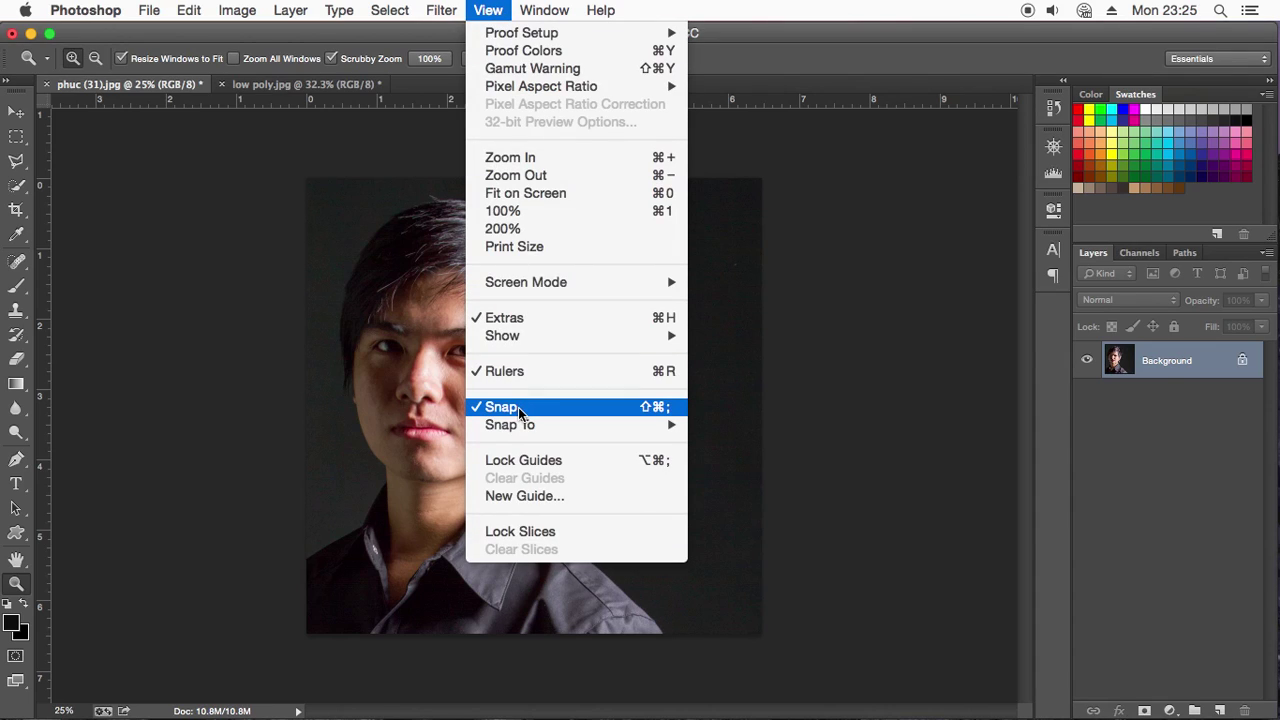
{"action": "mouse_move", "coordinate": [520, 336]}
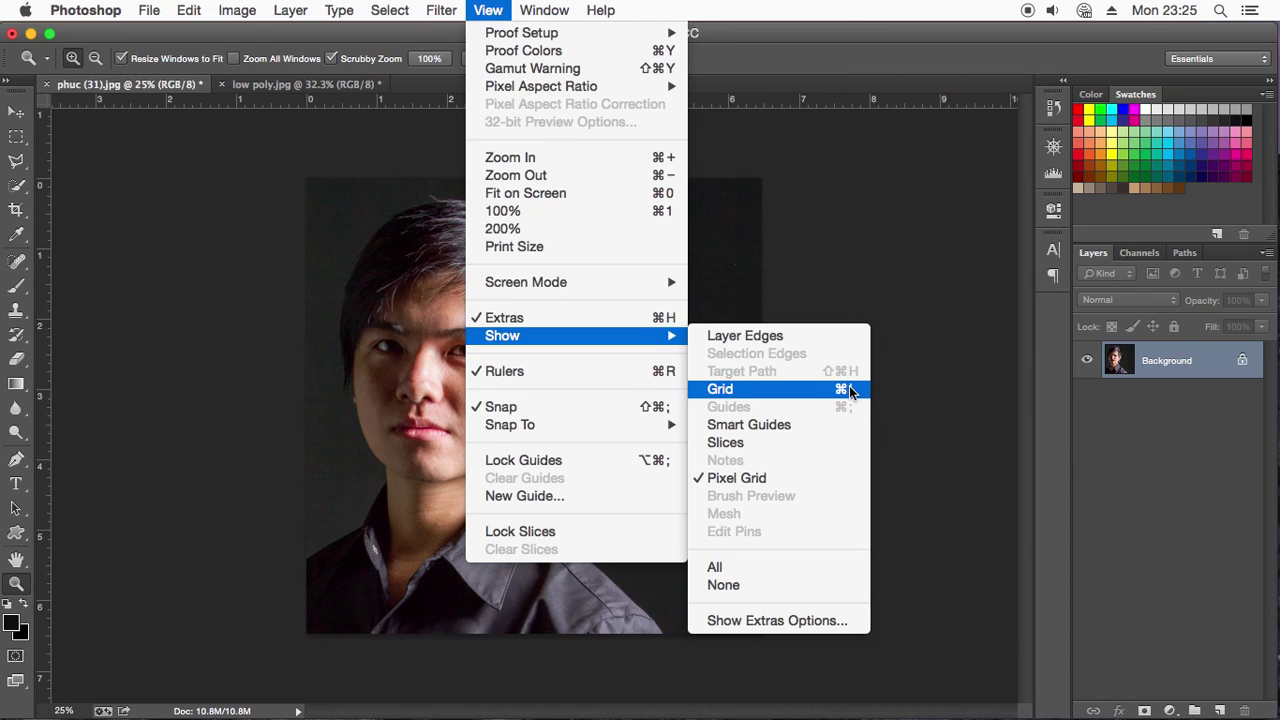
{"action": "left_click", "coordinate": [849, 391]}
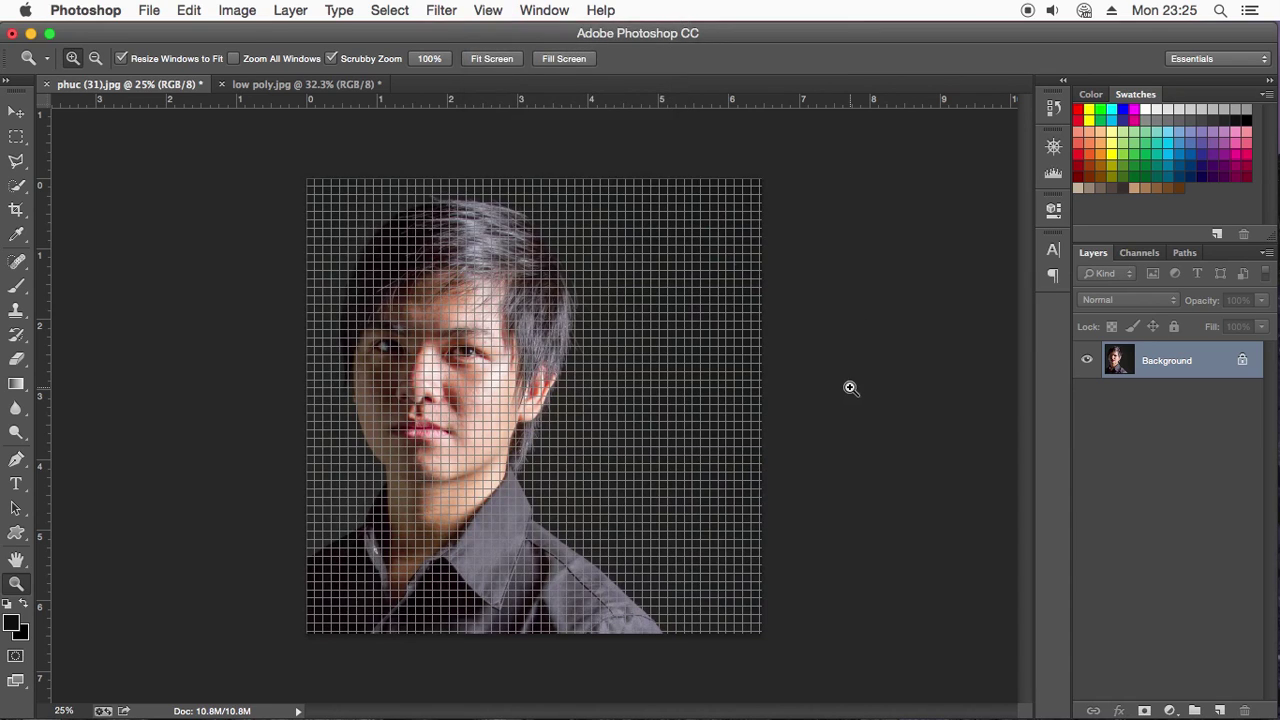
{"action": "left_click", "coordinate": [471, 333]}
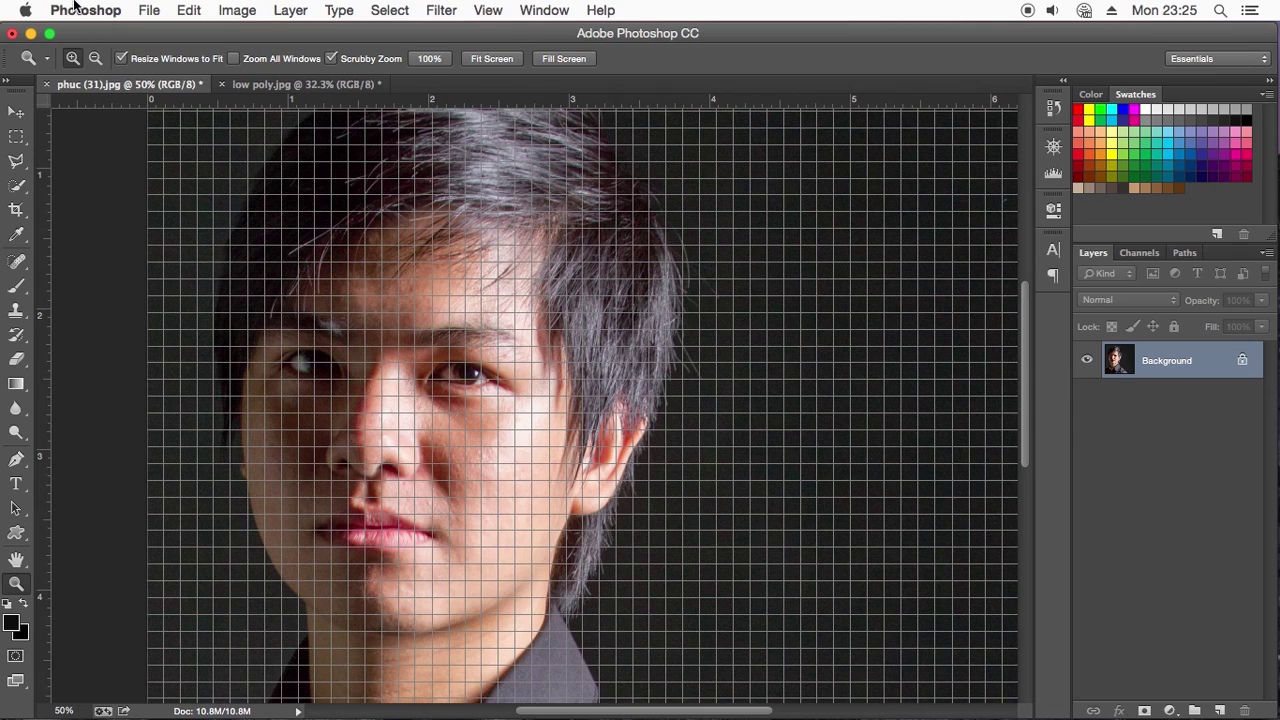
{"action": "left_click", "coordinate": [90, 10]}
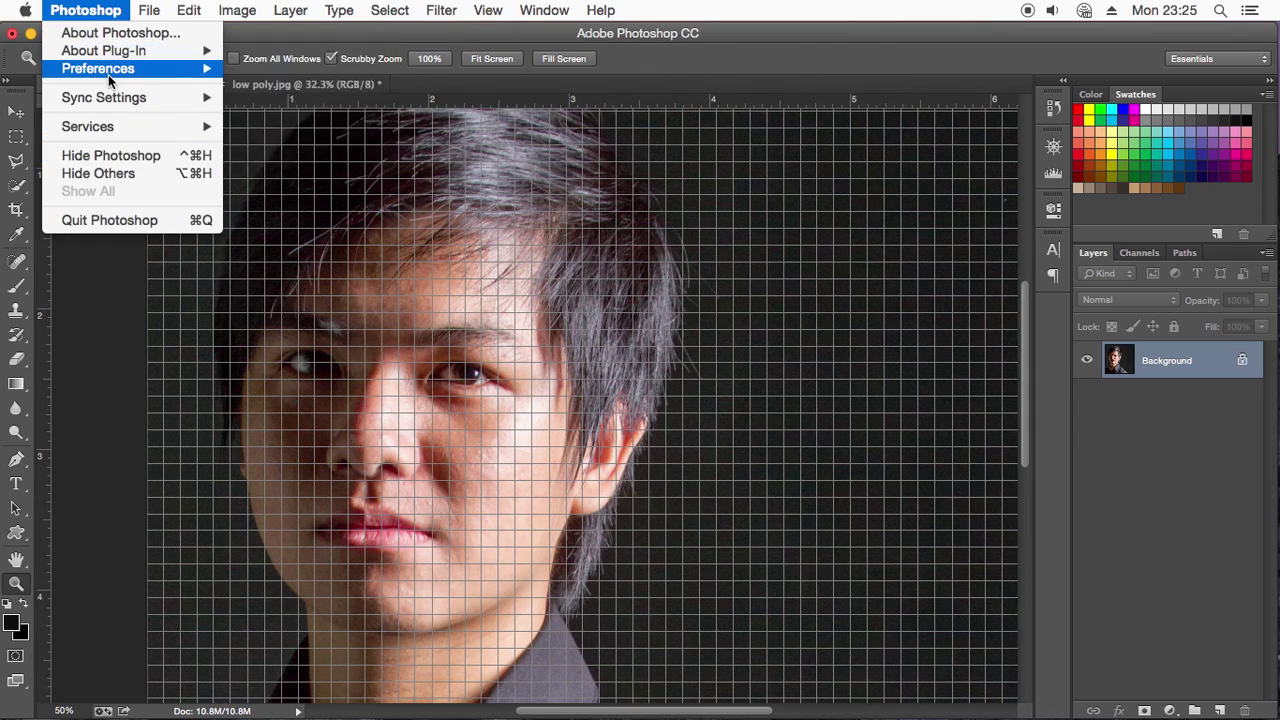
{"action": "mouse_move", "coordinate": [98, 68]}
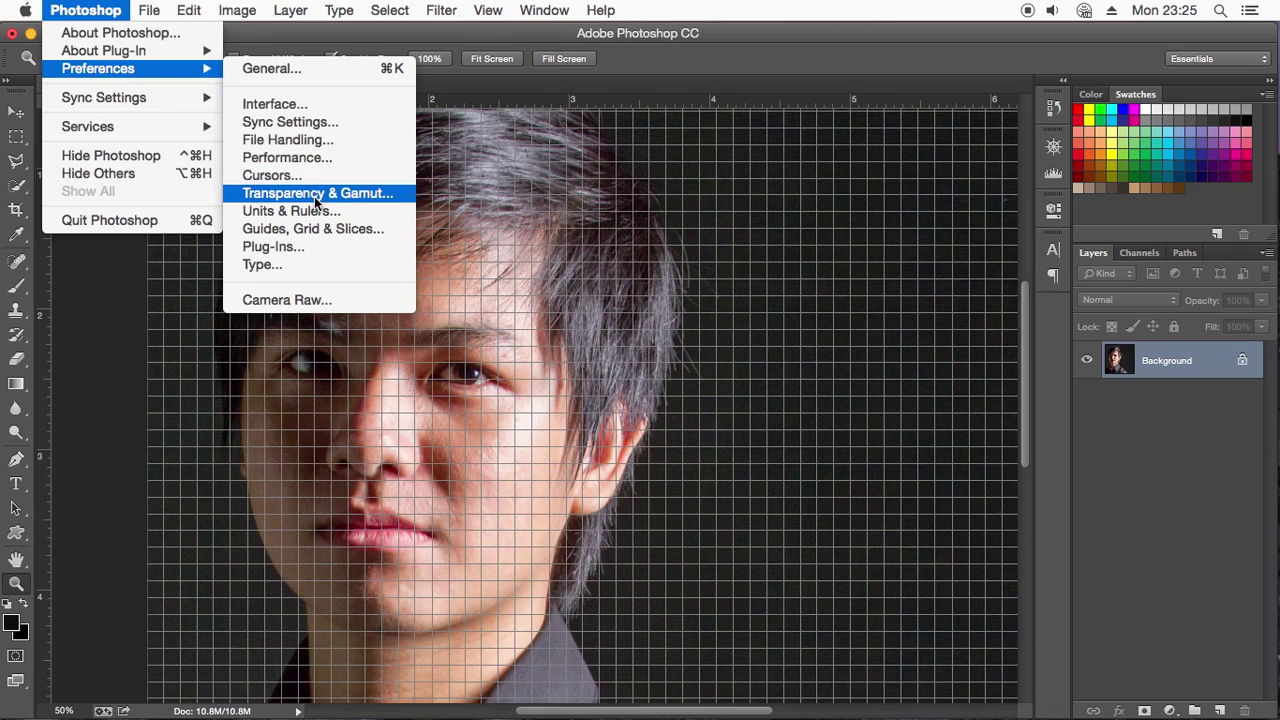
Step: In Guides, Grid & Slices preferences, try centimetre units and lower Gridline Every to 5
{"action": "left_click", "coordinate": [312, 228]}
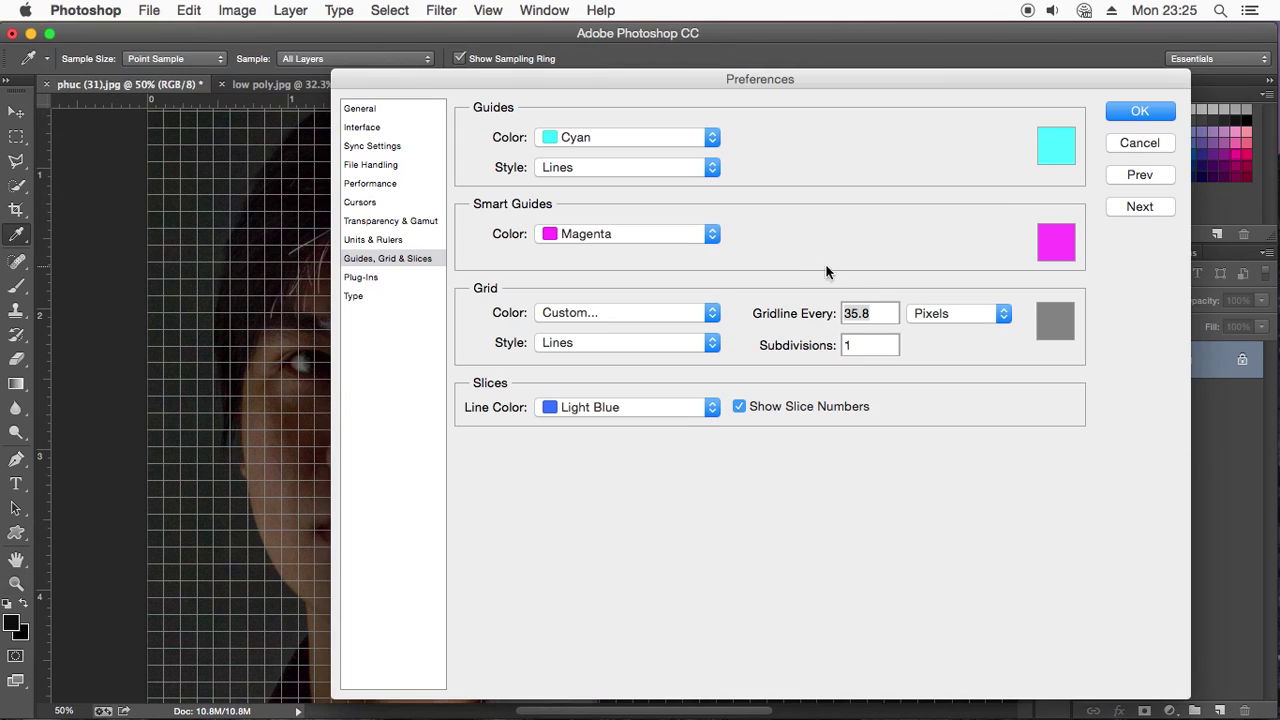
{"action": "left_click", "coordinate": [935, 314]}
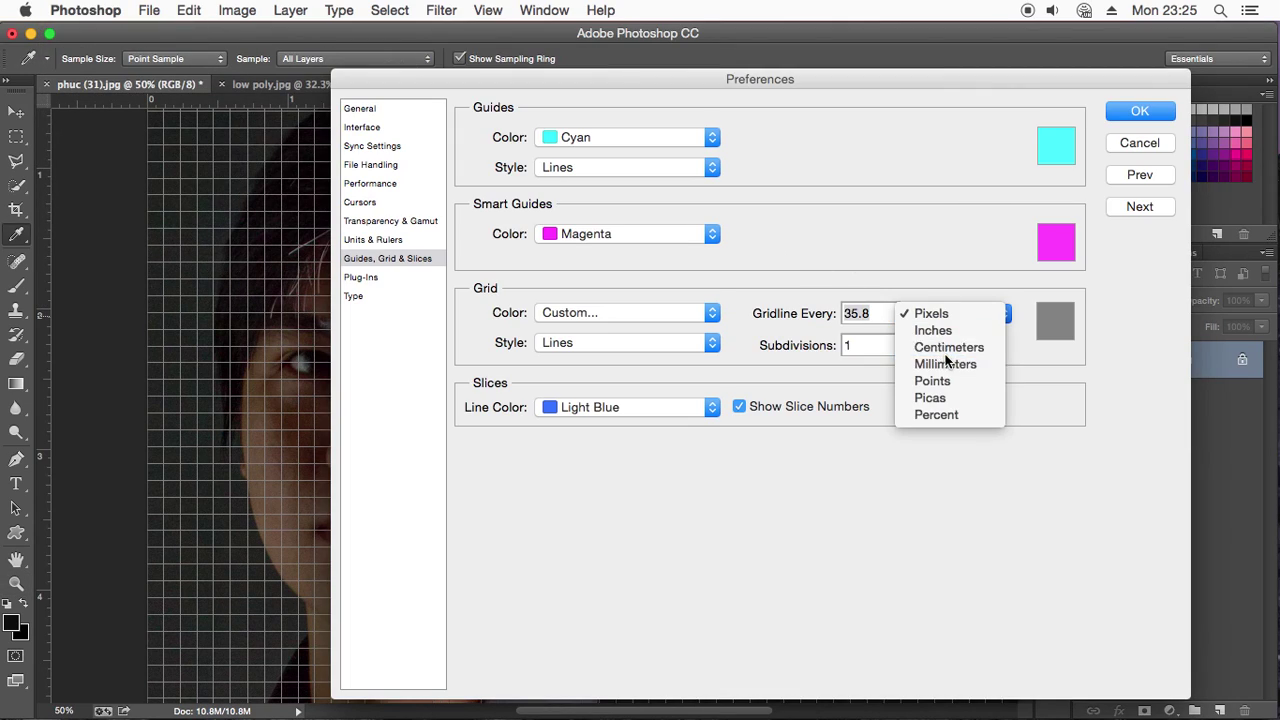
{"action": "left_click", "coordinate": [944, 349]}
{"action": "left_click_drag", "start_coordinate": [817, 325], "coordinate": [737, 336]}
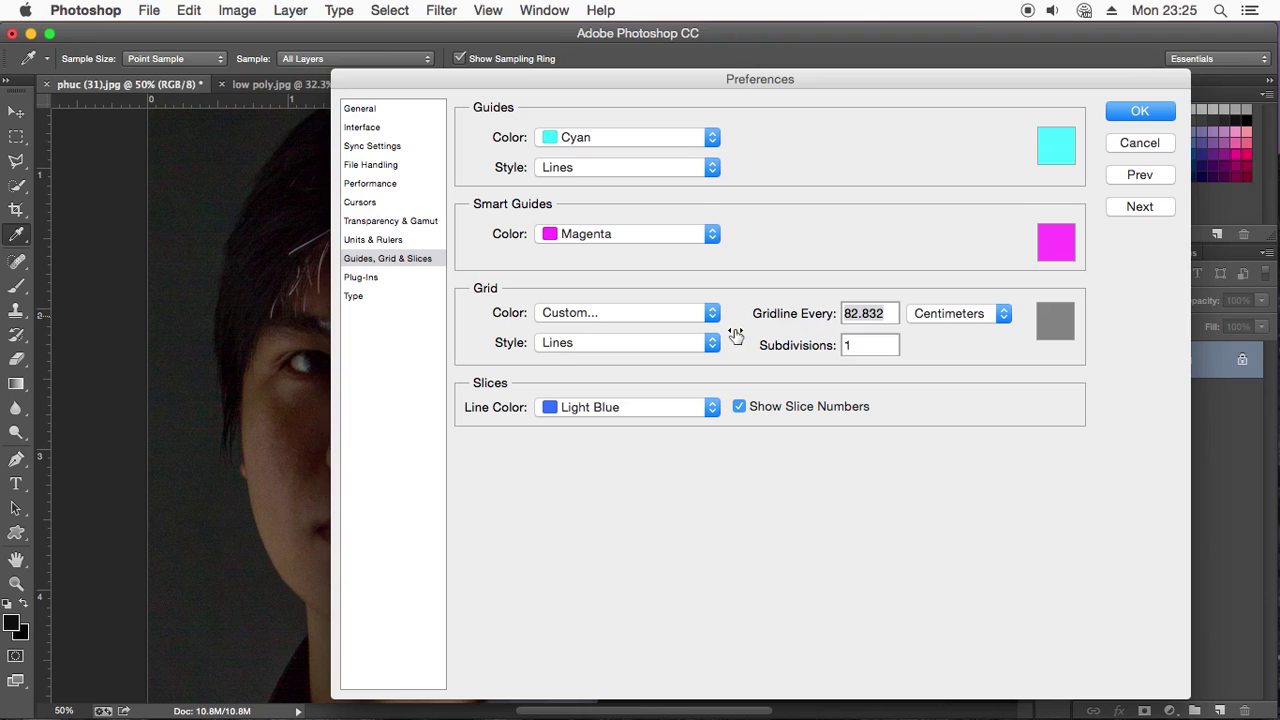
{"action": "type", "text": "5"}
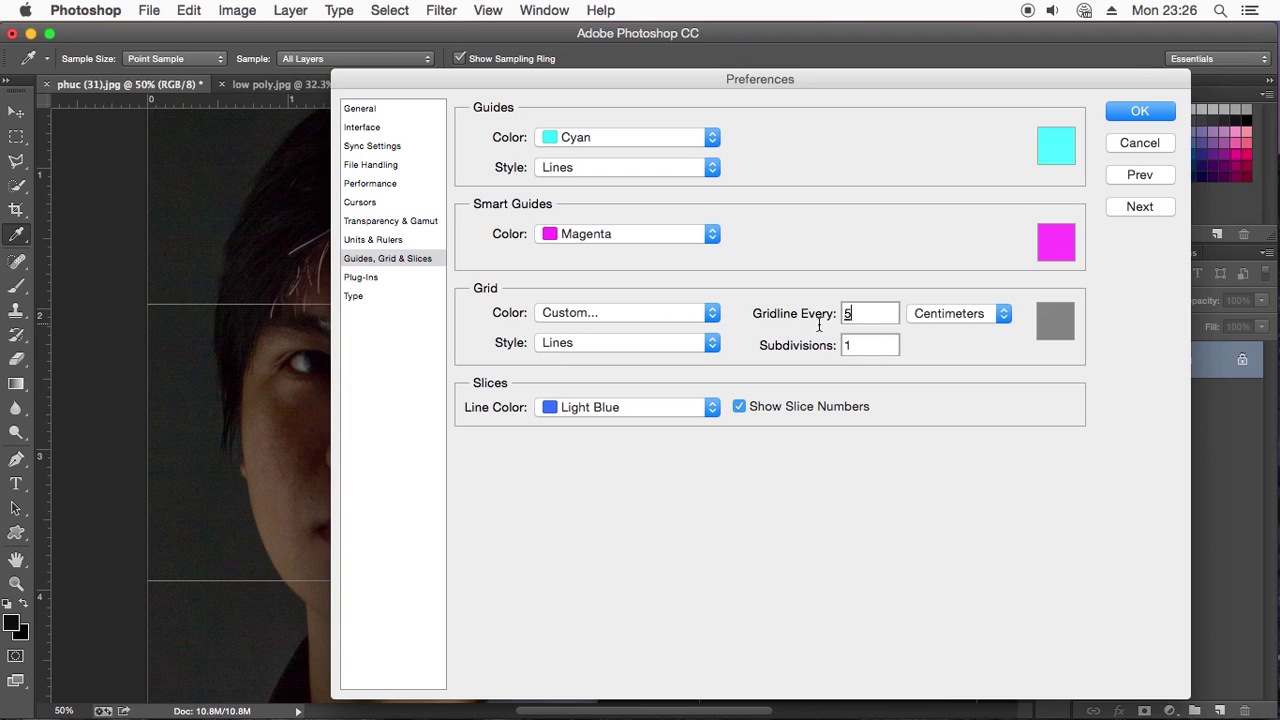
{"action": "left_click_drag", "start_coordinate": [696, 81], "coordinate": [993, 124]}
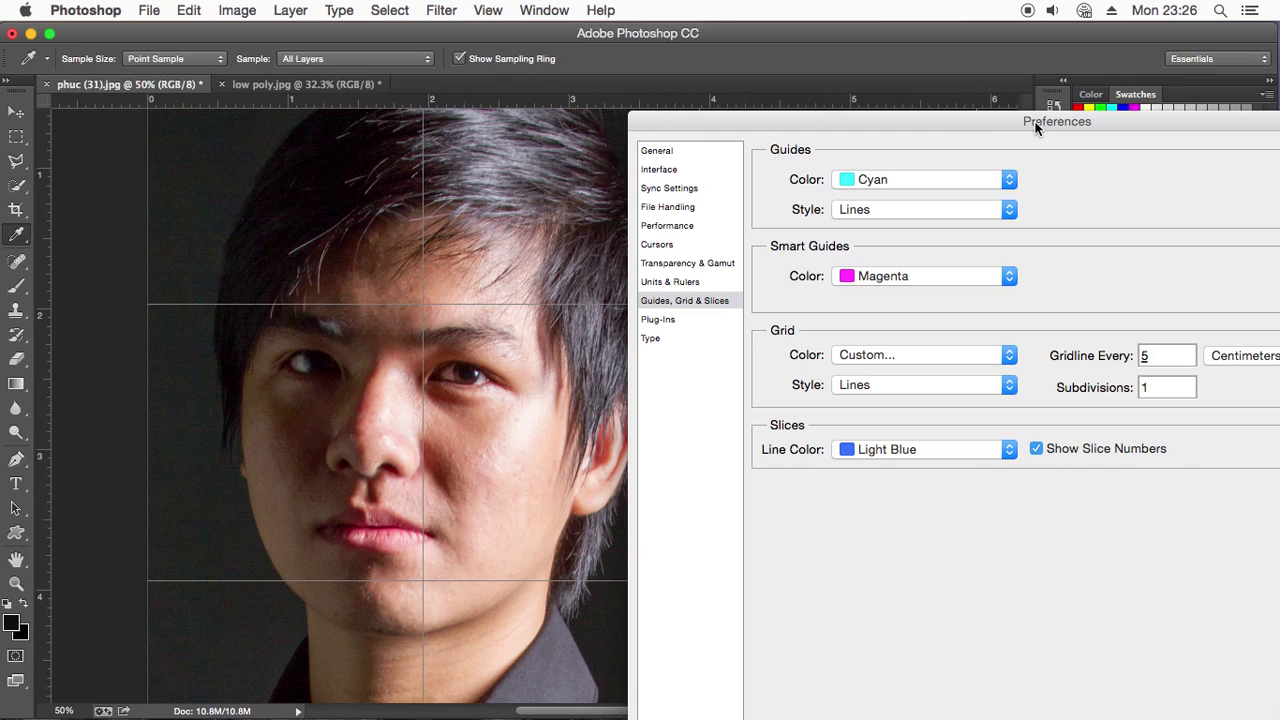
{"action": "mouse_move", "coordinate": [1036, 127]}
{"action": "left_mouse_down"}
{"action": "mouse_move", "coordinate": [620, 95]}
{"action": "mouse_move", "coordinate": [875, 91]}
{"action": "left_mouse_up"}
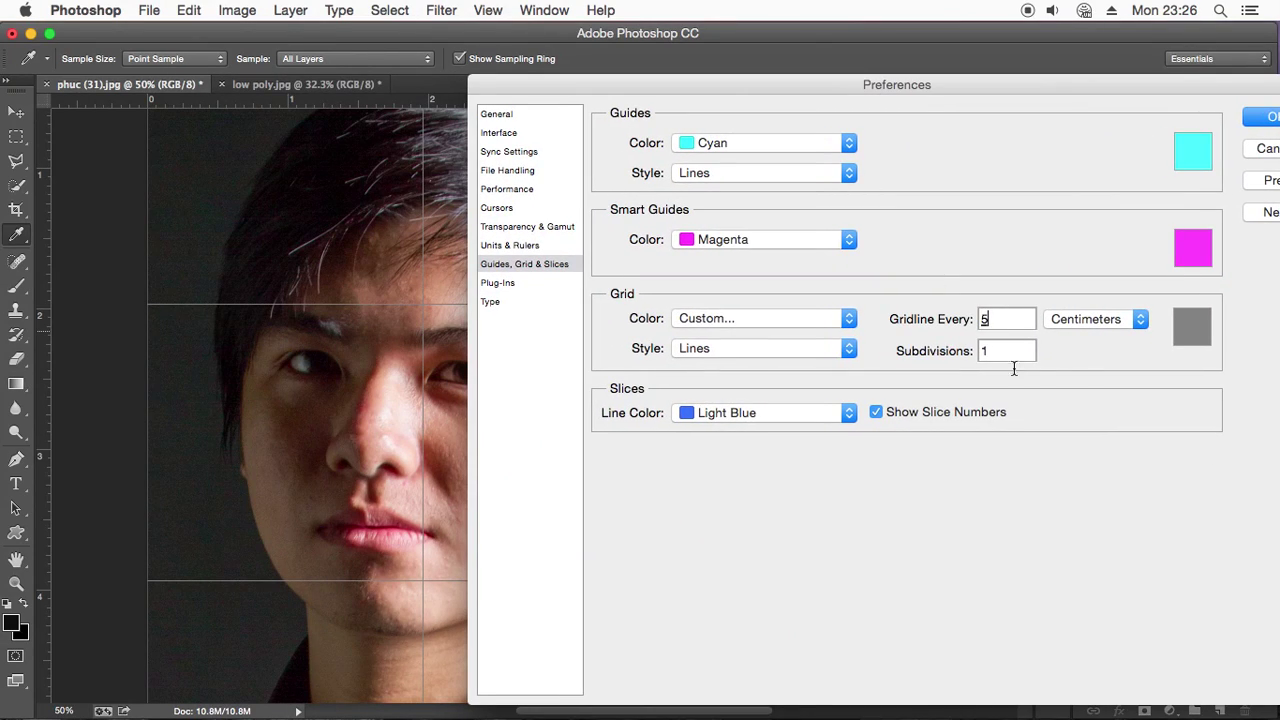
Step: Switch grid units to pixels, set Gridline Every to 9.7, and confirm with OK
{"action": "left_click", "coordinate": [1106, 332]}
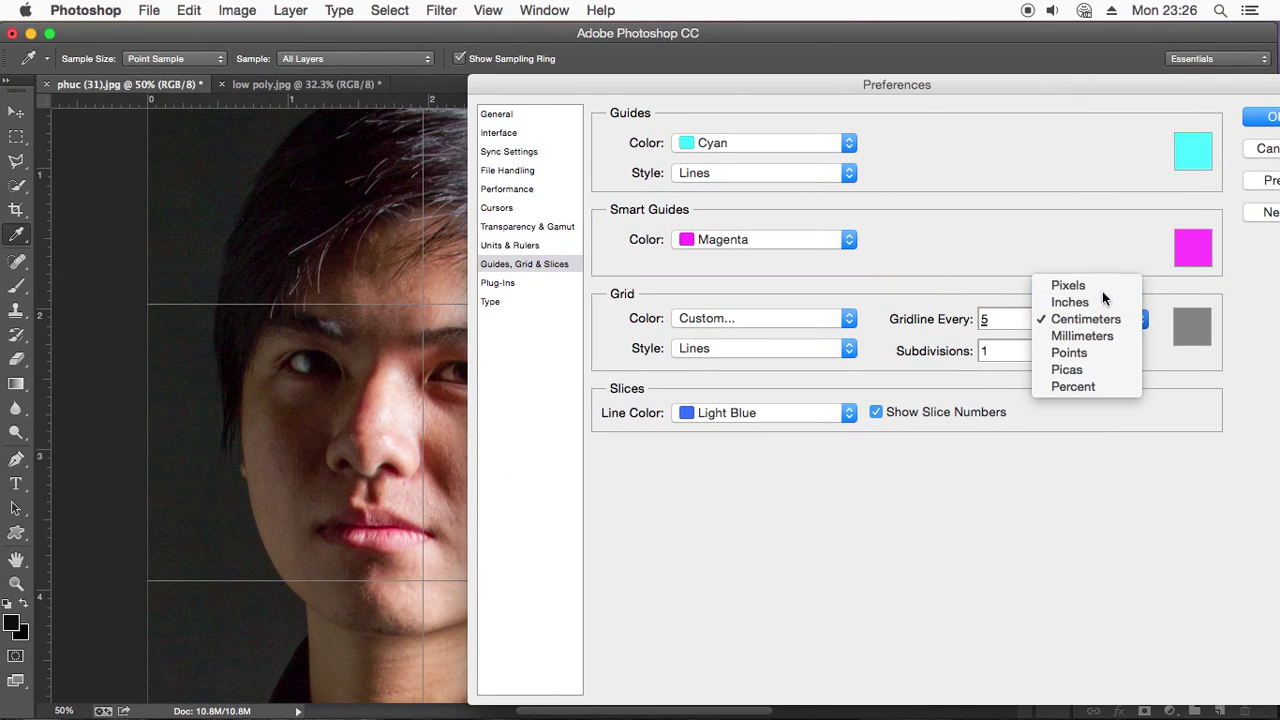
{"action": "left_click", "coordinate": [1100, 281]}
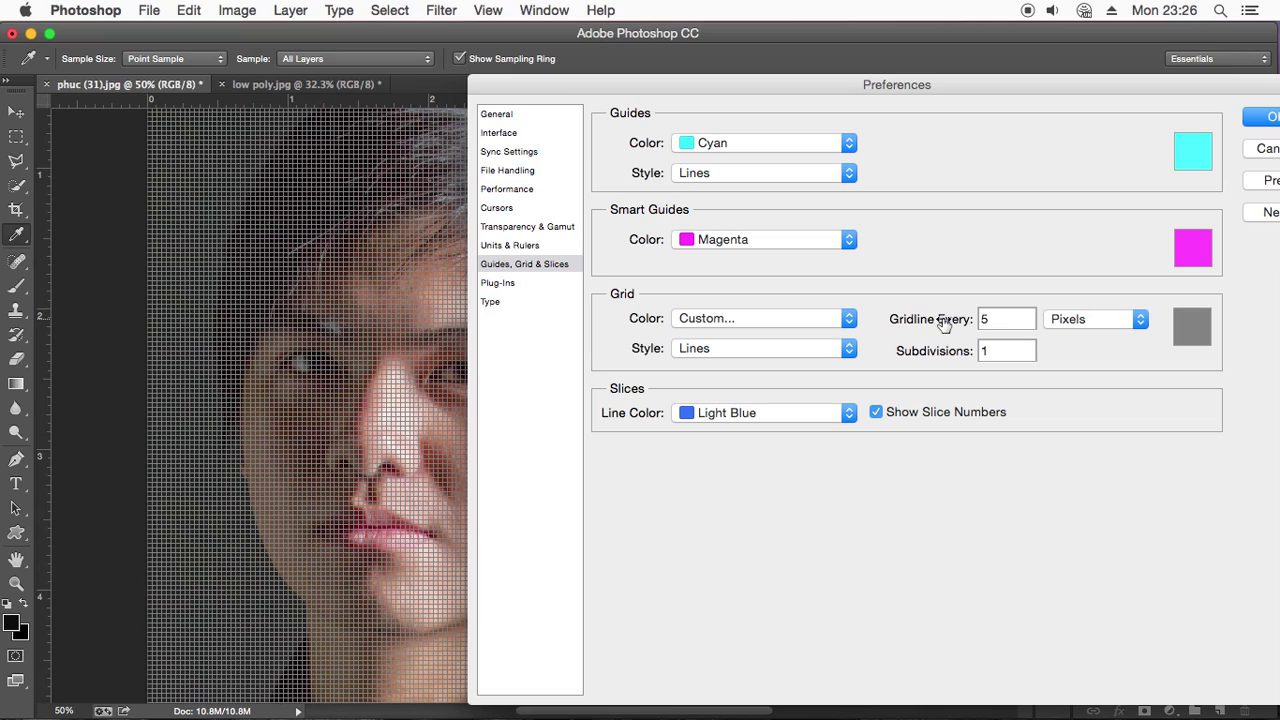
{"action": "left_click_drag", "start_coordinate": [942, 325], "coordinate": [919, 318]}
{"action": "left_click", "coordinate": [777, 284]}
{"action": "left_click", "coordinate": [997, 350]}
{"action": "key", "text": "shift+Tab"}
{"action": "type", "text": "5"}
{"action": "left_click_drag", "start_coordinate": [936, 330], "coordinate": [938, 328]}
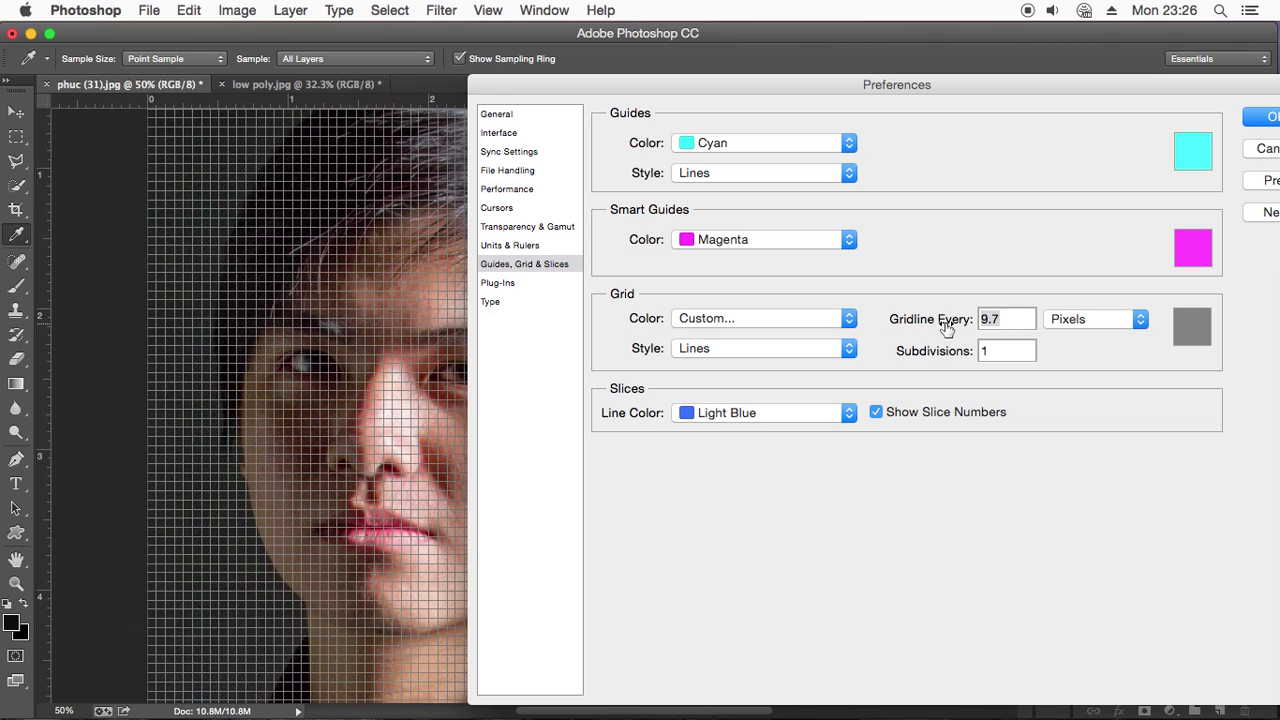
{"action": "left_click_drag", "start_coordinate": [695, 85], "coordinate": [750, 84]}
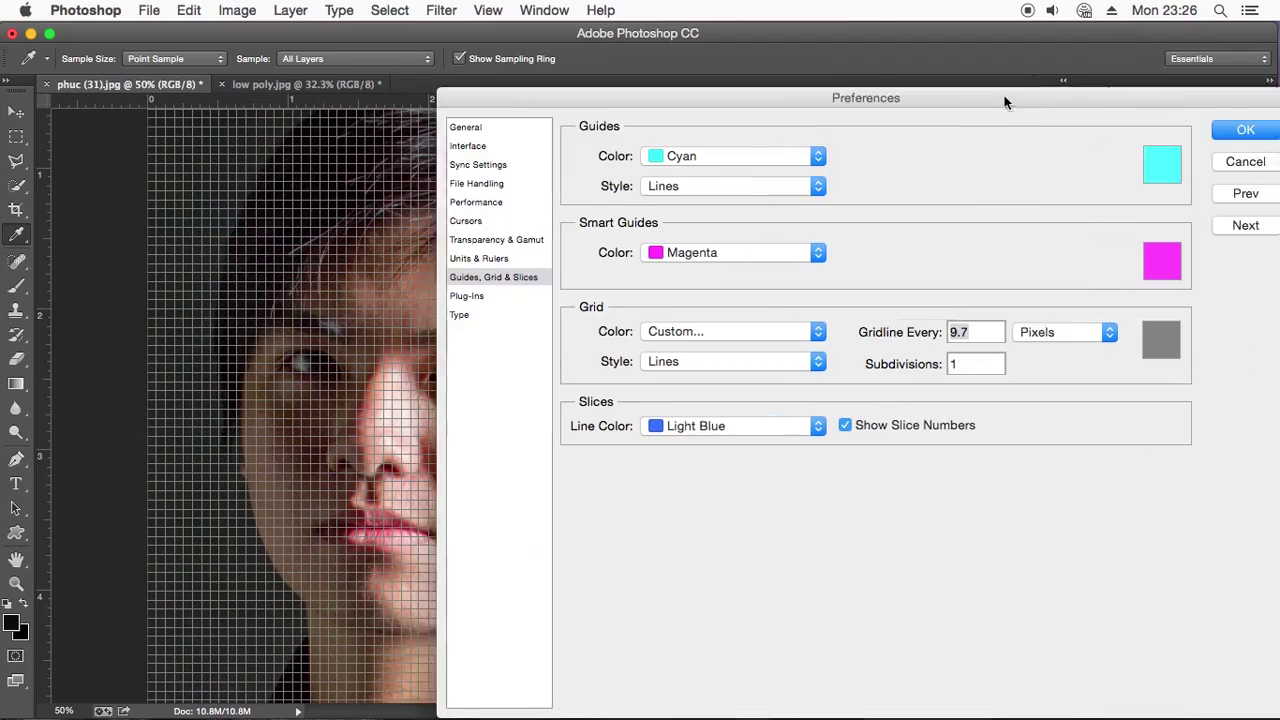
{"action": "left_click_drag", "start_coordinate": [1122, 86], "coordinate": [991, 109]}
{"action": "left_click", "coordinate": [1206, 129]}
Step: Zoom in on the left eye and set Gridline Every to 15 pixels in preferences
{"action": "left_click", "coordinate": [300, 345]}
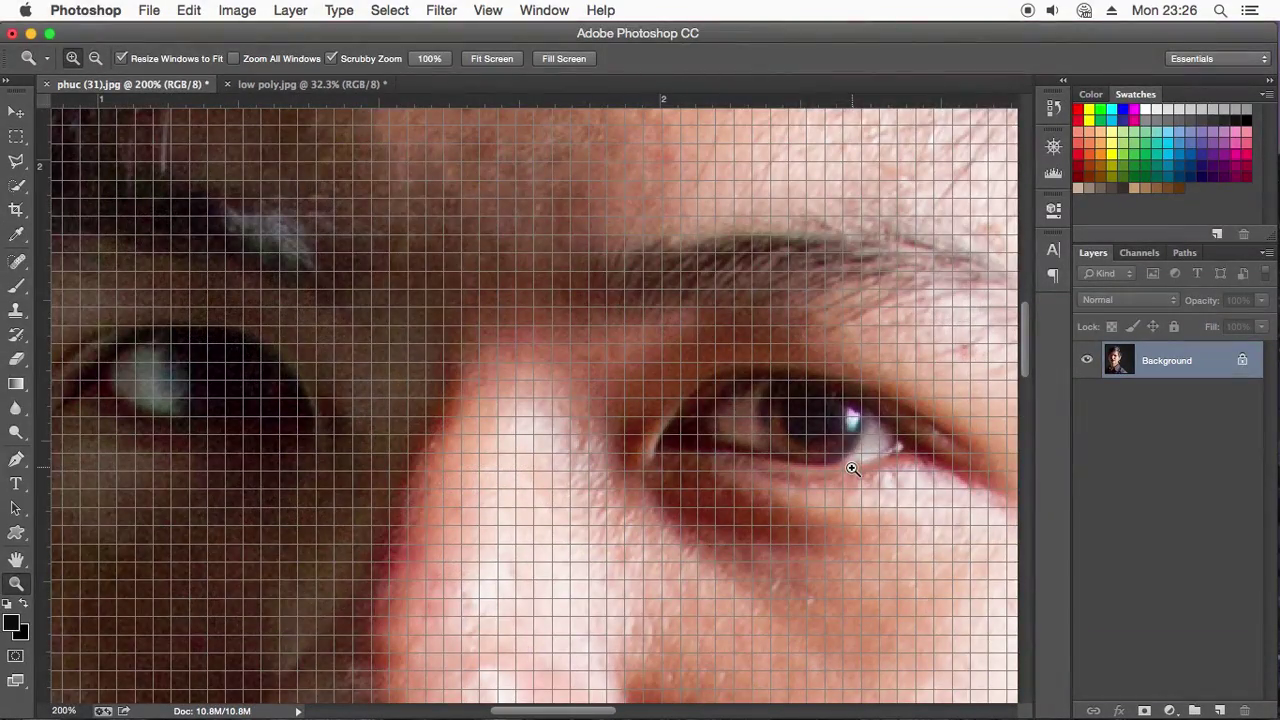
{"action": "left_click", "coordinate": [852, 468]}
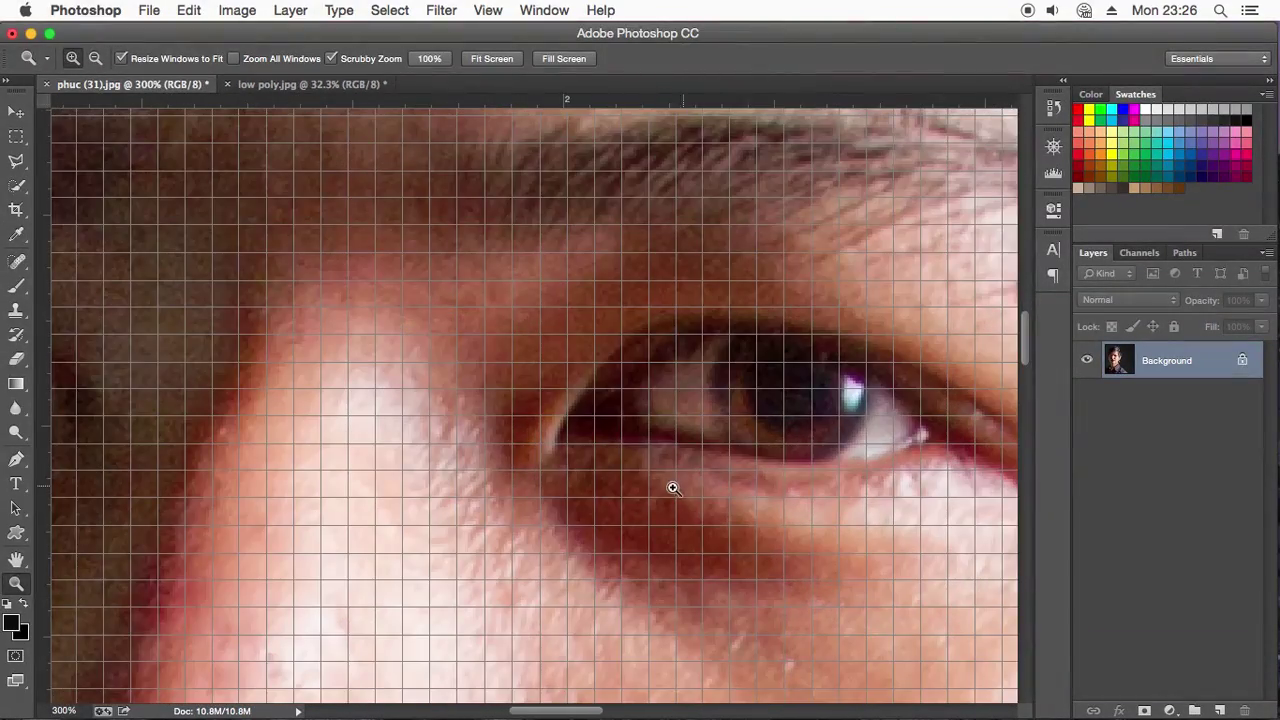
{"action": "left_click", "coordinate": [148, 10]}
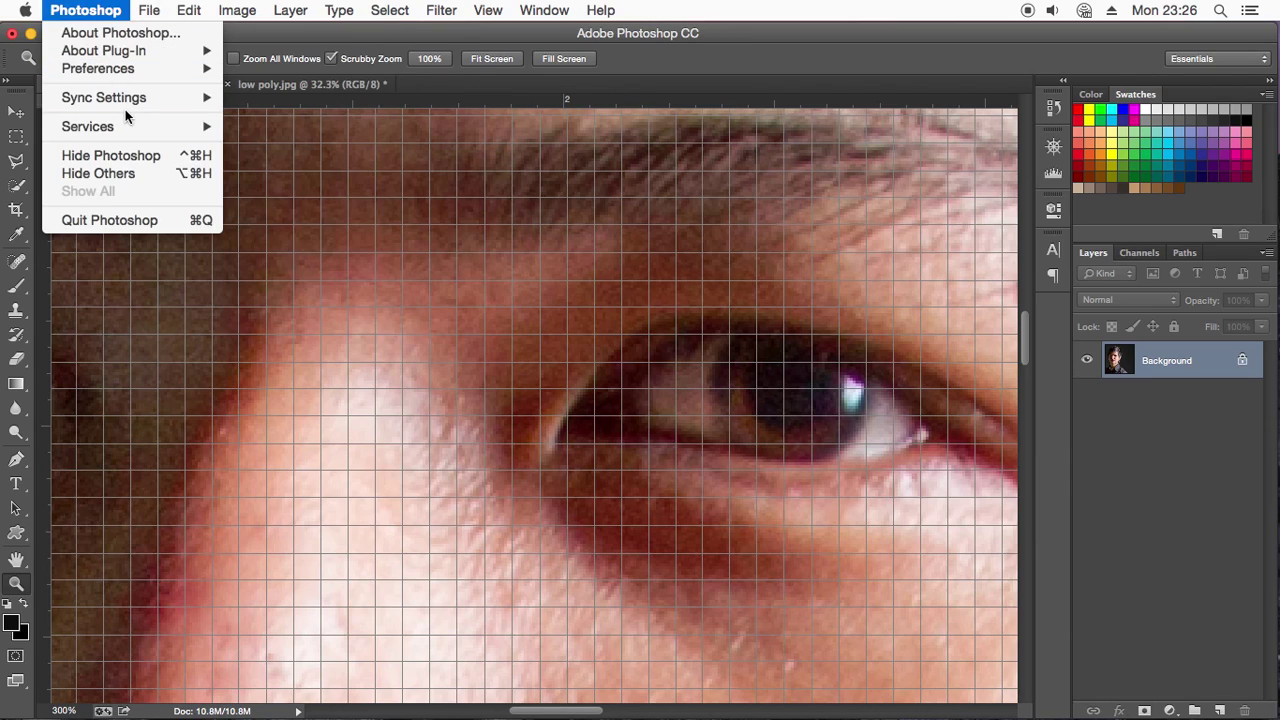
{"action": "mouse_move", "coordinate": [98, 68]}
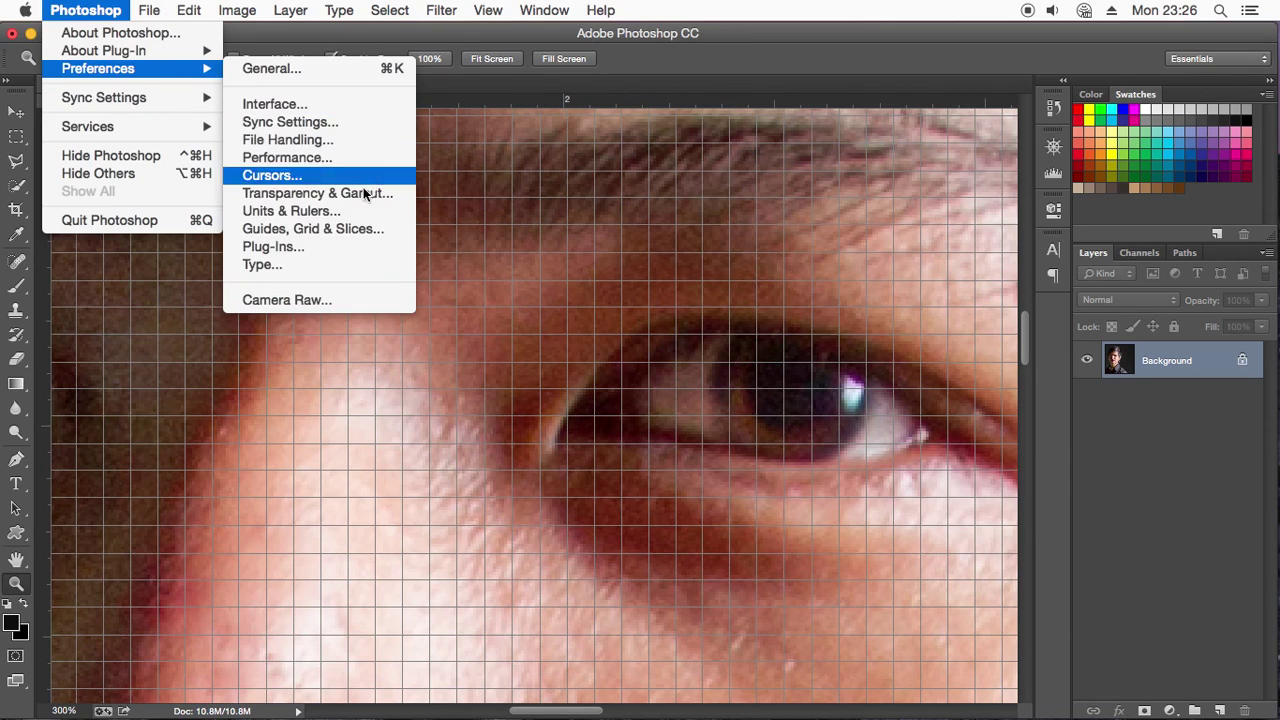
{"action": "left_click", "coordinate": [344, 234]}
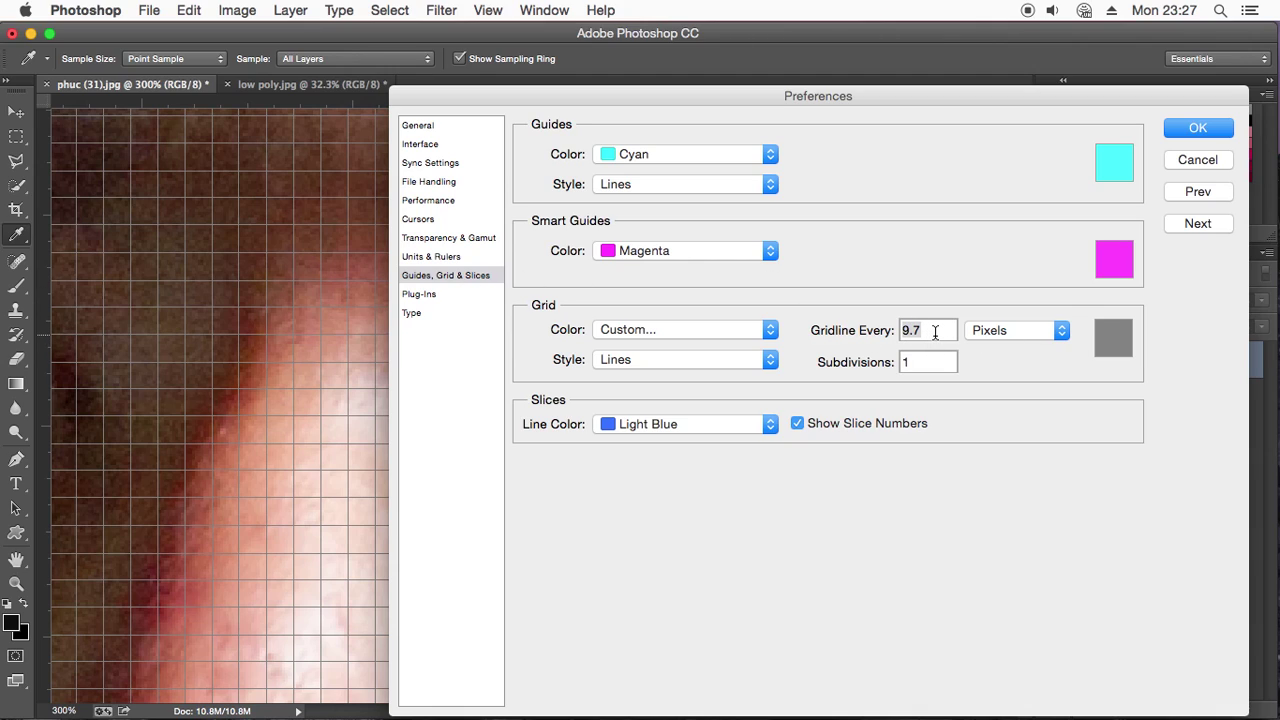
{"action": "type", "text": "5"}
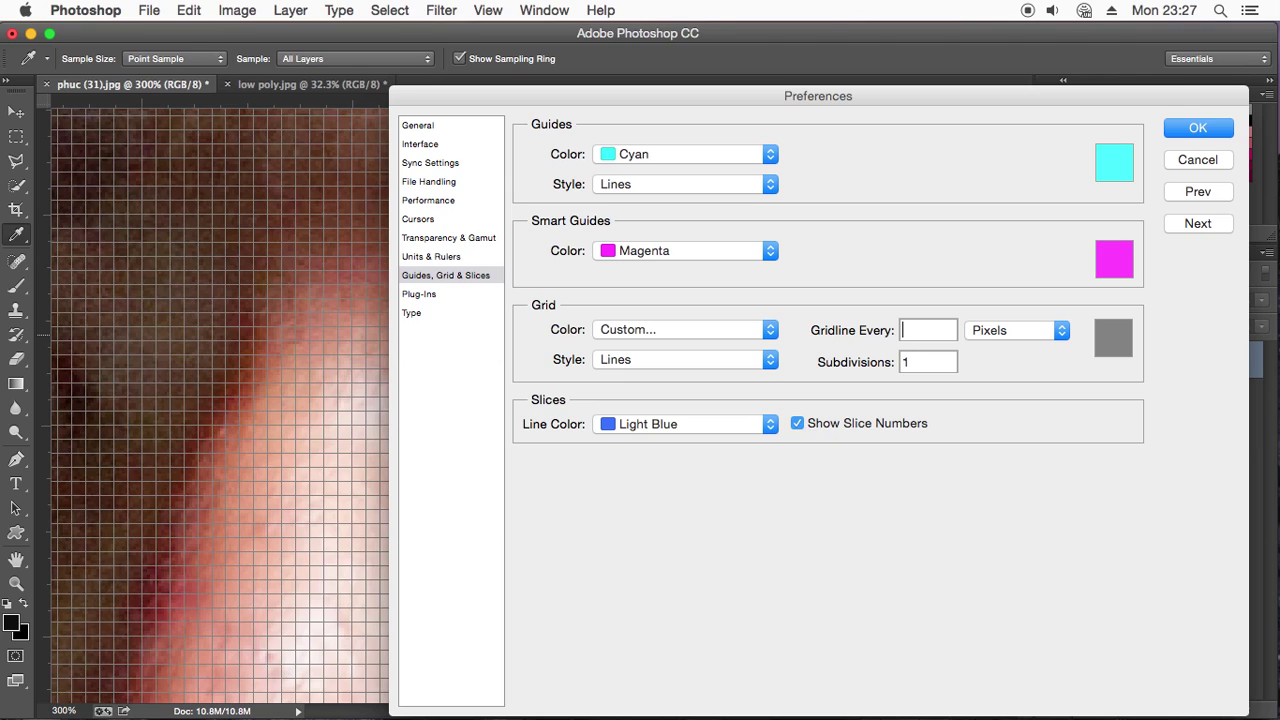
{"action": "type", "text": "15"}
{"action": "mouse_move", "coordinate": [826, 111]}
{"action": "left_mouse_down"}
{"action": "mouse_move", "coordinate": [1014, 538]}
{"action": "mouse_move", "coordinate": [965, 652]}
{"action": "mouse_move", "coordinate": [539, 306]}
{"action": "mouse_move", "coordinate": [472, 100]}
{"action": "left_mouse_up"}
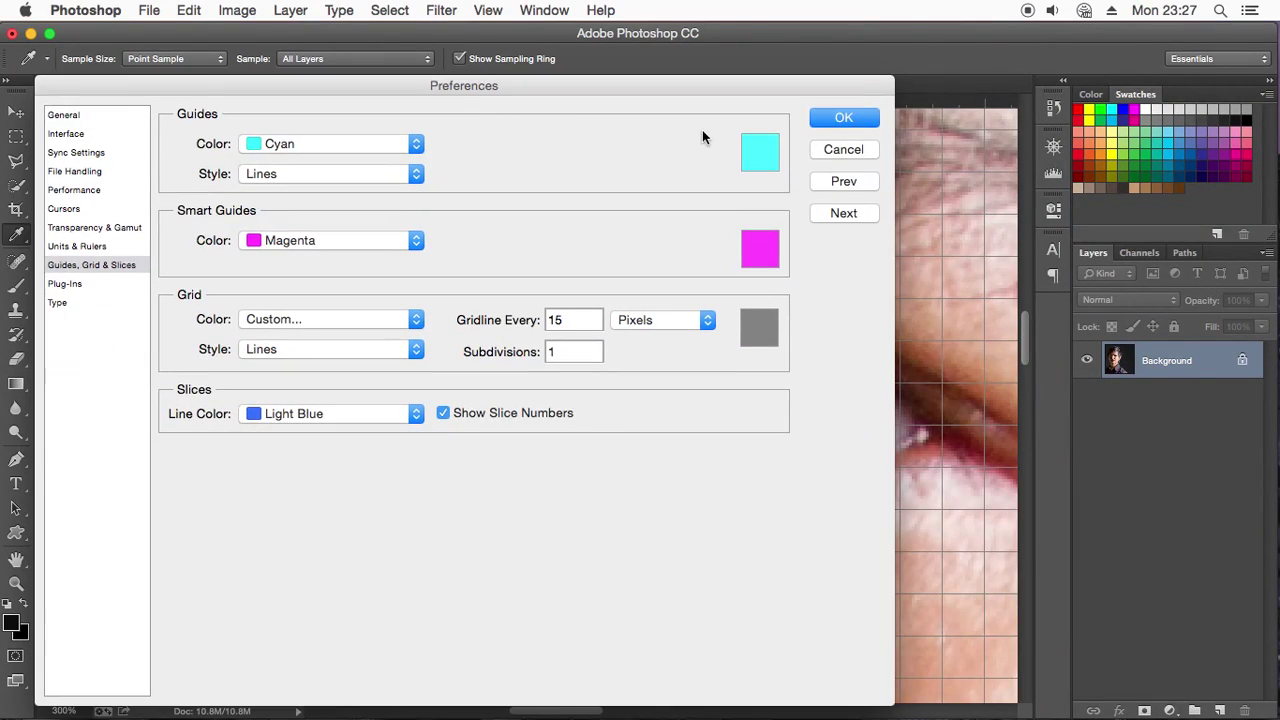
{"action": "left_click", "coordinate": [864, 117]}
{"action": "key", "text": "z"}
{"action": "right_click", "coordinate": [686, 340]}
Step: Zoom the eye to 300% and duplicate the Background into Layer 1 with Cmd+J
{"action": "left_click", "coordinate": [703, 381]}
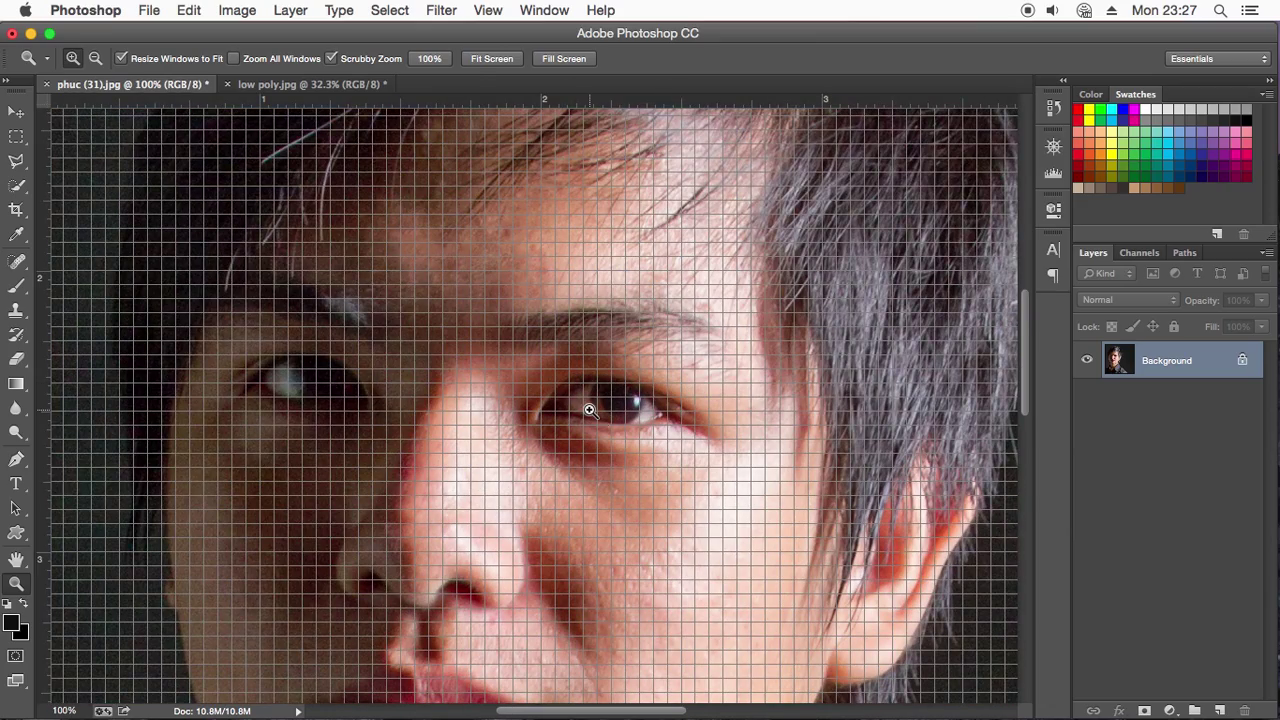
{"action": "left_click", "coordinate": [590, 410], "text": "alt"}
{"action": "left_click", "coordinate": [590, 410]}
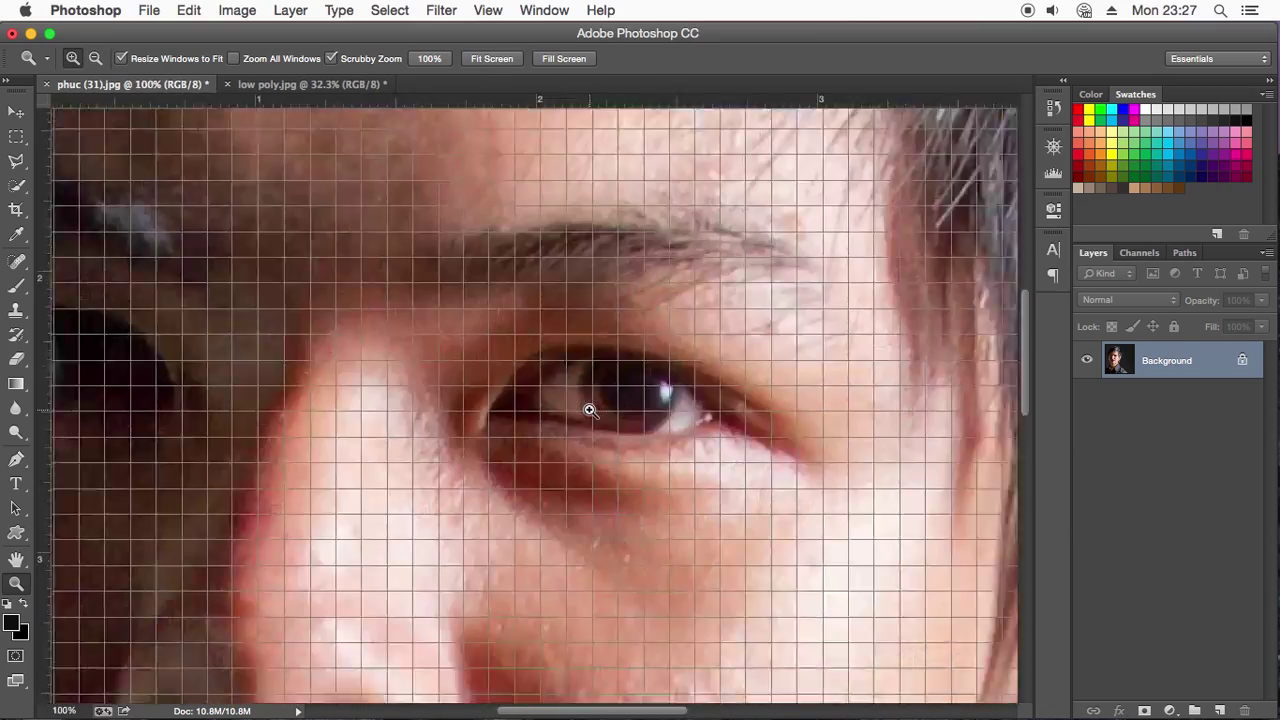
{"action": "double_click", "coordinate": [590, 410]}
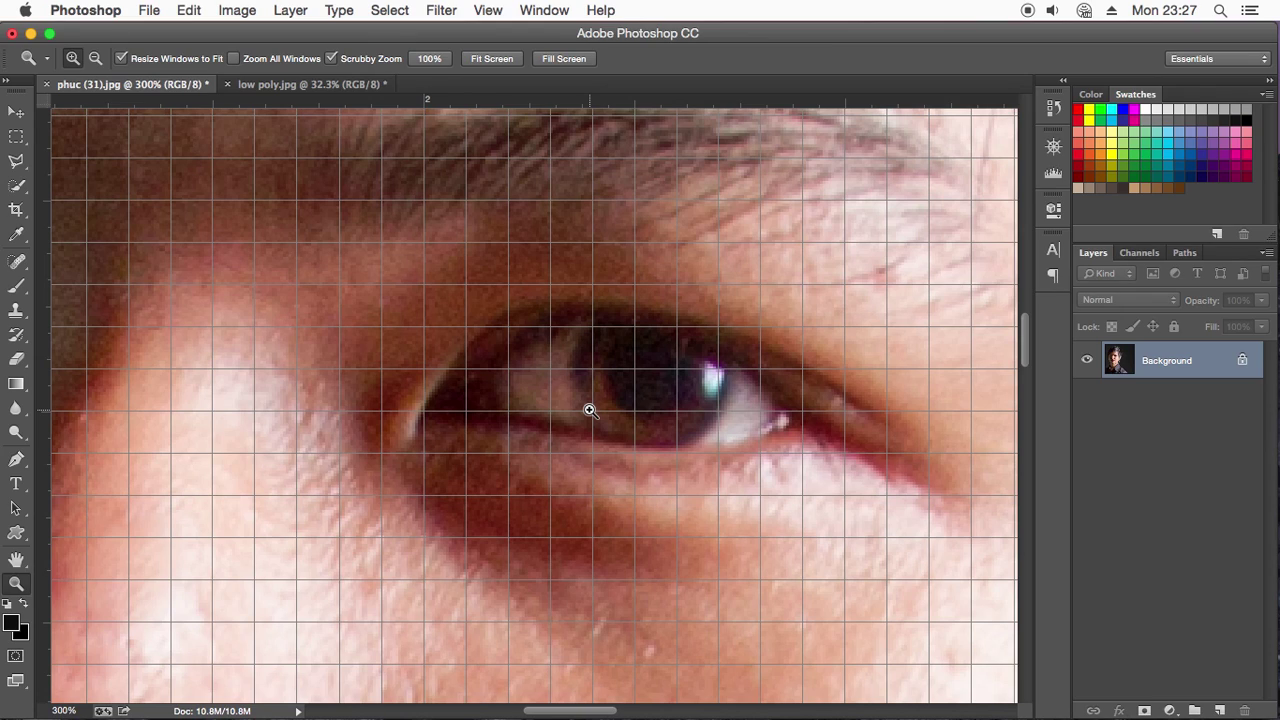
{"action": "key", "text": "super+j"}
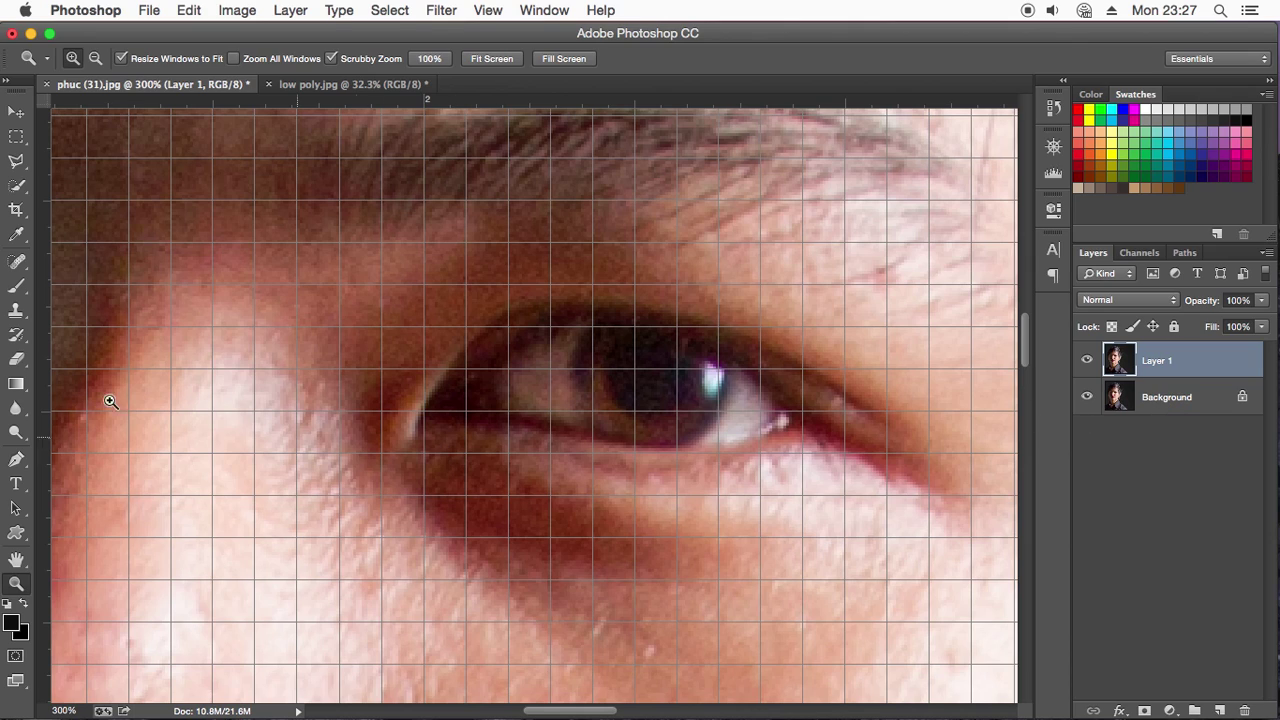
Step: With the Polygonal Lasso Tool, outline a small triangle over the pupil
{"action": "left_click_drag", "start_coordinate": [19, 162], "coordinate": [84, 180]}
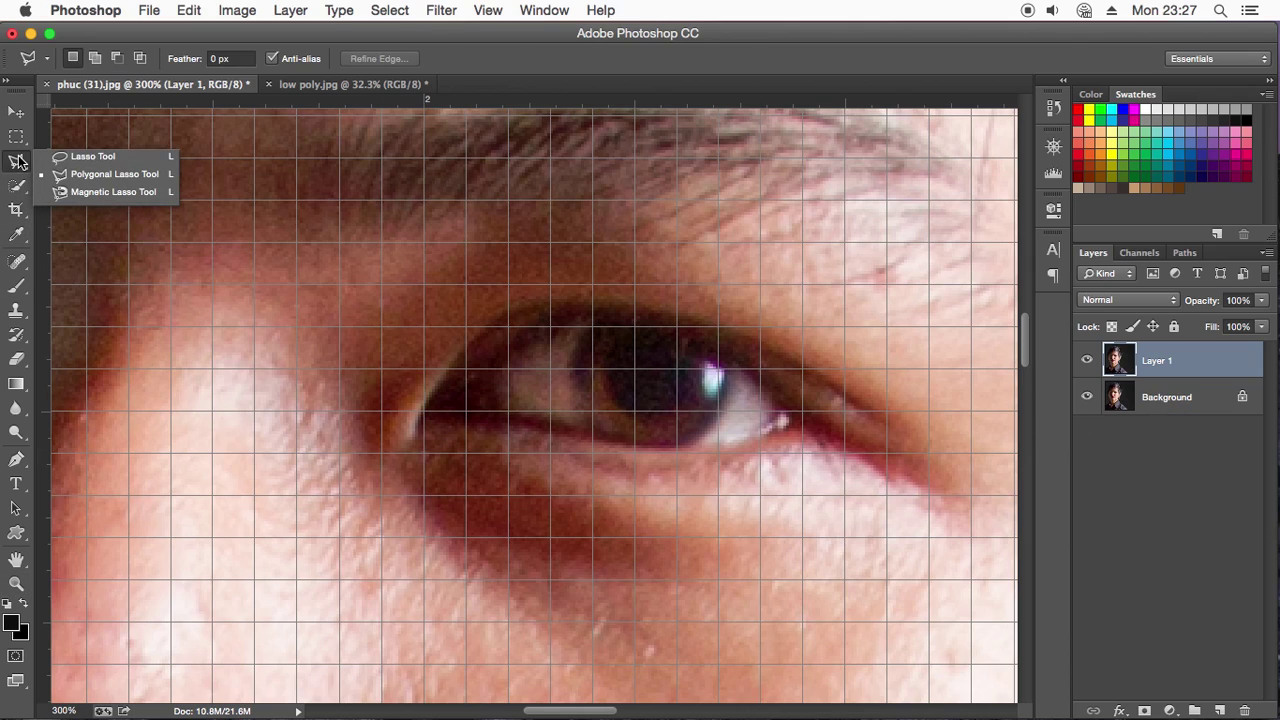
{"action": "left_click", "coordinate": [84, 178]}
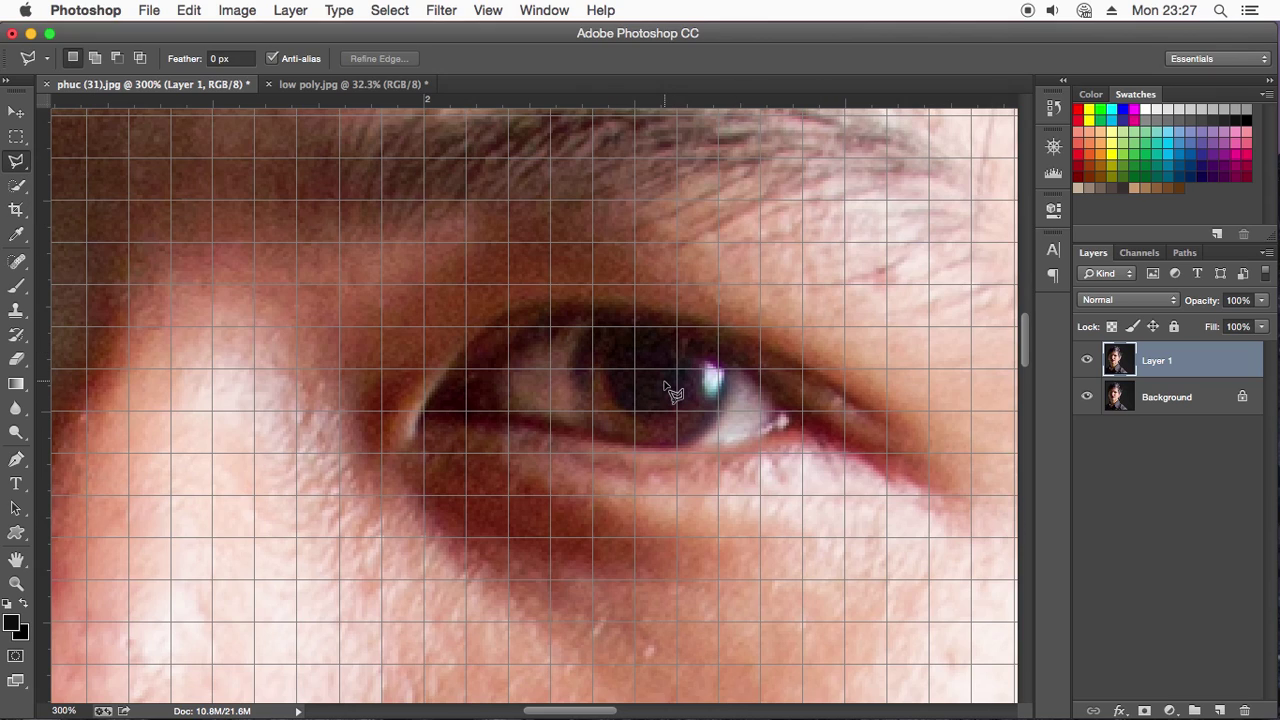
{"action": "left_click", "coordinate": [636, 330]}
{"action": "left_click", "coordinate": [677, 367]}
{"action": "left_click", "coordinate": [636, 330]}
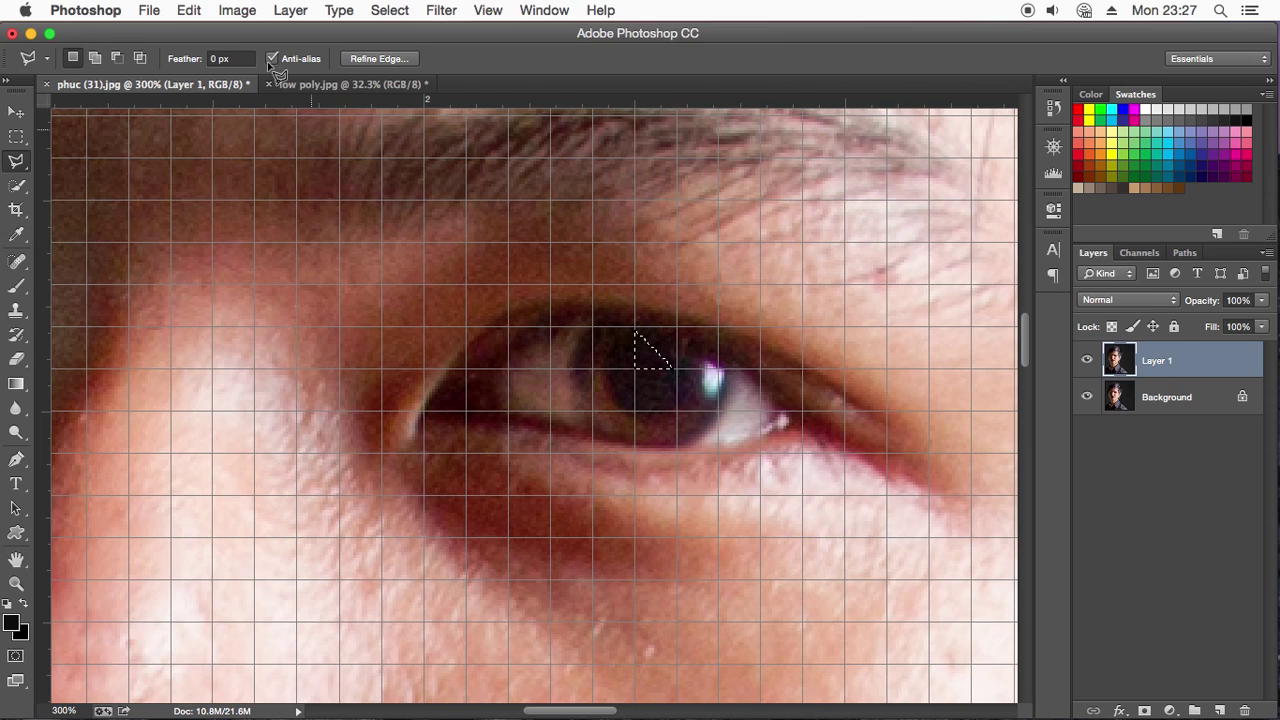
{"action": "left_click", "coordinate": [440, 12]}
{"action": "mouse_move", "coordinate": [450, 246]}
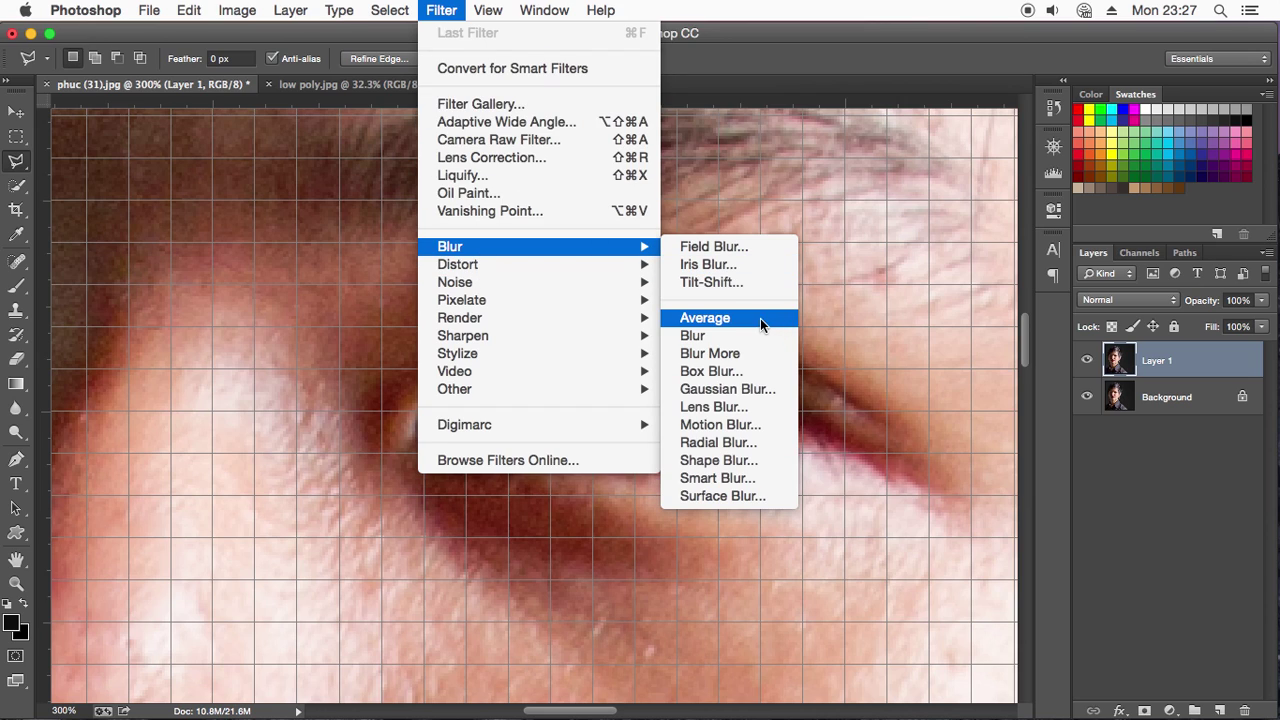
Step: Apply Filter > Blur > Average to the pupil triangle, then outline the adjacent triangle to its right
{"action": "left_click", "coordinate": [748, 319]}
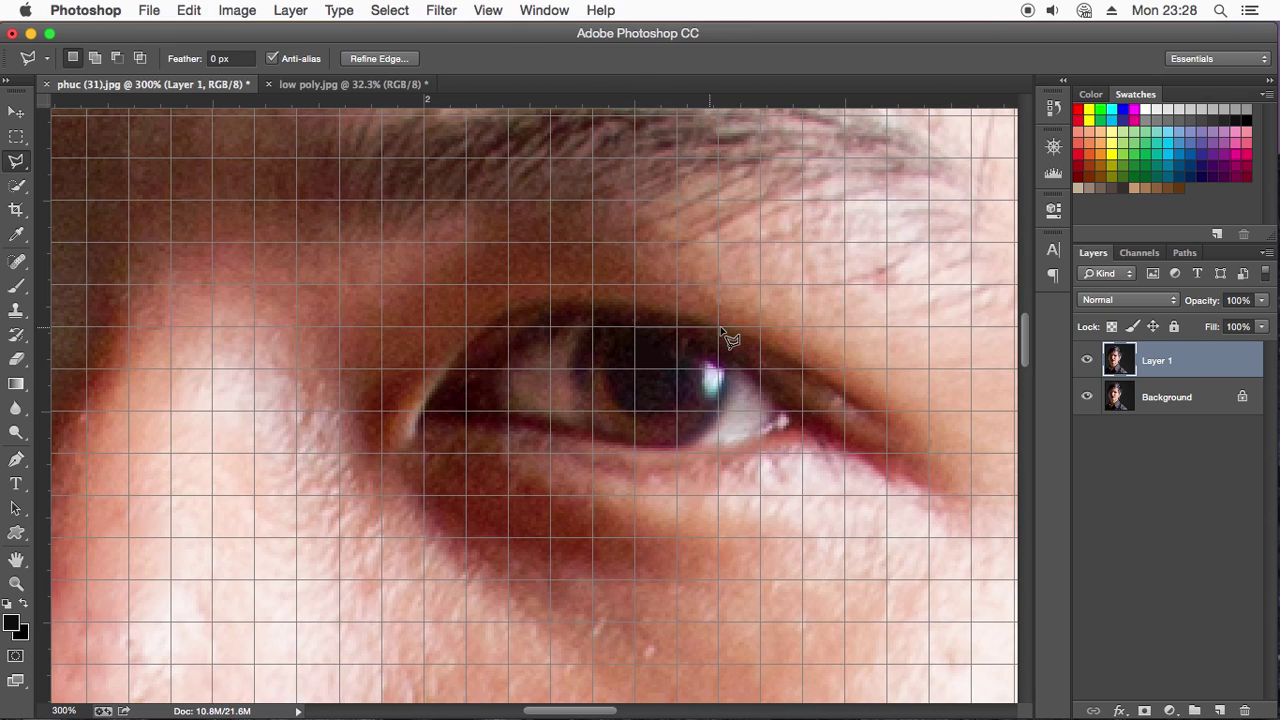
{"action": "left_click", "coordinate": [717, 328]}
{"action": "left_click", "coordinate": [677, 369]}
{"action": "left_click", "coordinate": [637, 329]}
{"action": "left_click", "coordinate": [440, 12]}
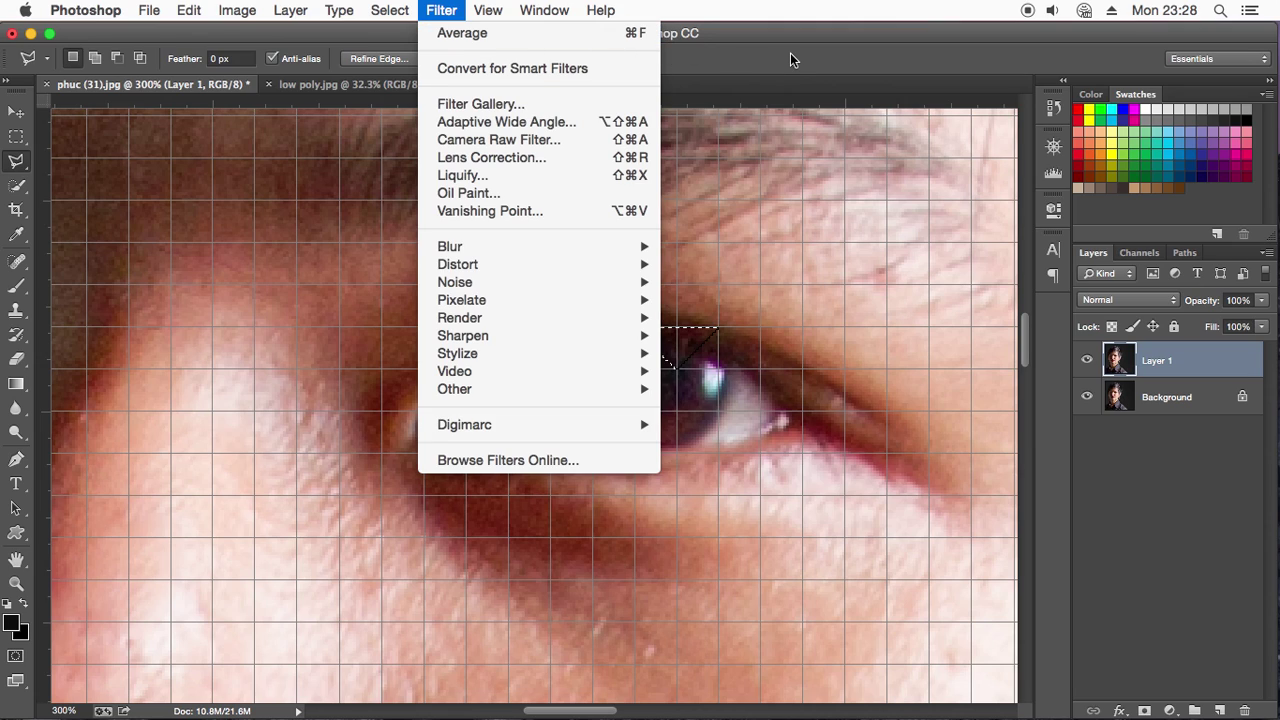
Step: Average the second triangle with Cmd+F, then outline and average one toward the iris edge
{"action": "left_click", "coordinate": [710, 79]}
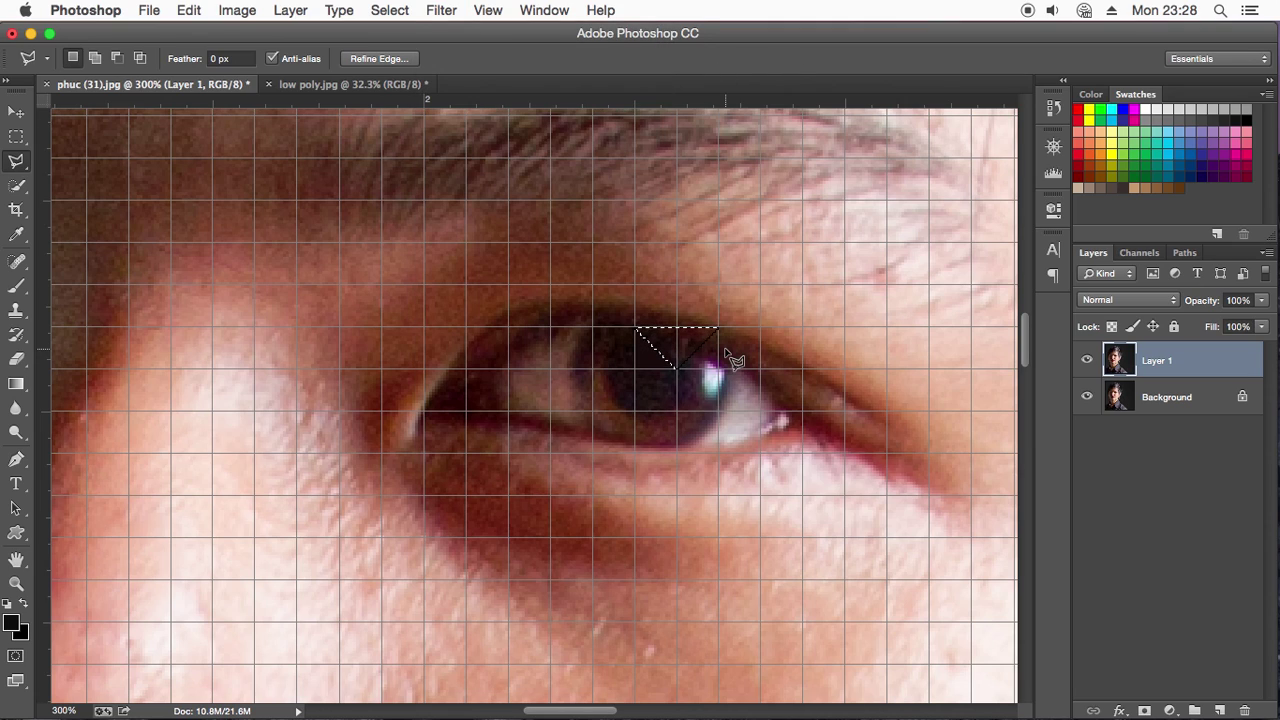
{"action": "key", "text": "super+f"}
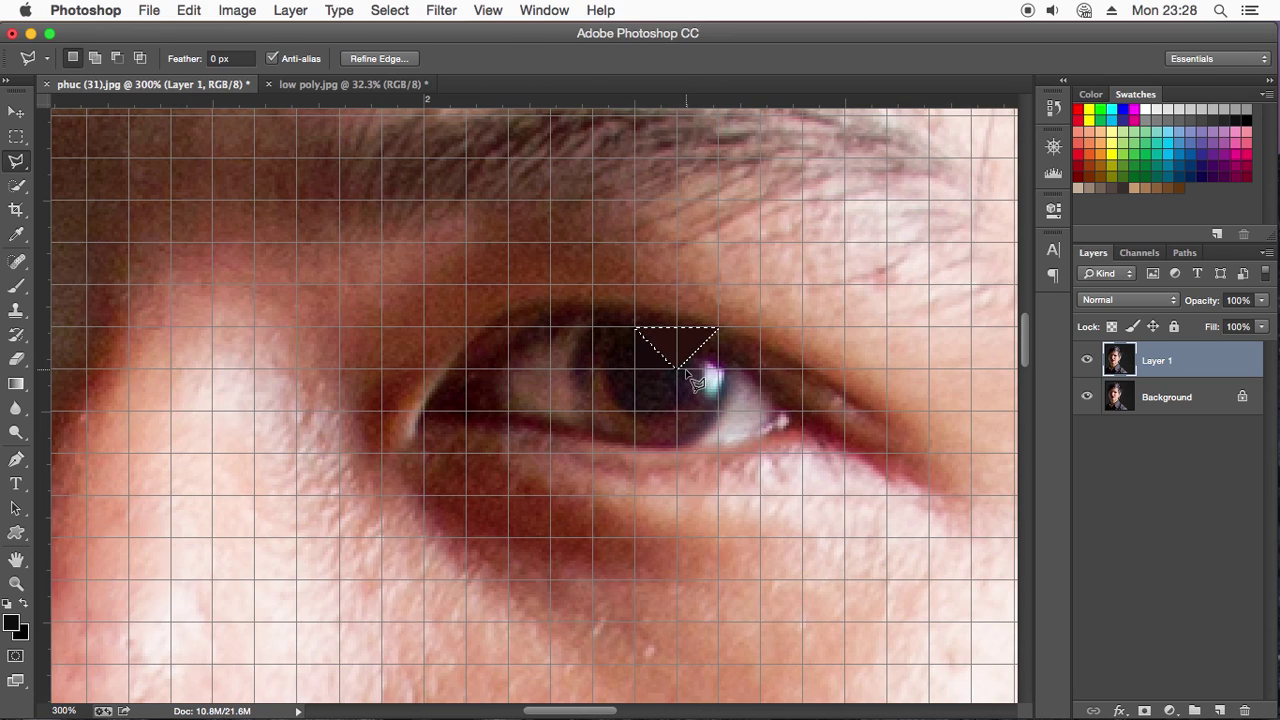
{"action": "left_click", "coordinate": [678, 370]}
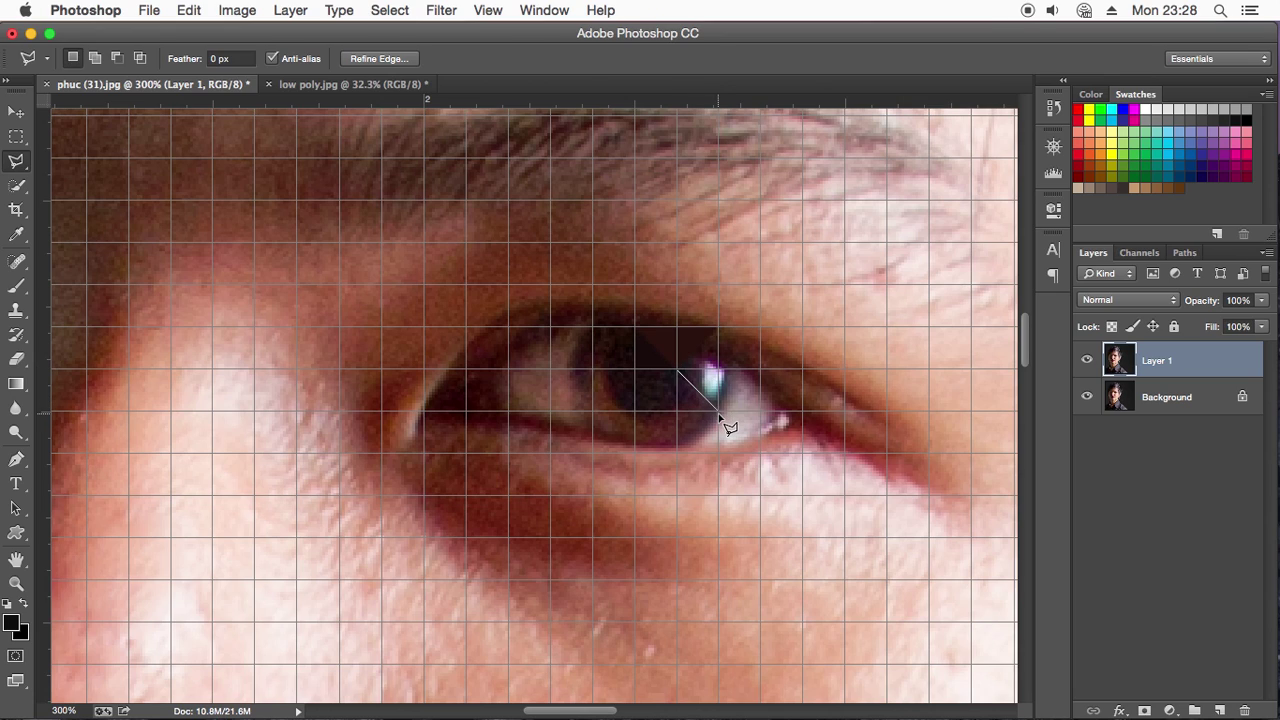
{"action": "left_click", "coordinate": [718, 410]}
{"action": "left_click", "coordinate": [718, 330]}
{"action": "left_click", "coordinate": [678, 370]}
{"action": "key", "text": "super+f"}
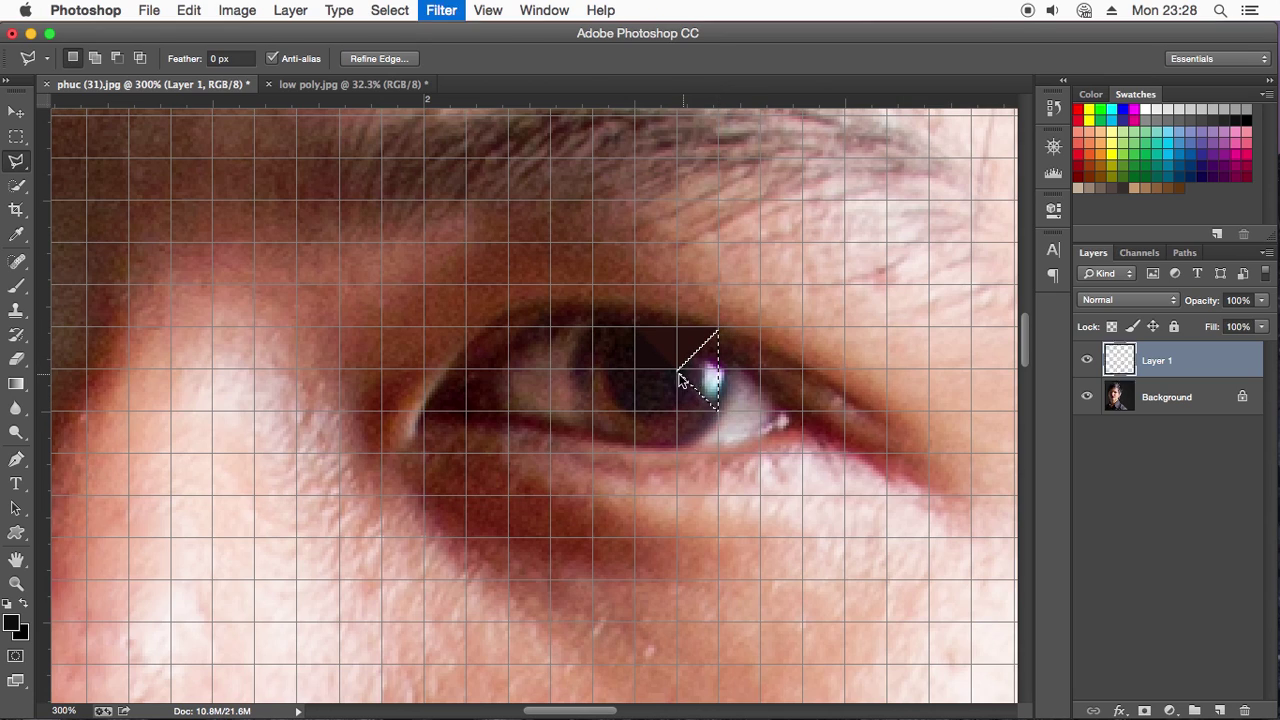
Step: Flatten a triangle below the pupil to its average colour and deselect
{"action": "left_click", "coordinate": [677, 370]}
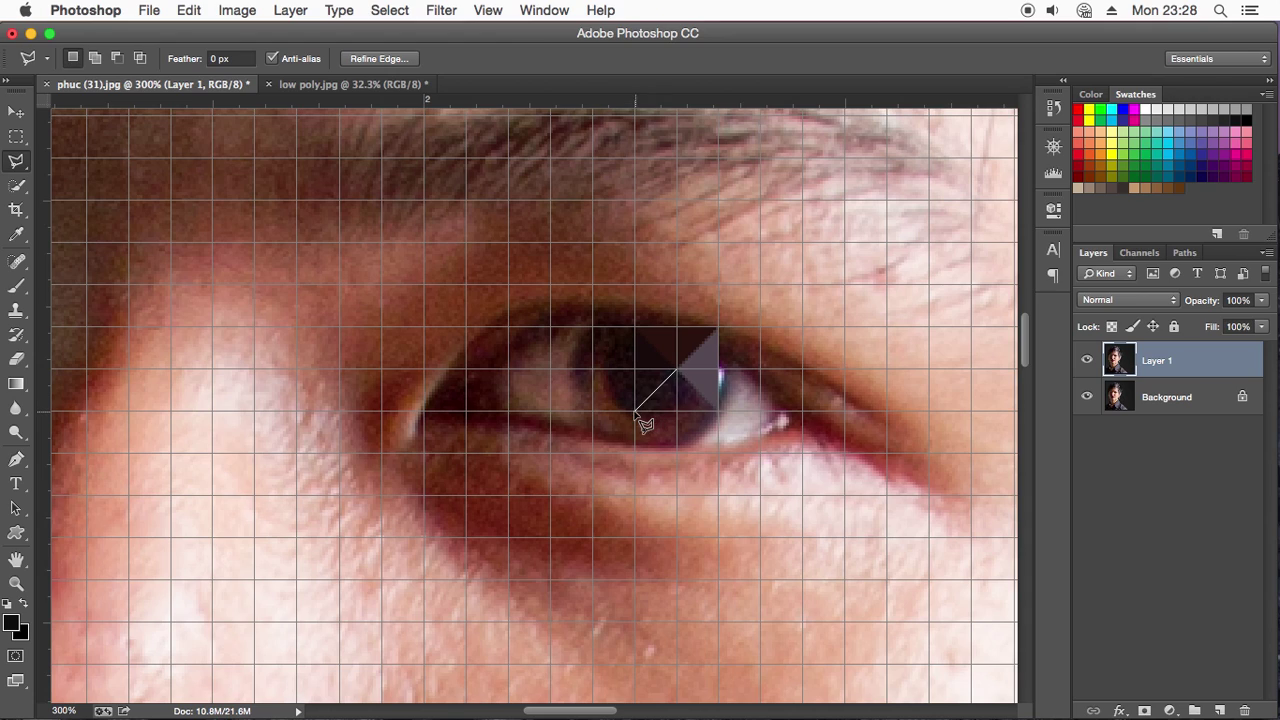
{"action": "left_click", "coordinate": [635, 410]}
{"action": "left_click", "coordinate": [677, 370]}
{"action": "key", "text": "ctrl+f"}
{"action": "key", "text": "ctrl+d"}
Step: Redraw the triangle beneath the dark diamond until its corners are correct, then deselect
{"action": "left_click", "coordinate": [677, 372]}
{"action": "left_click", "coordinate": [716, 410]}
{"action": "double_click", "coordinate": [636, 410]}
{"action": "left_click", "coordinate": [677, 455]}
{"action": "left_click", "coordinate": [718, 411]}
{"action": "left_click", "coordinate": [717, 414]}
{"action": "left_click", "coordinate": [678, 454]}
{"action": "left_click", "coordinate": [637, 413]}
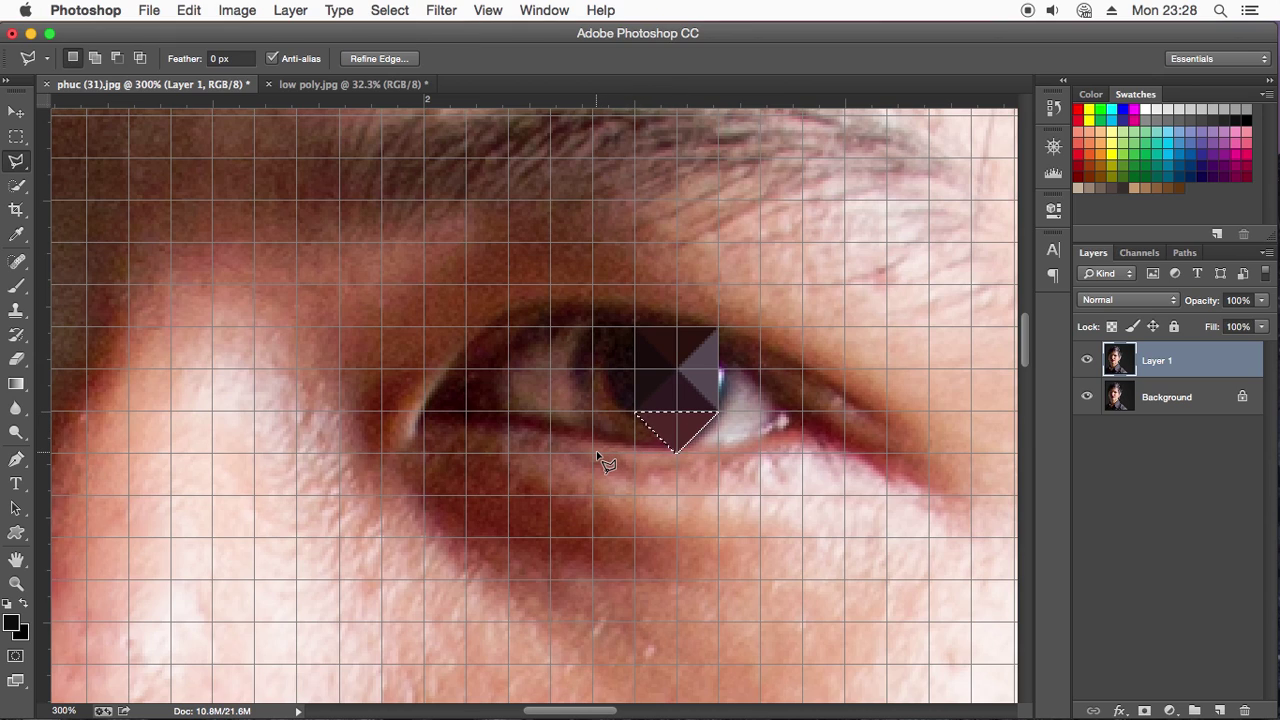
{"action": "key", "text": "ctrl+d"}
Step: Average a triangle on the lower eyelid and deselect it
{"action": "left_click", "coordinate": [595, 453]}
{"action": "left_click", "coordinate": [634, 412]}
{"action": "double_click", "coordinate": [675, 455]}
{"action": "key", "text": "ctrl+f"}
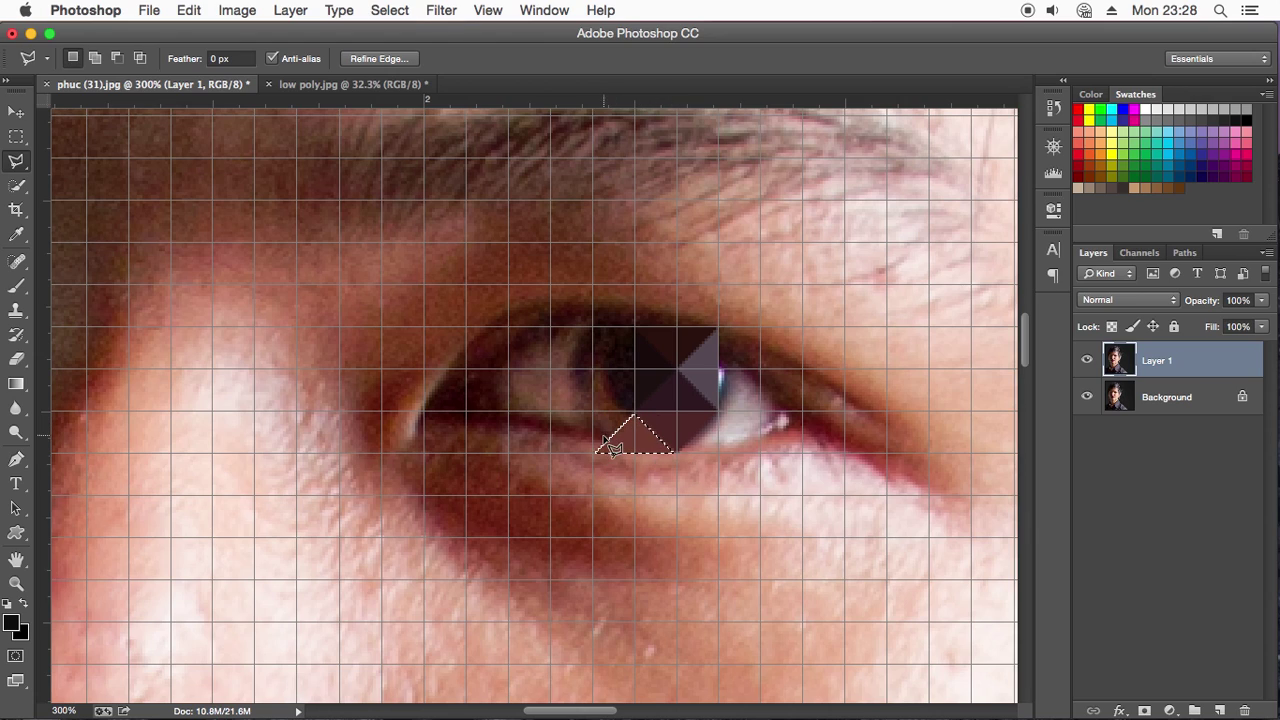
{"action": "key", "text": "ctrl+d"}
Step: Average another lower-eyelid triangle left of the filled ones and clear the selection
{"action": "left_click", "coordinate": [594, 452]}
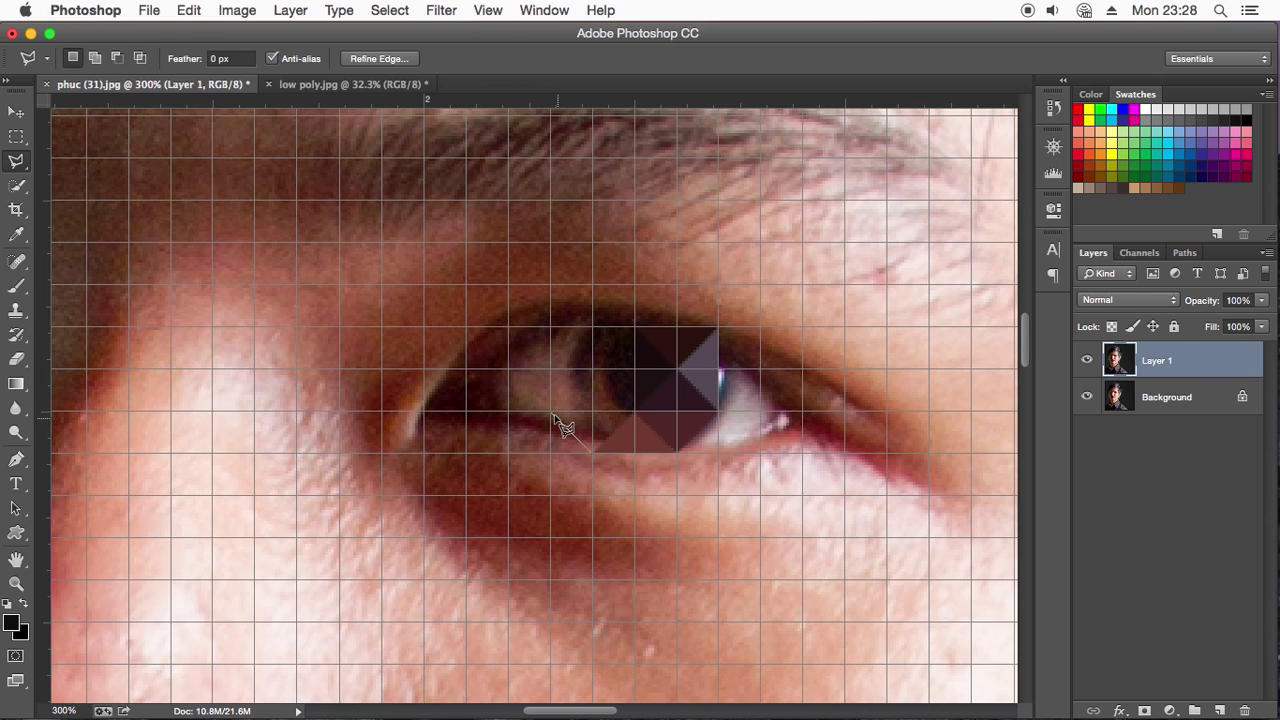
{"action": "left_click", "coordinate": [508, 412]}
{"action": "left_click", "coordinate": [632, 411]}
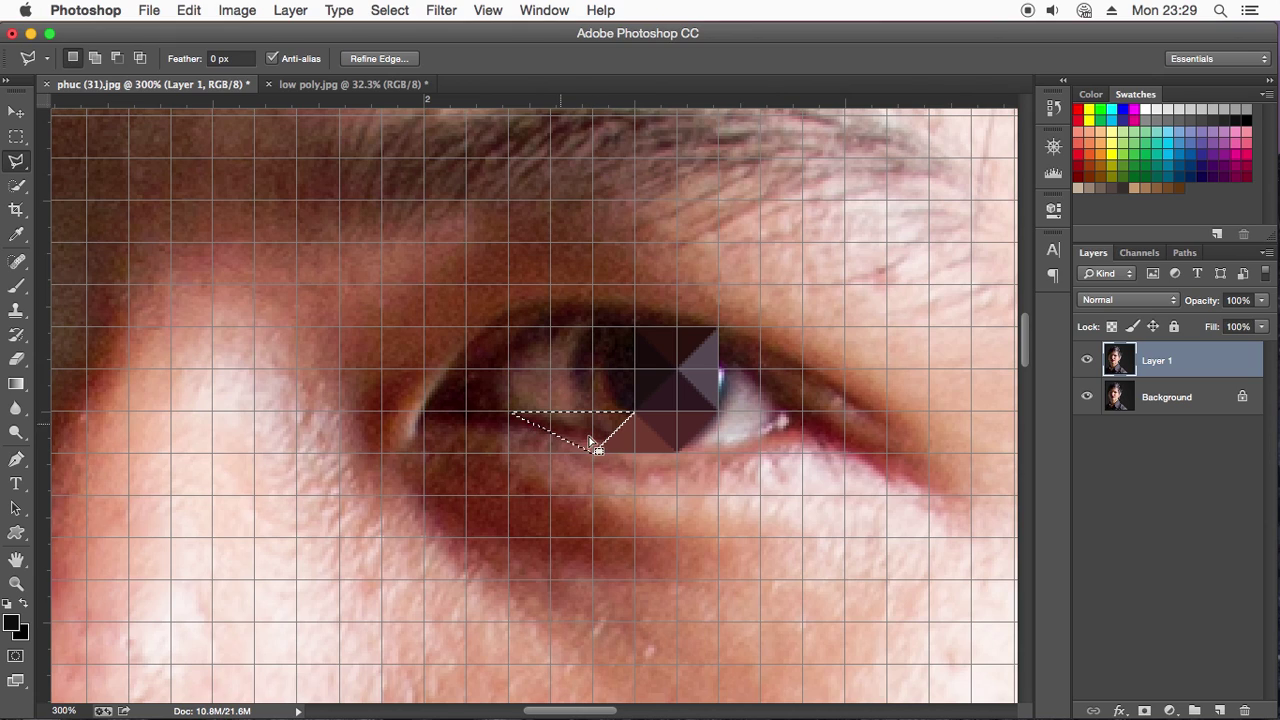
{"action": "left_click", "coordinate": [593, 447]}
{"action": "key", "text": "super+f"}
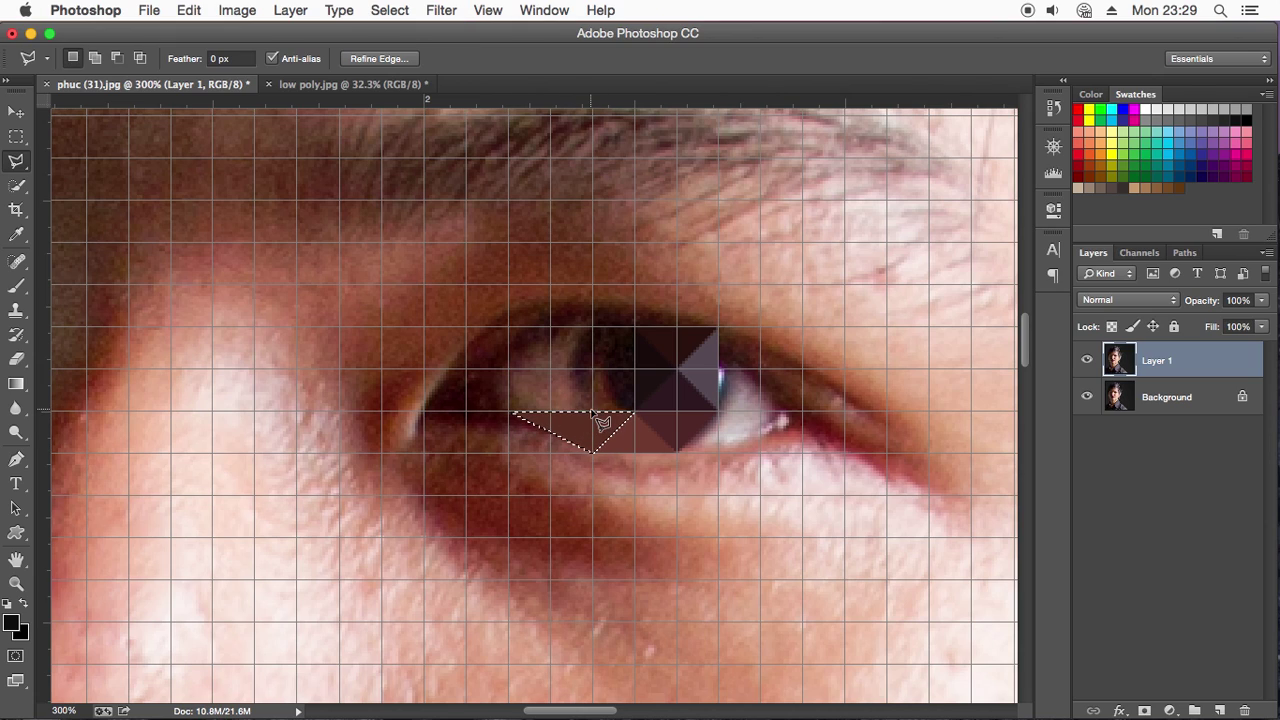
{"action": "key", "text": "super+d"}
Step: Outline new triangles beside the pupil at the iris's left edge
{"action": "left_click", "coordinate": [593, 375]}
{"action": "left_click", "coordinate": [629, 410]}
{"action": "left_click", "coordinate": [597, 411]}
{"action": "left_click", "coordinate": [593, 375]}
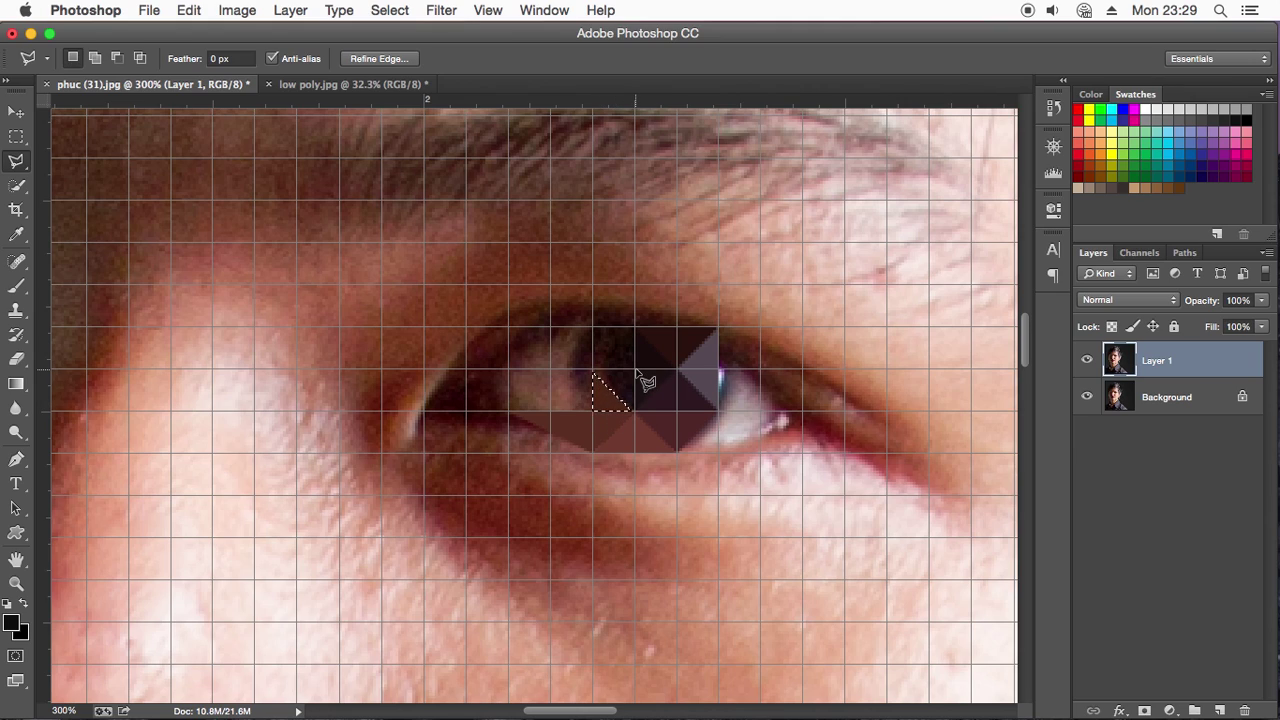
{"action": "left_click", "coordinate": [634, 327]}
{"action": "left_click", "coordinate": [593, 370]}
Step: Flatten two more iris triangles beside the pupil to their average colours
{"action": "left_click", "coordinate": [632, 409]}
{"action": "left_click", "coordinate": [635, 328]}
{"action": "left_click", "coordinate": [600, 391]}
{"action": "left_click", "coordinate": [631, 331]}
{"action": "key", "text": "ctrl+f"}
{"action": "key", "text": "ctrl+d"}
{"action": "left_click", "coordinate": [633, 329]}
{"action": "left_click", "coordinate": [594, 367]}
{"action": "left_click", "coordinate": [598, 330]}
{"action": "key", "text": "ctrl+f"}
{"action": "key", "text": "ctrl+d"}
Step: Average-fill triangles across the left and lower-left of the iris
{"action": "left_click", "coordinate": [551, 367]}
{"action": "left_click", "coordinate": [592, 328]}
{"action": "left_click", "coordinate": [592, 410]}
{"action": "left_click", "coordinate": [555, 369]}
{"action": "key", "text": "ctrl+f"}
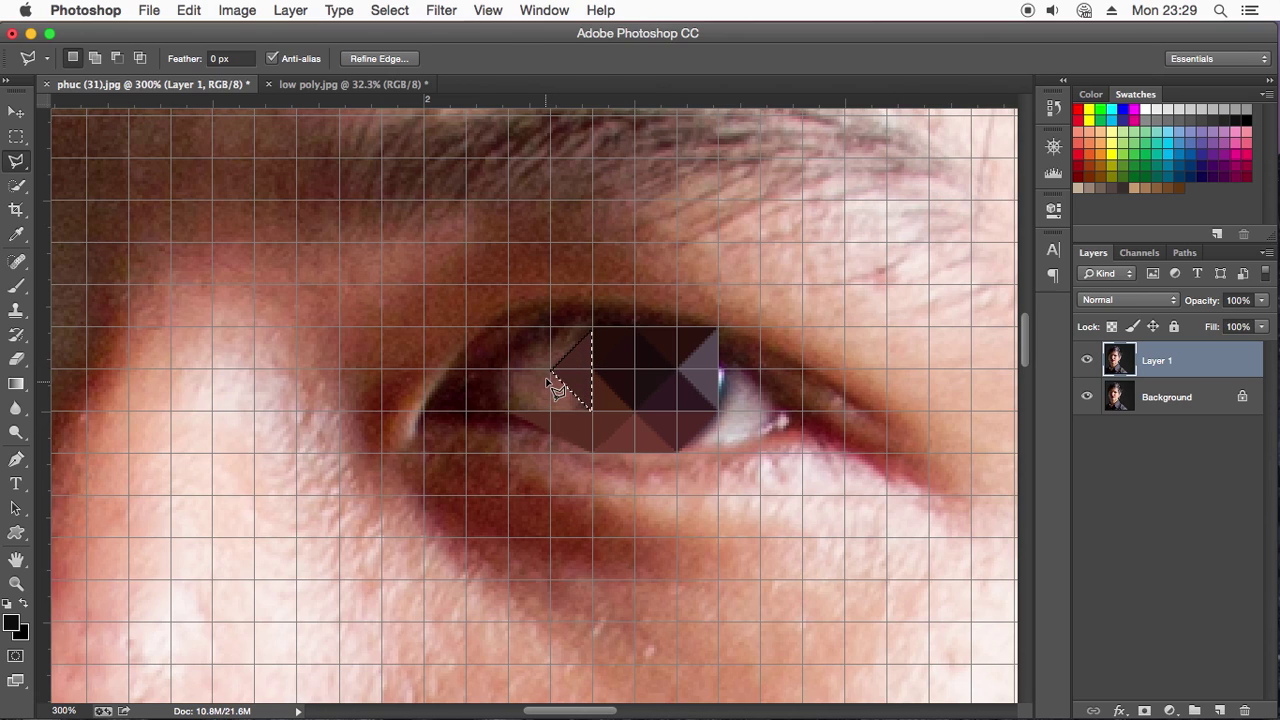
{"action": "key", "text": "ctrl+d"}
{"action": "left_click", "coordinate": [551, 369]}
{"action": "left_click", "coordinate": [508, 410]}
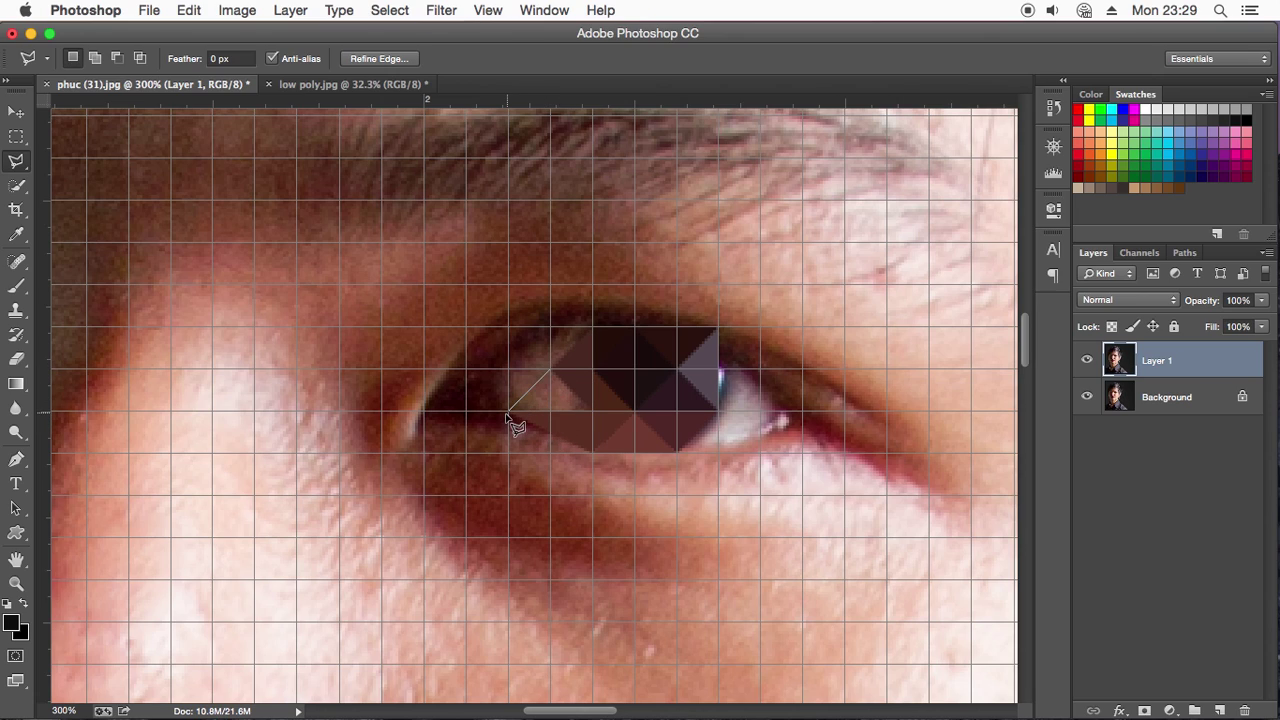
{"action": "left_click", "coordinate": [590, 410]}
{"action": "left_click", "coordinate": [551, 372]}
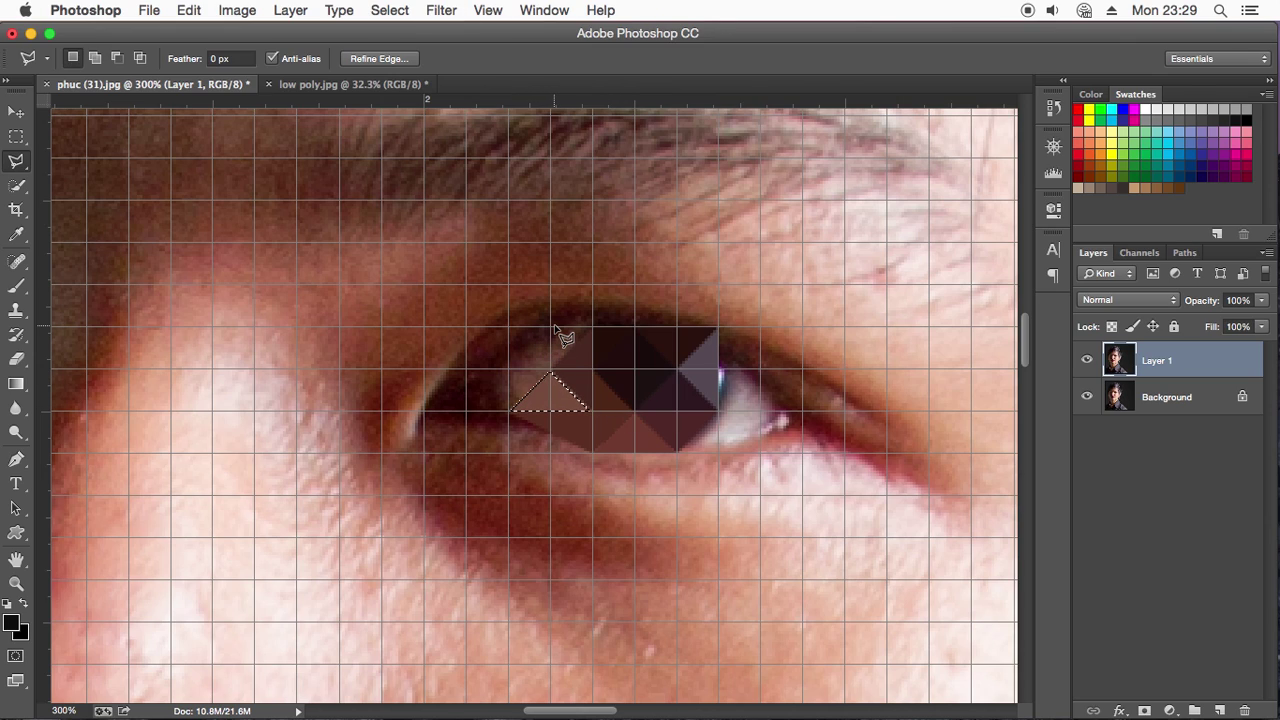
{"action": "key", "text": "ctrl+f"}
{"action": "key", "text": "ctrl+d"}
Step: Average-fill a triangle above the left side of the iris
{"action": "left_click", "coordinate": [551, 328]}
{"action": "left_click", "coordinate": [551, 368]}
{"action": "double_click", "coordinate": [590, 328]}
{"action": "key", "text": "ctrl+f"}
Step: Flatten a diamond right of the dark pupil and the triangle below it
{"action": "left_click", "coordinate": [718, 327]}
{"action": "left_click", "coordinate": [760, 368]}
{"action": "left_click", "coordinate": [718, 410]}
{"action": "left_click", "coordinate": [720, 330]}
{"action": "key", "text": "super+f"}
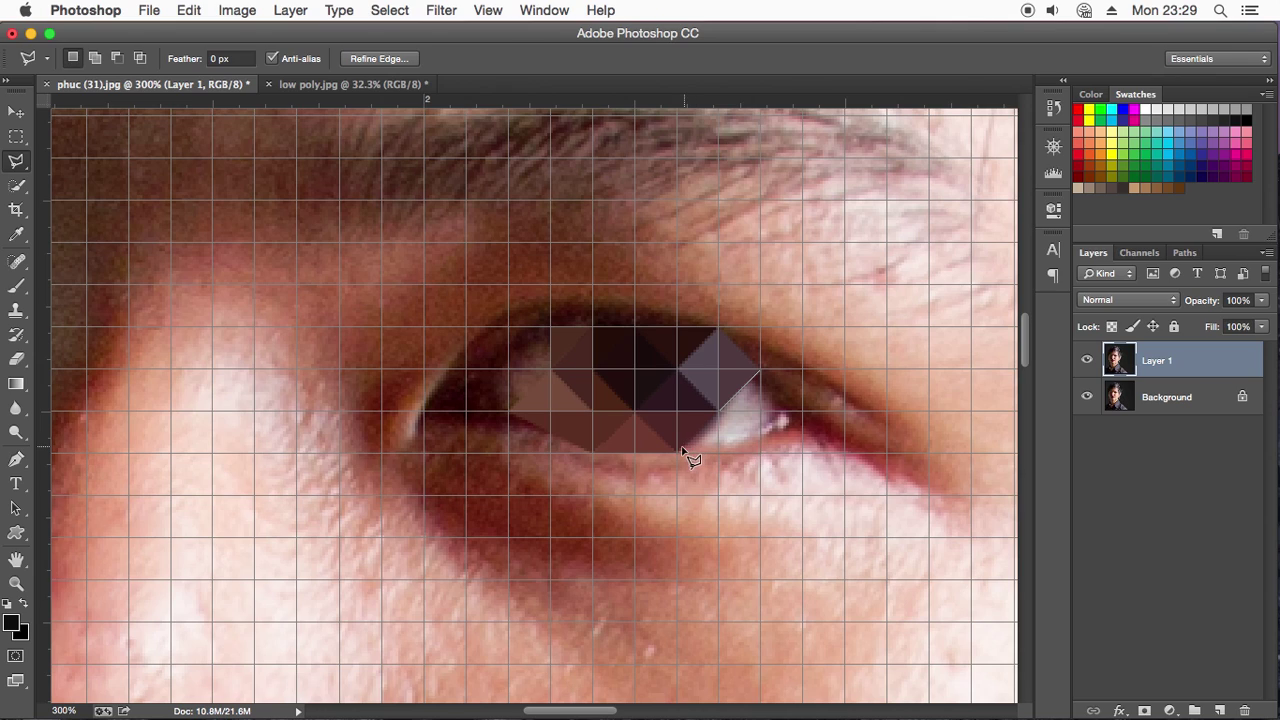
{"action": "left_click", "coordinate": [682, 453]}
{"action": "left_click", "coordinate": [760, 374]}
{"action": "left_click", "coordinate": [760, 453]}
{"action": "left_click", "coordinate": [682, 453]}
{"action": "key", "text": "super+f"}
Step: Average-fill two triangles reaching toward the eye's outer corner, then deselect
{"action": "left_click", "coordinate": [718, 327]}
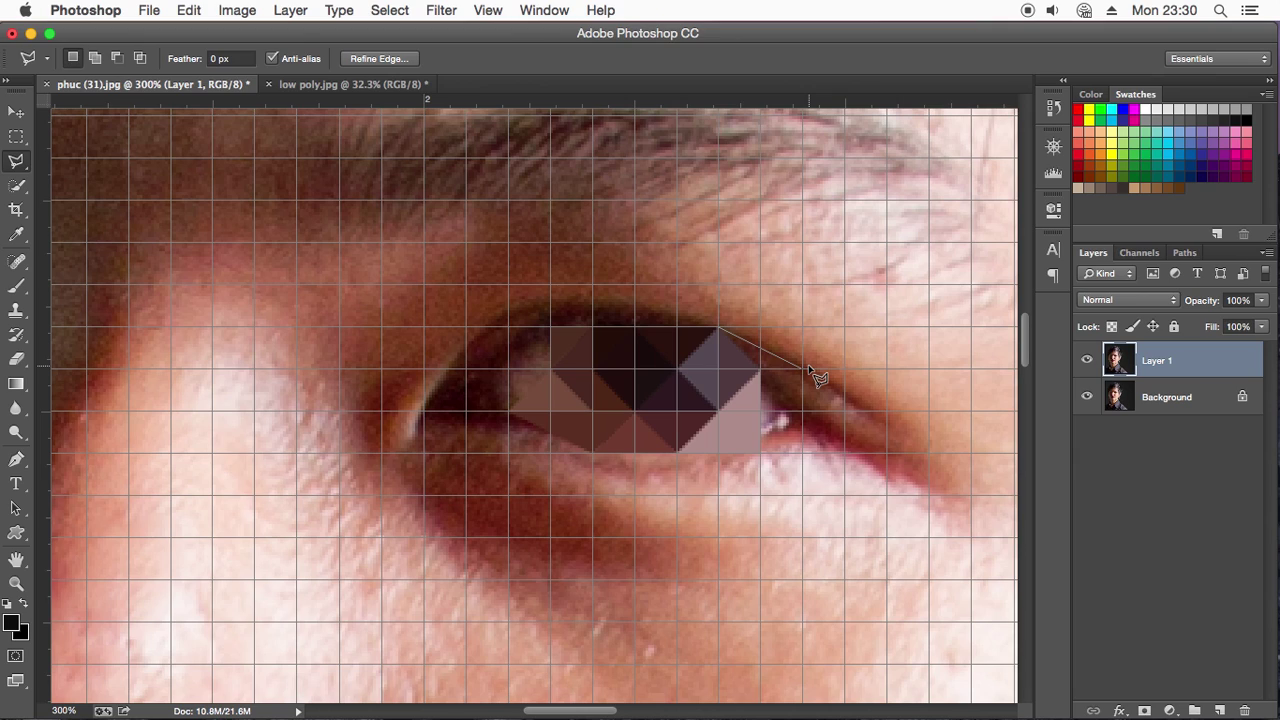
{"action": "left_click", "coordinate": [806, 367]}
{"action": "left_click", "coordinate": [757, 372]}
{"action": "left_click", "coordinate": [720, 329]}
{"action": "key", "text": "super+f"}
{"action": "left_click", "coordinate": [760, 370]}
{"action": "left_click", "coordinate": [841, 451]}
{"action": "left_click", "coordinate": [845, 370]}
{"action": "left_click", "coordinate": [761, 371]}
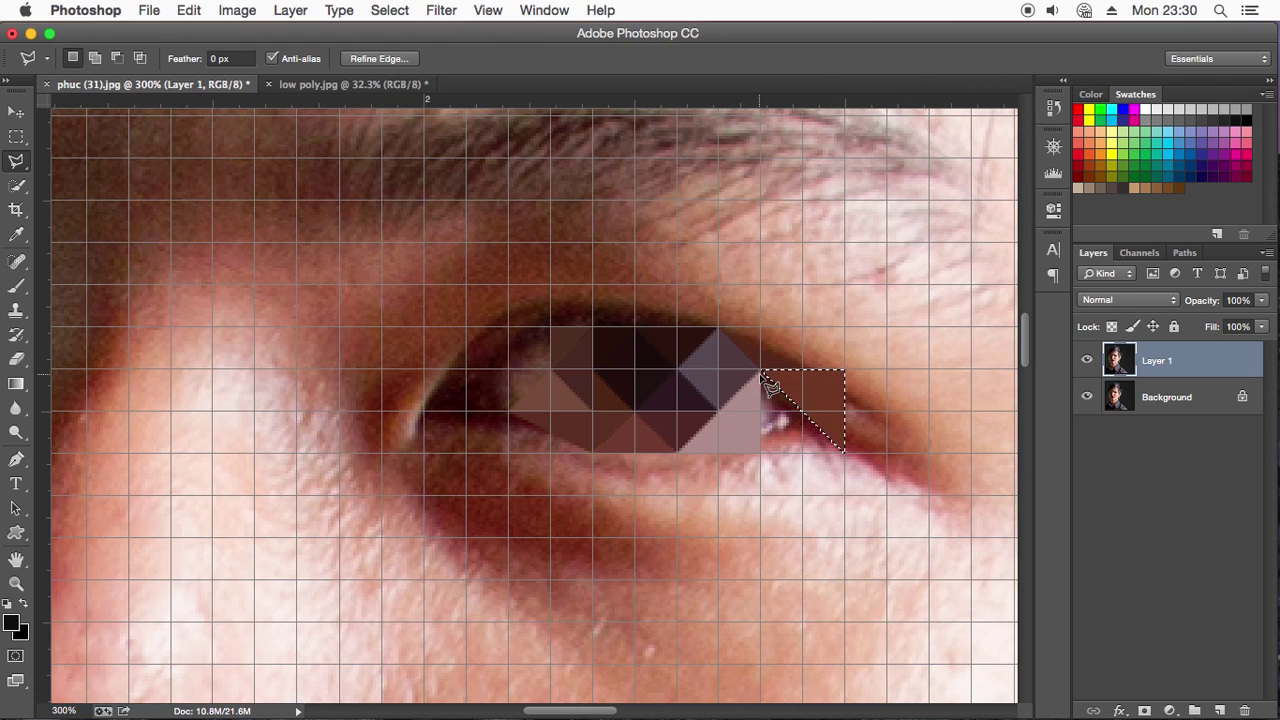
{"action": "key", "text": "super+f"}
{"action": "key", "text": "super+d"}
{"action": "key", "text": "z"}
{"action": "left_click_drag", "start_coordinate": [751, 371], "coordinate": [654, 458]}
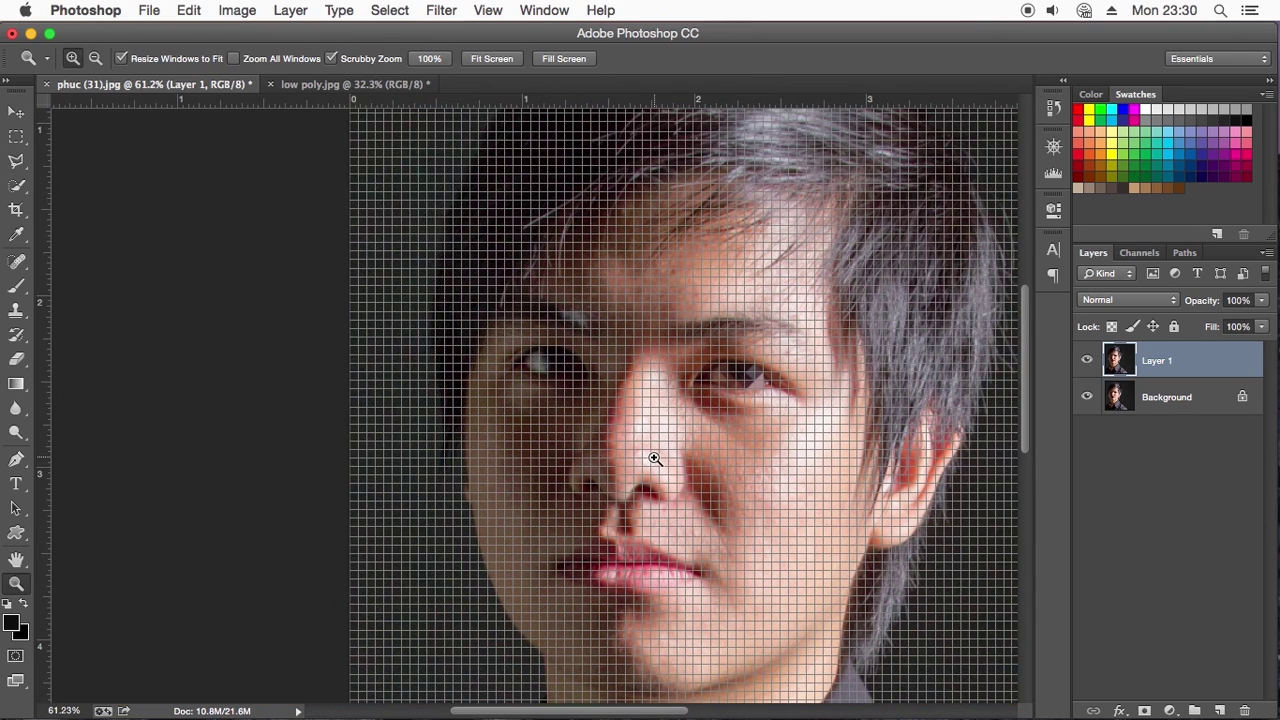
{"action": "key", "text": "super+apostrophe"}
{"action": "key", "text": "super+apostrophe"}
{"action": "key", "text": "super+apostrophe"}
{"action": "key", "text": "super+apostrophe"}
{"action": "key", "text": "super+apostrophe"}
{"action": "key", "text": "super+apostrophe"}
{"action": "key", "text": "super+apostrophe"}
{"action": "key", "text": "super+apostrophe"}
{"action": "key", "text": "super+apostrophe"}
{"action": "key", "text": "super+apostrophe"}
{"action": "key", "text": "super+apostrophe"}
{"action": "key", "text": "super+apostrophe"}
{"action": "key", "text": "super+apostrophe"}
{"action": "key", "text": "super+apostrophe"}
{"action": "left_click_drag", "start_coordinate": [743, 383], "coordinate": [676, 367]}
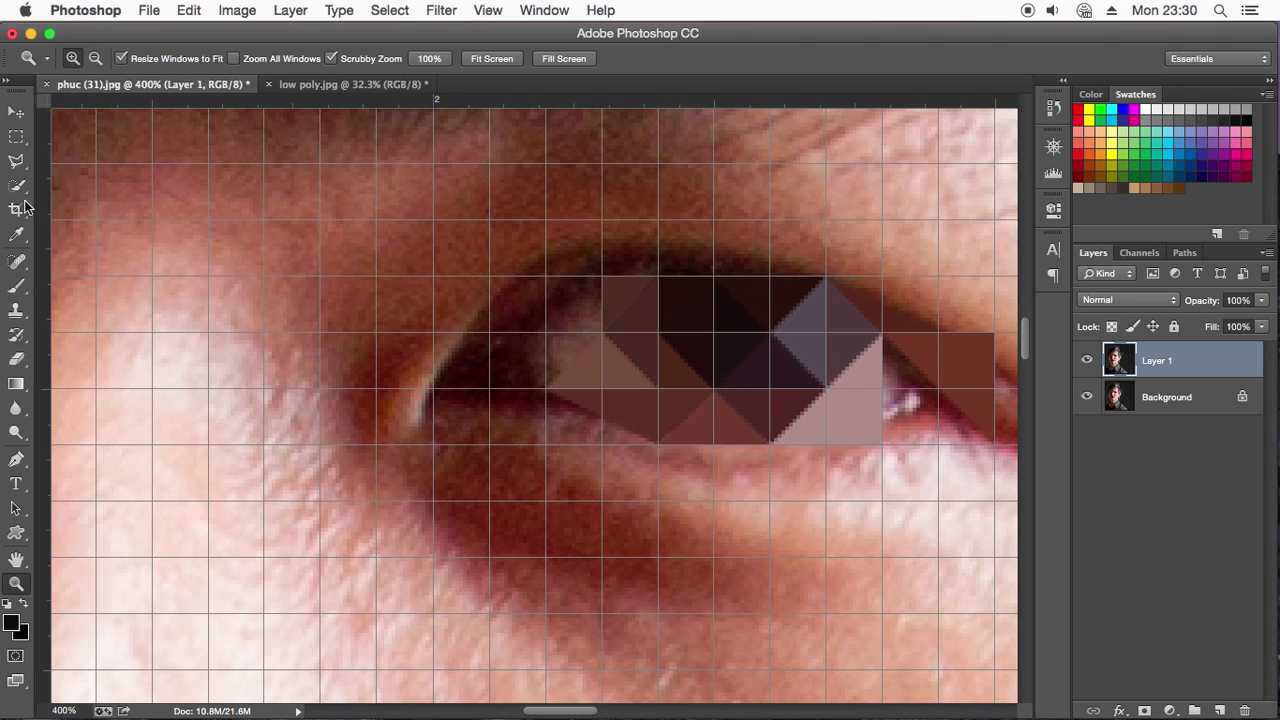
{"action": "left_click", "coordinate": [16, 161]}
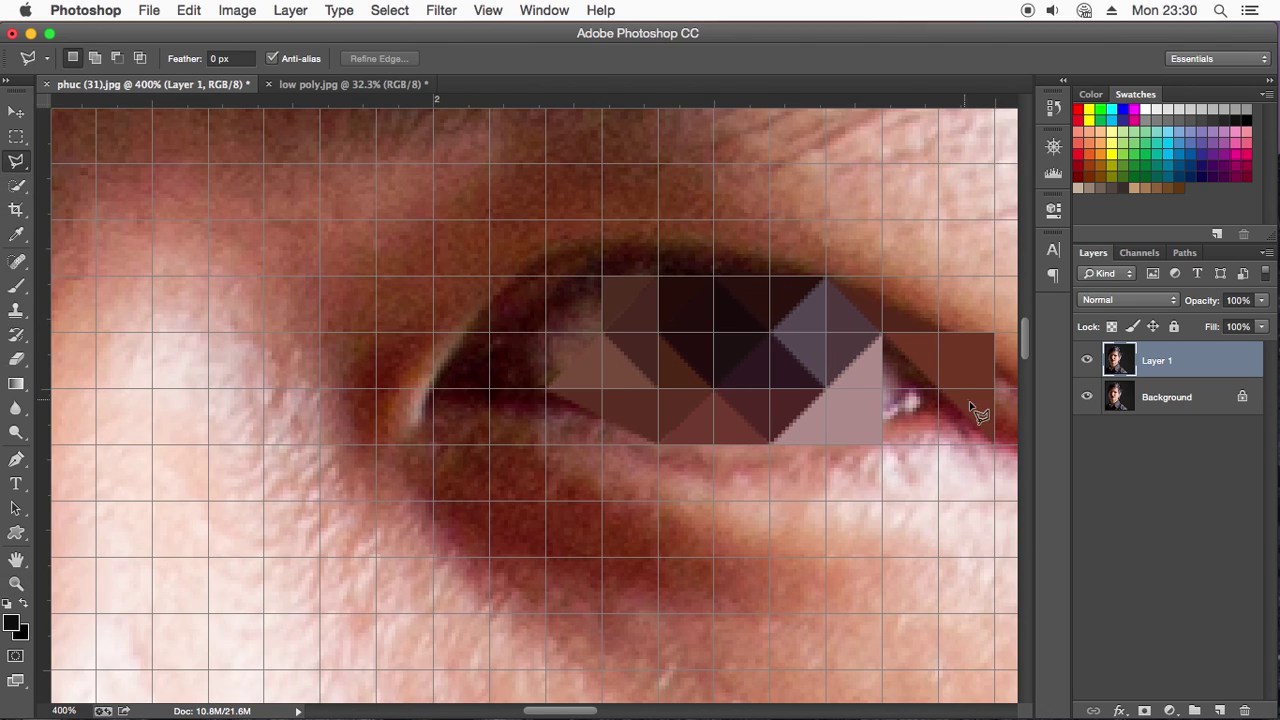
Step: Fill a tiny spot at the pupil's top with light grey #d0d0d0 as a catchlight
{"action": "left_click", "coordinate": [720, 325]}
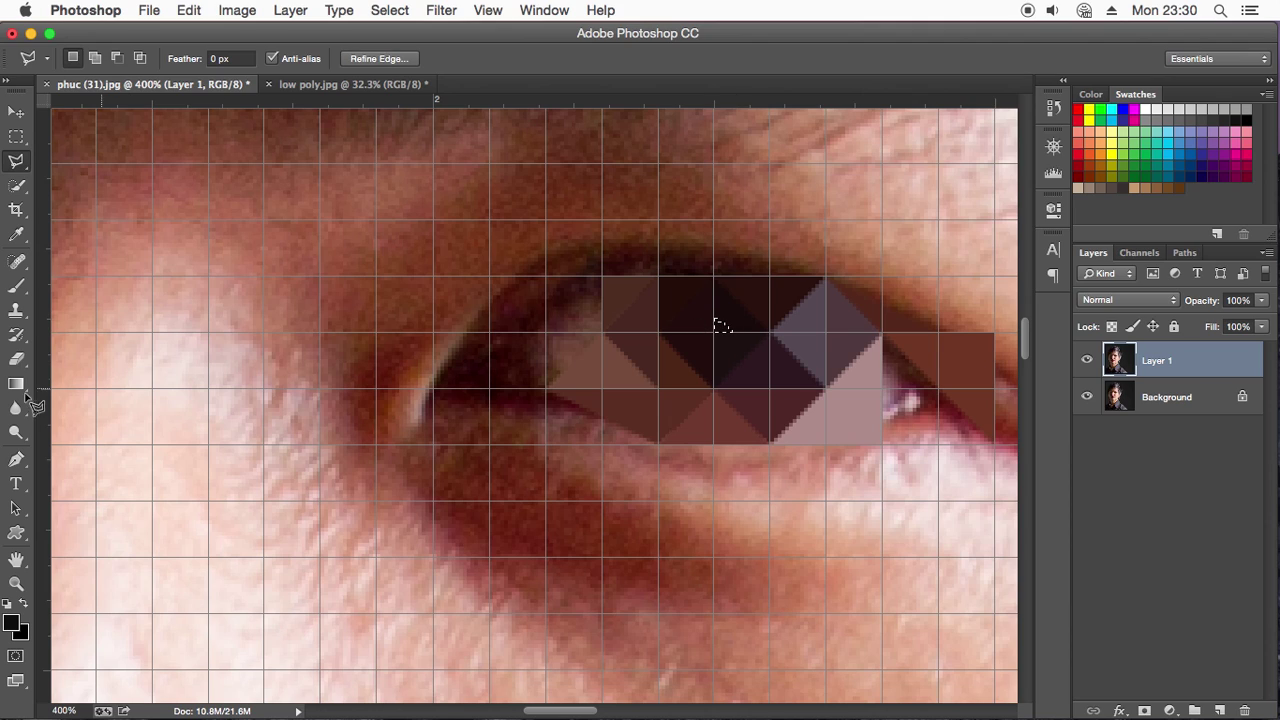
{"action": "left_click", "coordinate": [17, 360]}
{"action": "left_click", "coordinate": [100, 394]}
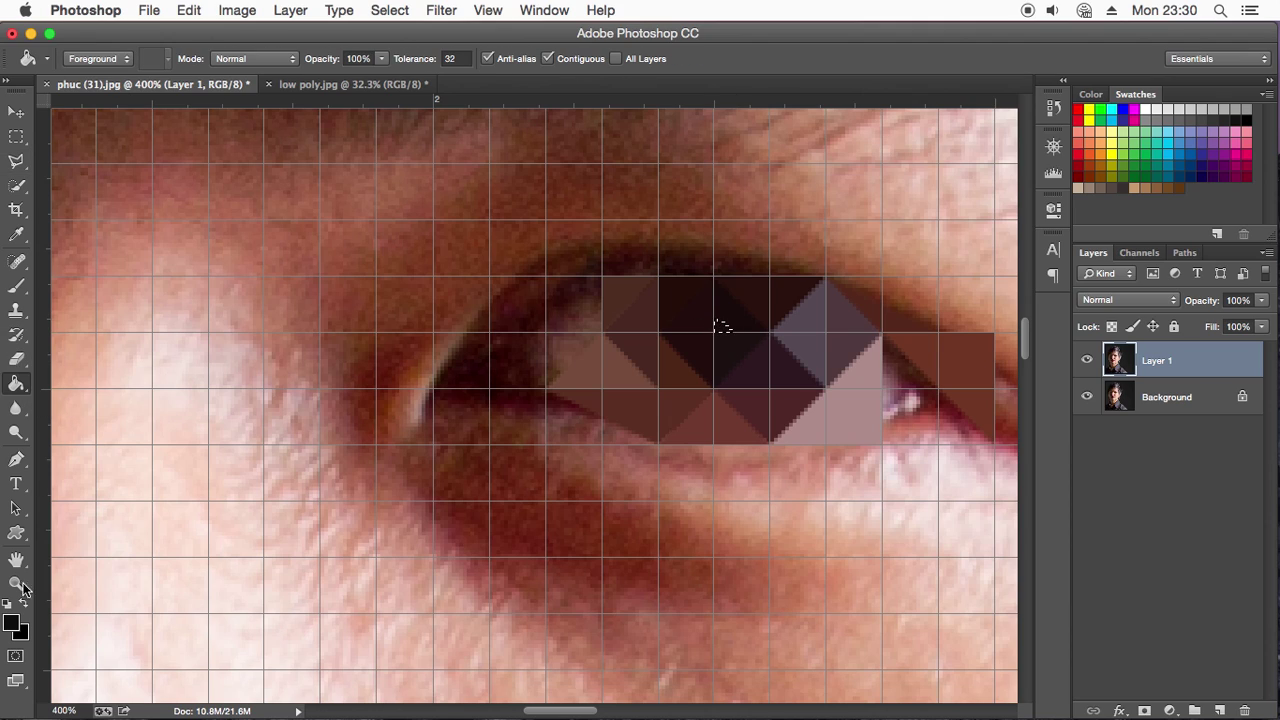
{"action": "left_click", "coordinate": [12, 625]}
{"action": "left_click", "coordinate": [352, 294]}
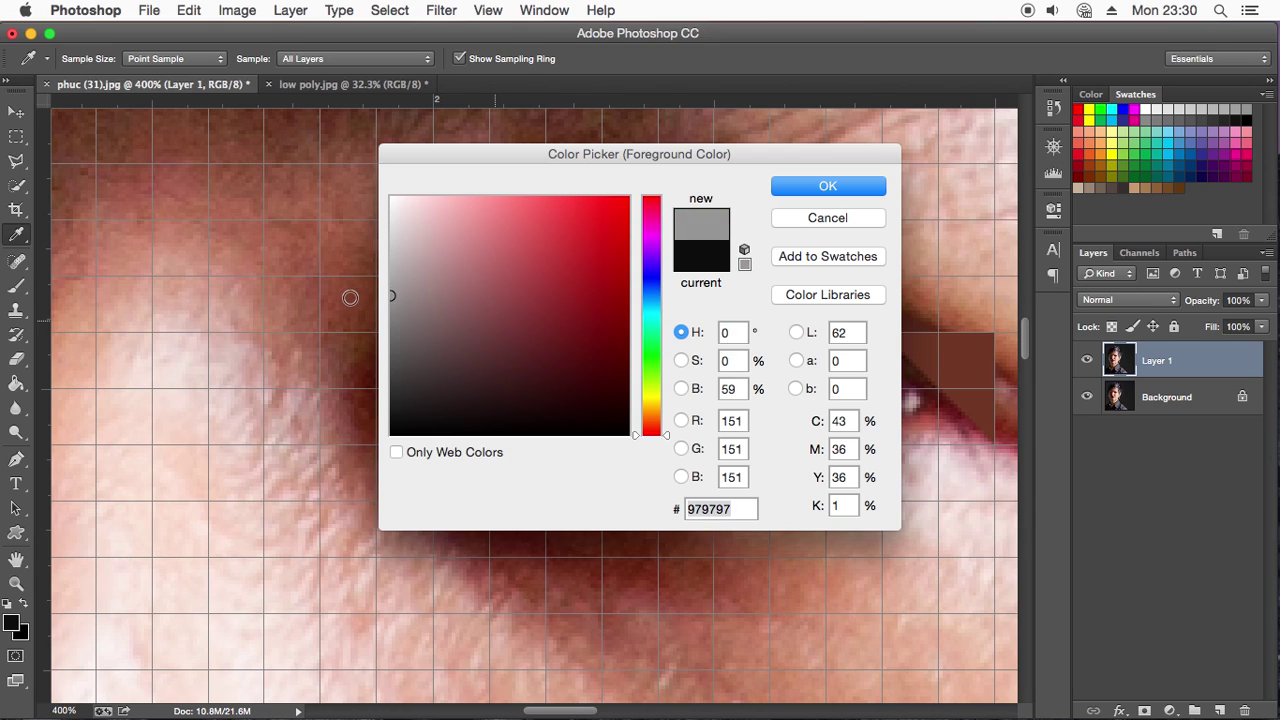
{"action": "left_click", "coordinate": [367, 241]}
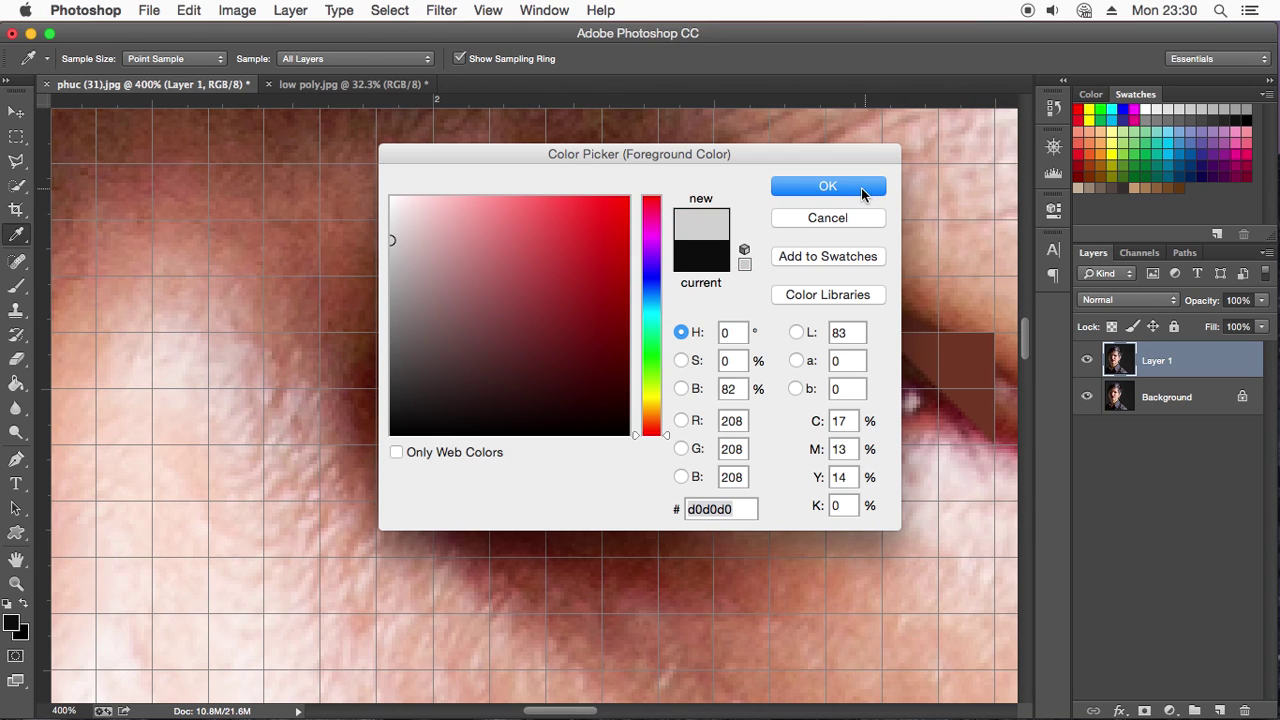
{"action": "left_click", "coordinate": [860, 188]}
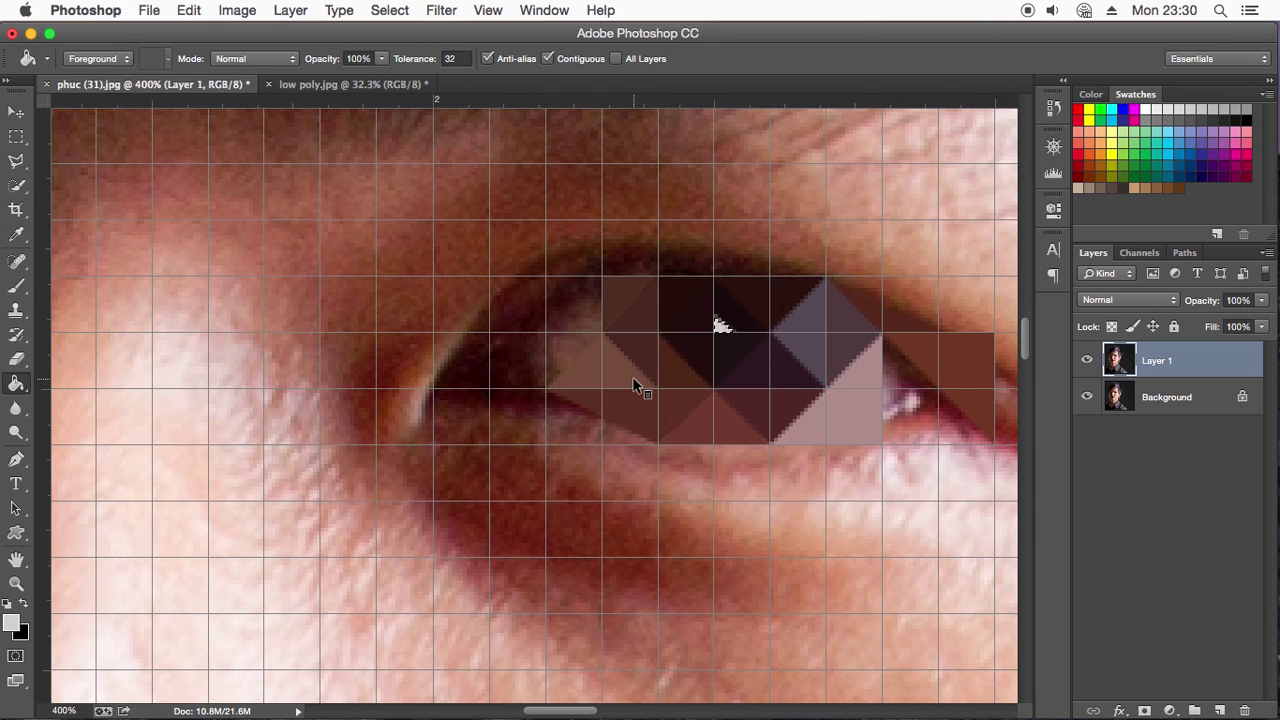
Step: Zoom in on the nose and outline a narrow triangle down the nose bridge
{"action": "key", "text": "z"}
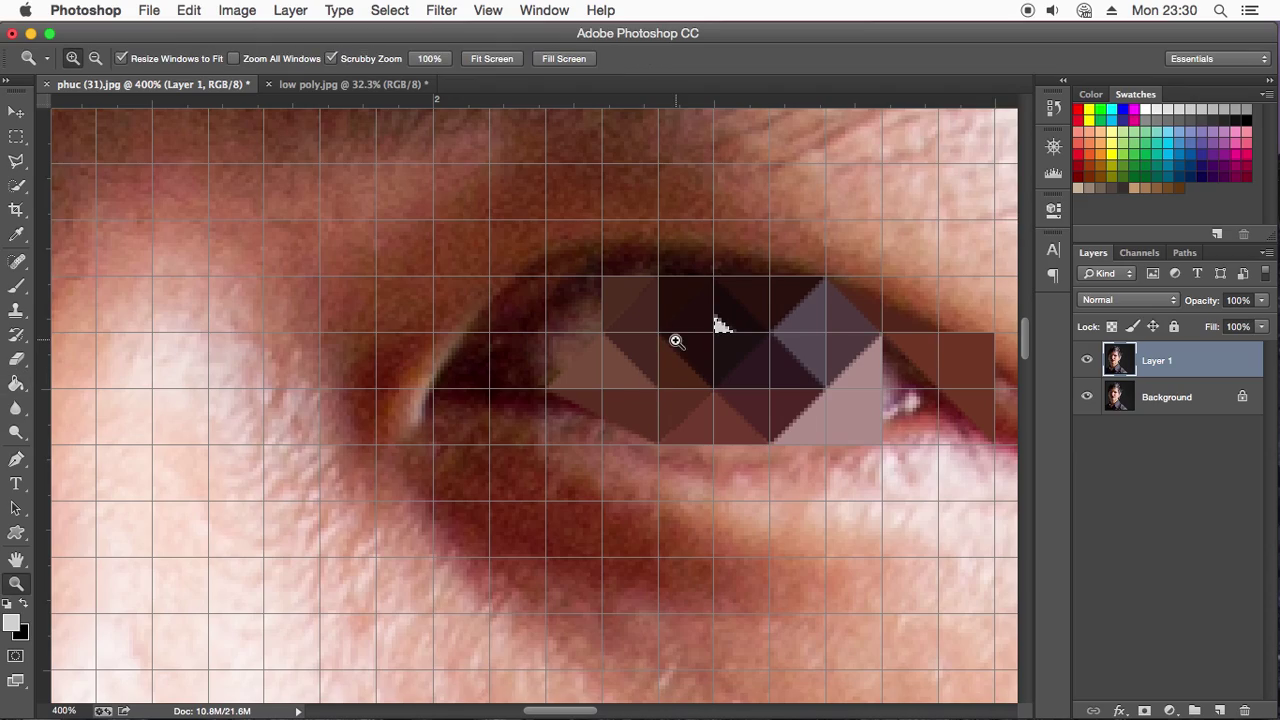
{"action": "mouse_move", "coordinate": [676, 341]}
{"action": "left_mouse_down"}
{"action": "mouse_move", "coordinate": [528, 432]}
{"action": "mouse_move", "coordinate": [547, 437]}
{"action": "left_mouse_up"}
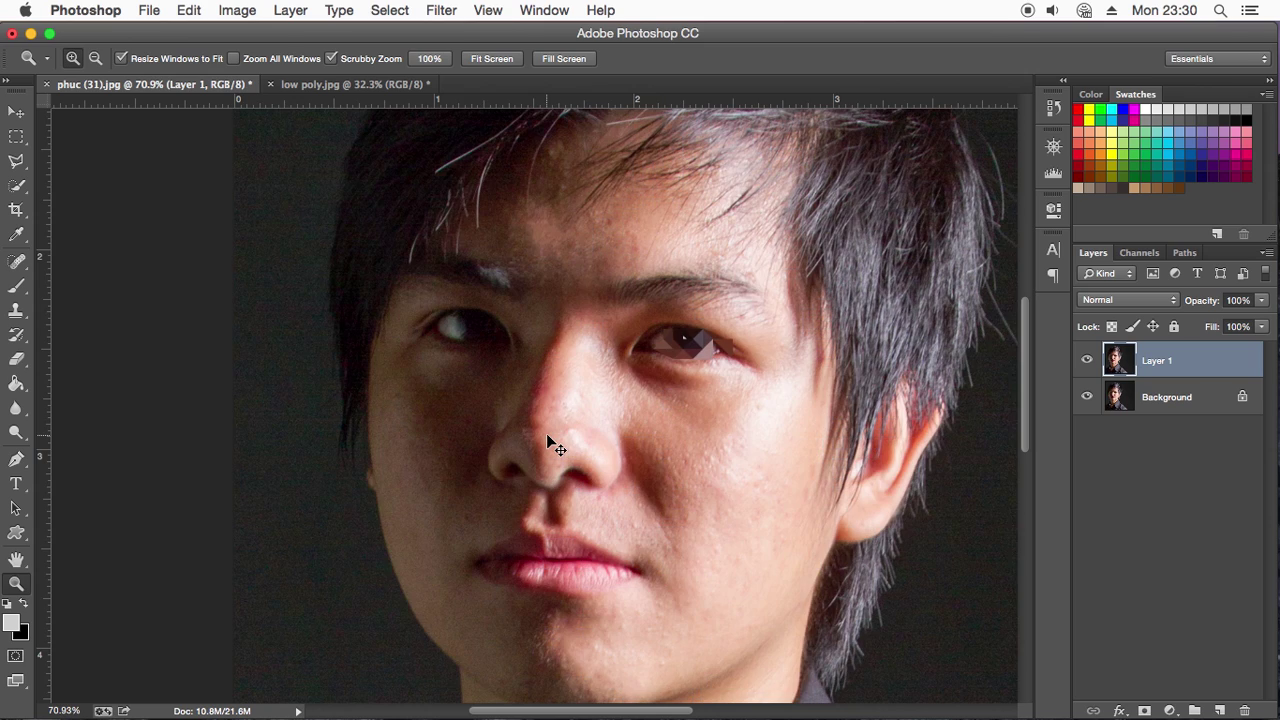
{"action": "mouse_move", "coordinate": [546, 433]}
{"action": "left_mouse_down"}
{"action": "mouse_move", "coordinate": [621, 379]}
{"action": "mouse_move", "coordinate": [484, 404]}
{"action": "left_mouse_up"}
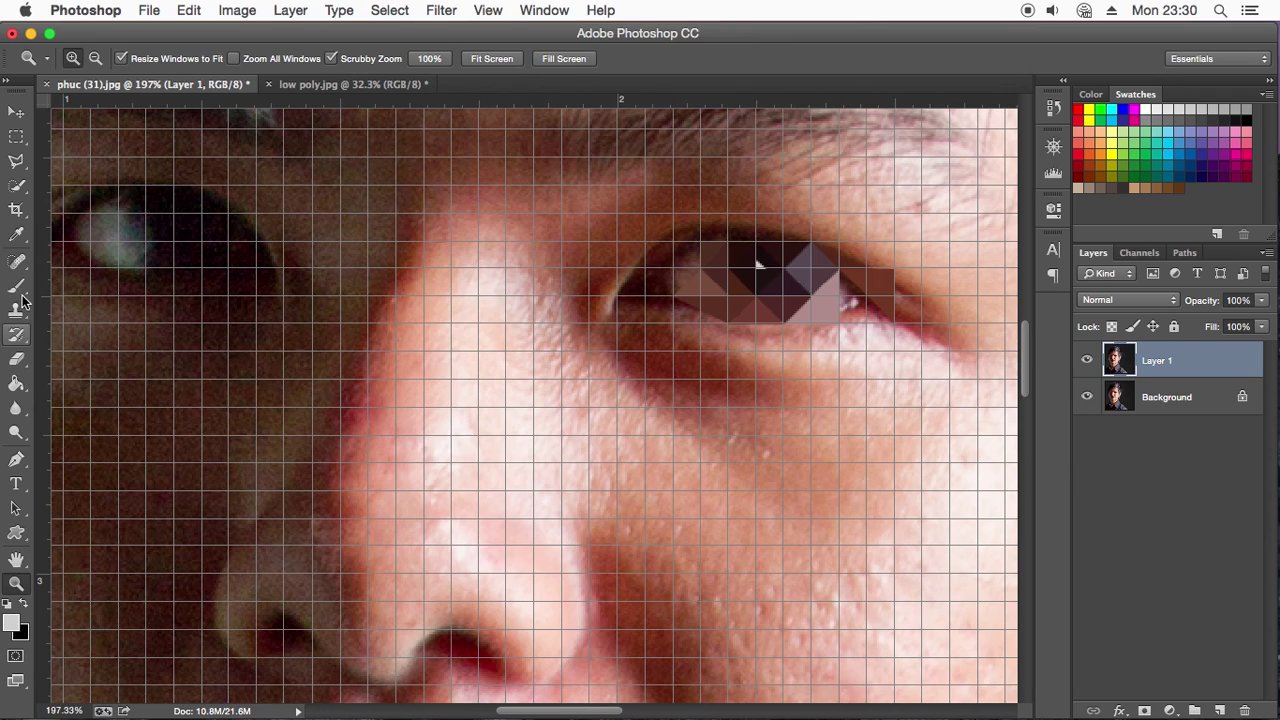
{"action": "left_click", "coordinate": [16, 160]}
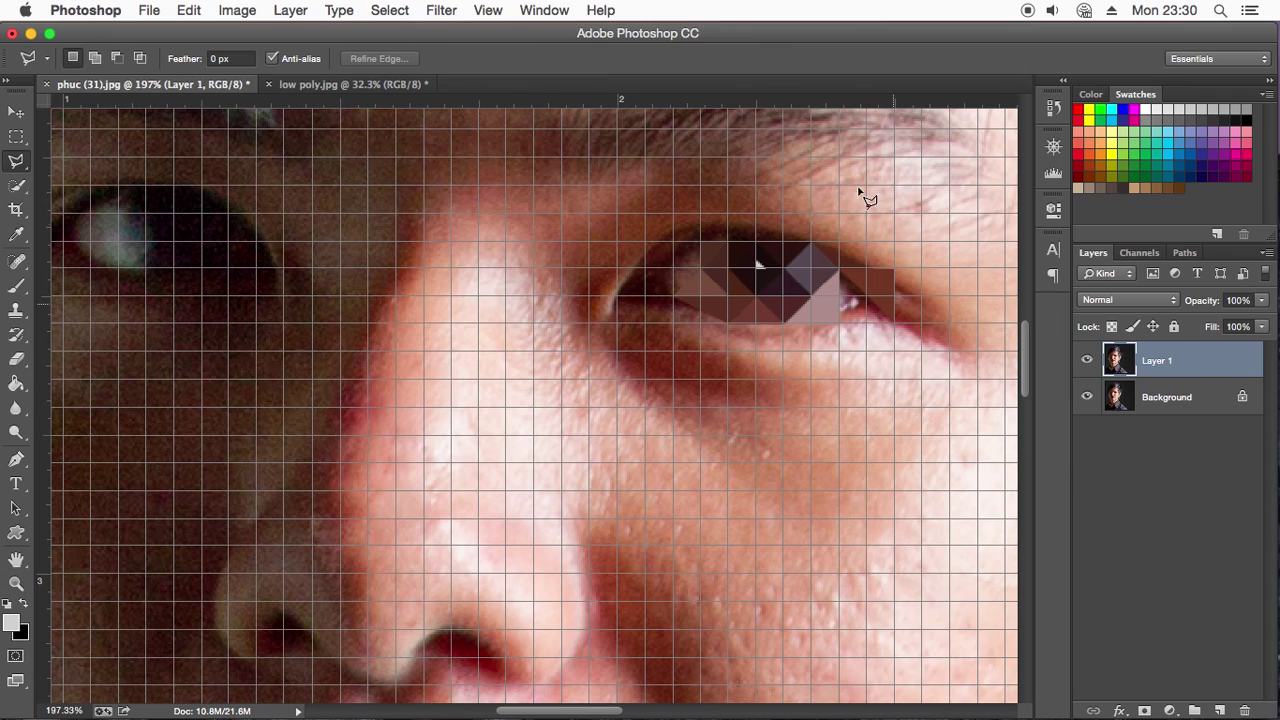
{"action": "left_click", "coordinate": [449, 217]}
{"action": "left_click", "coordinate": [397, 350]}
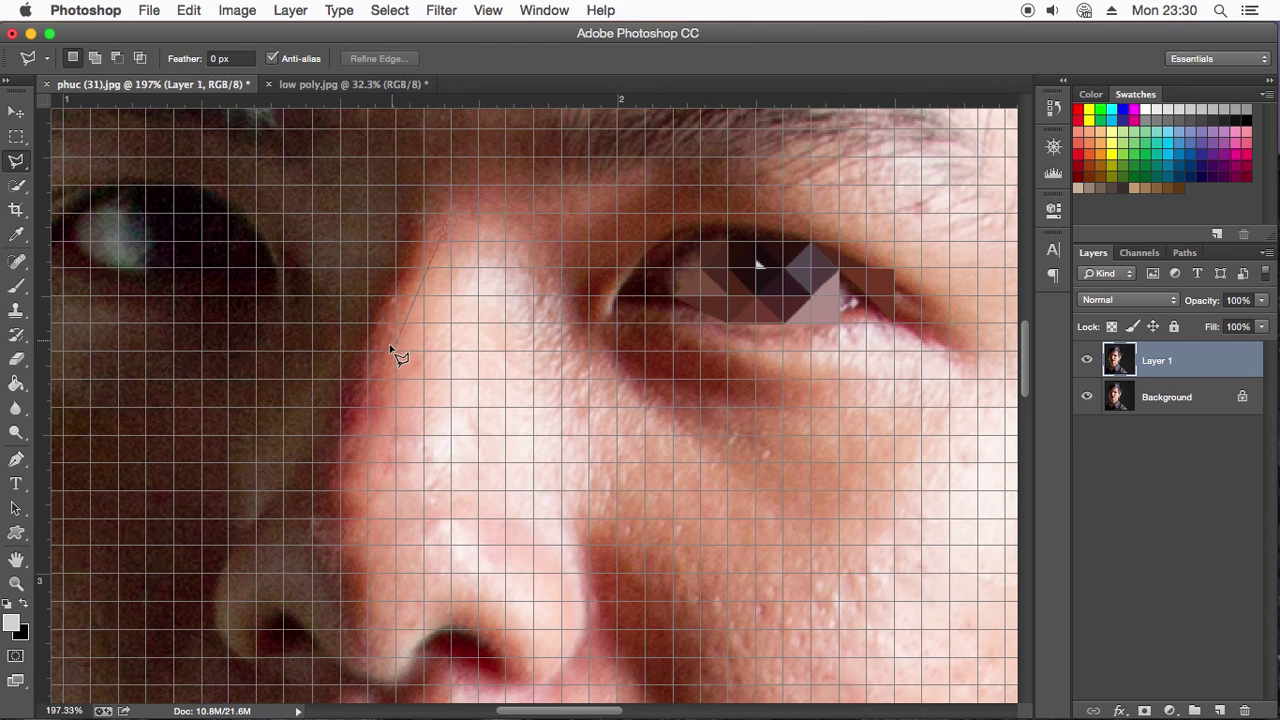
{"action": "left_click", "coordinate": [478, 434]}
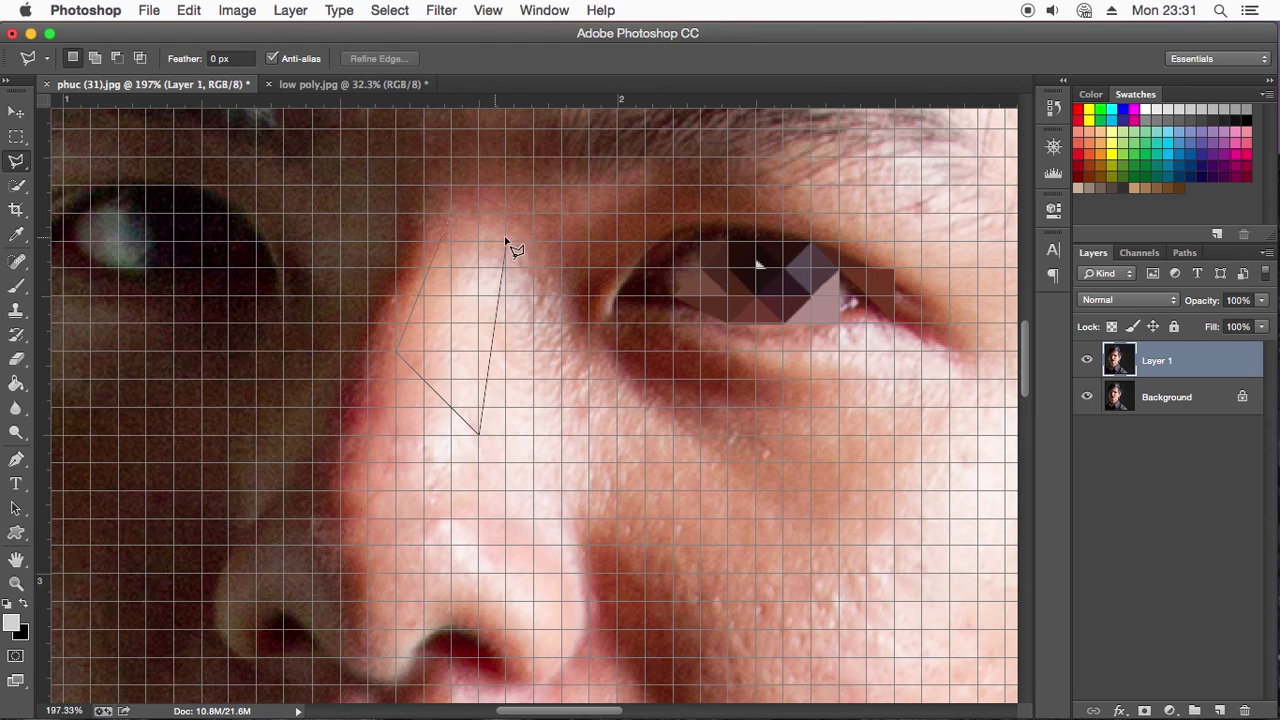
{"action": "left_click", "coordinate": [451, 219]}
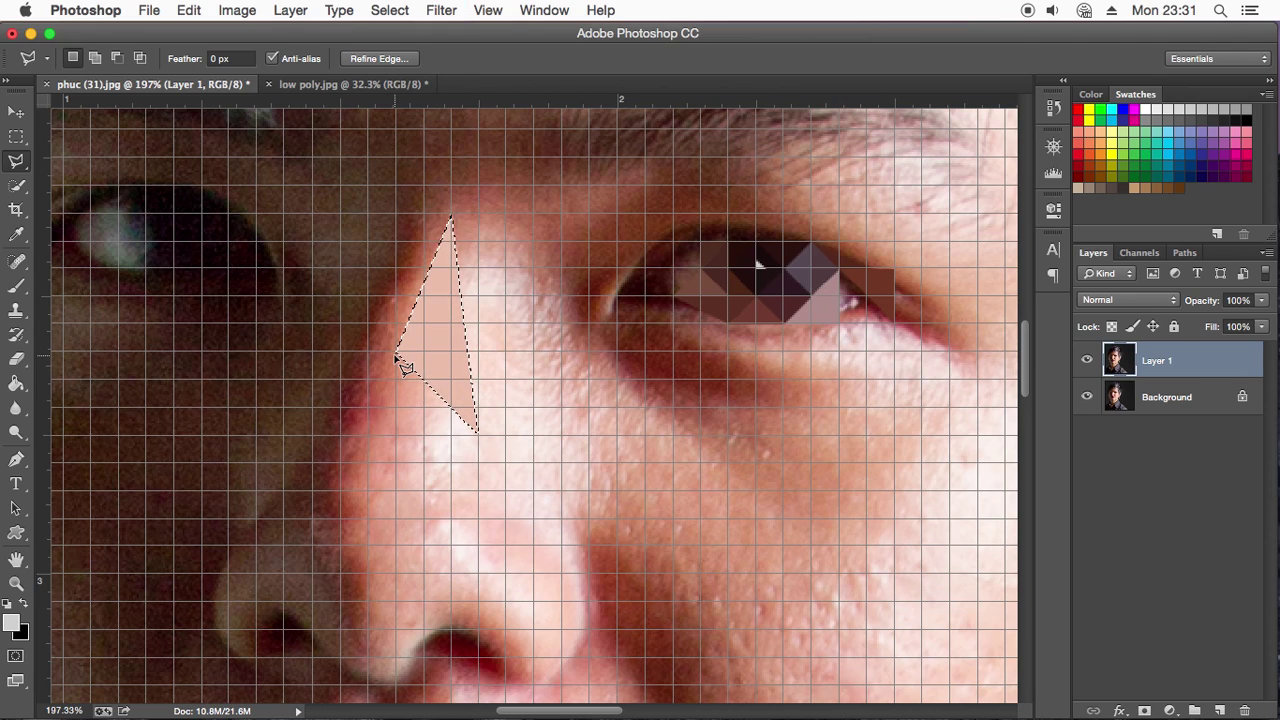
Step: Flatten two triangles on the lower-left of the nose to their average pink
{"action": "left_click", "coordinate": [398, 352]}
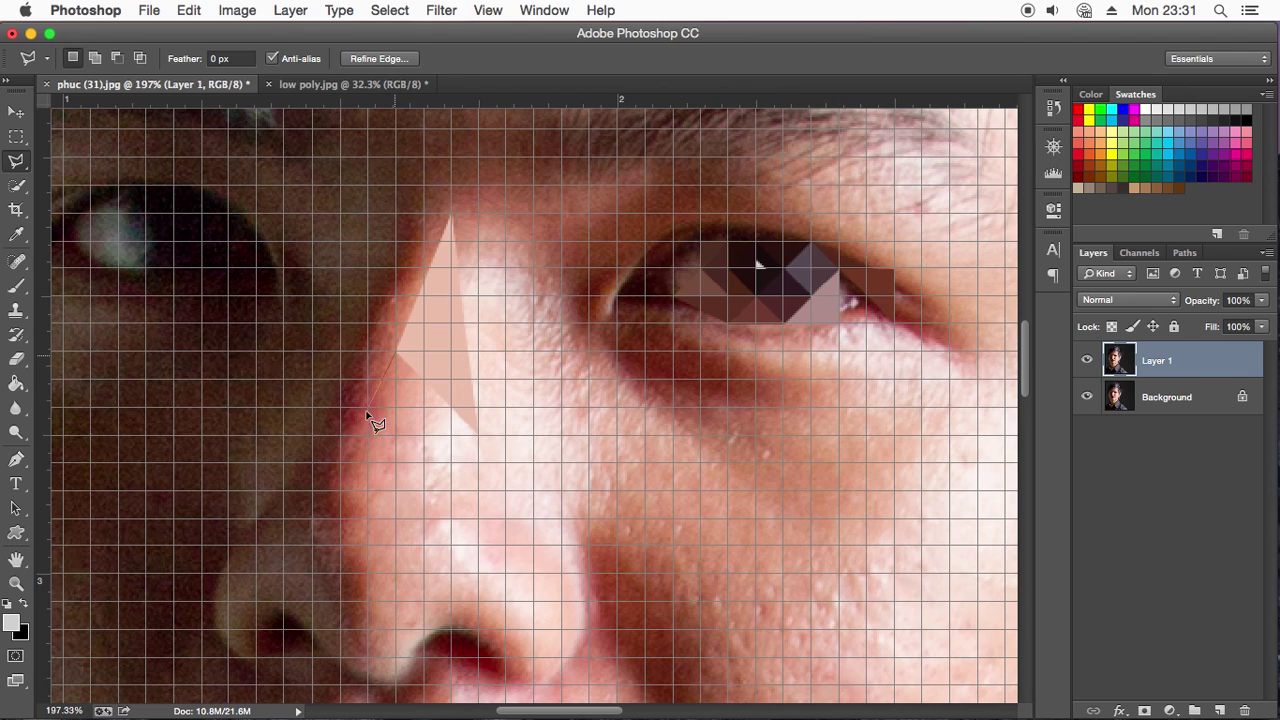
{"action": "left_click", "coordinate": [314, 490]}
{"action": "left_click", "coordinate": [423, 516]}
{"action": "left_click", "coordinate": [400, 356]}
{"action": "key", "text": "ctrl+f"}
{"action": "key", "text": "ctrl+d"}
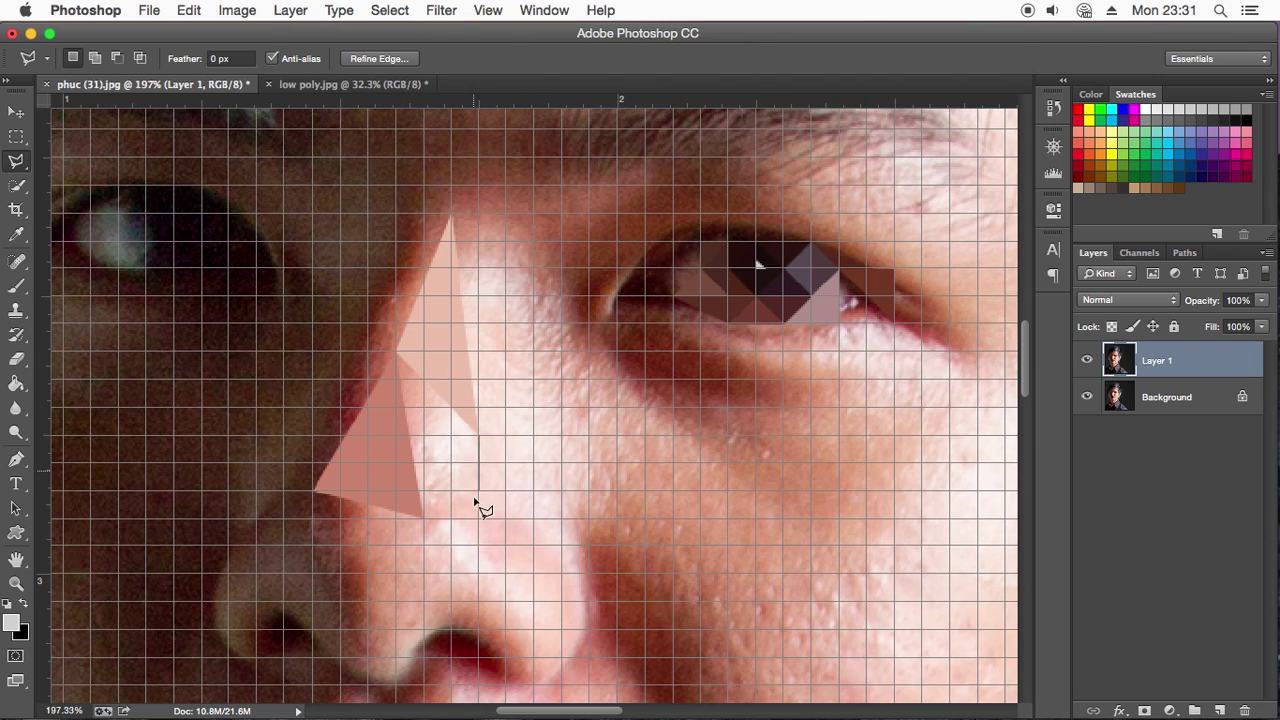
{"action": "left_click", "coordinate": [423, 516]}
{"action": "left_click", "coordinate": [397, 355]}
{"action": "left_click", "coordinate": [483, 440]}
{"action": "key", "text": "ctrl+f"}
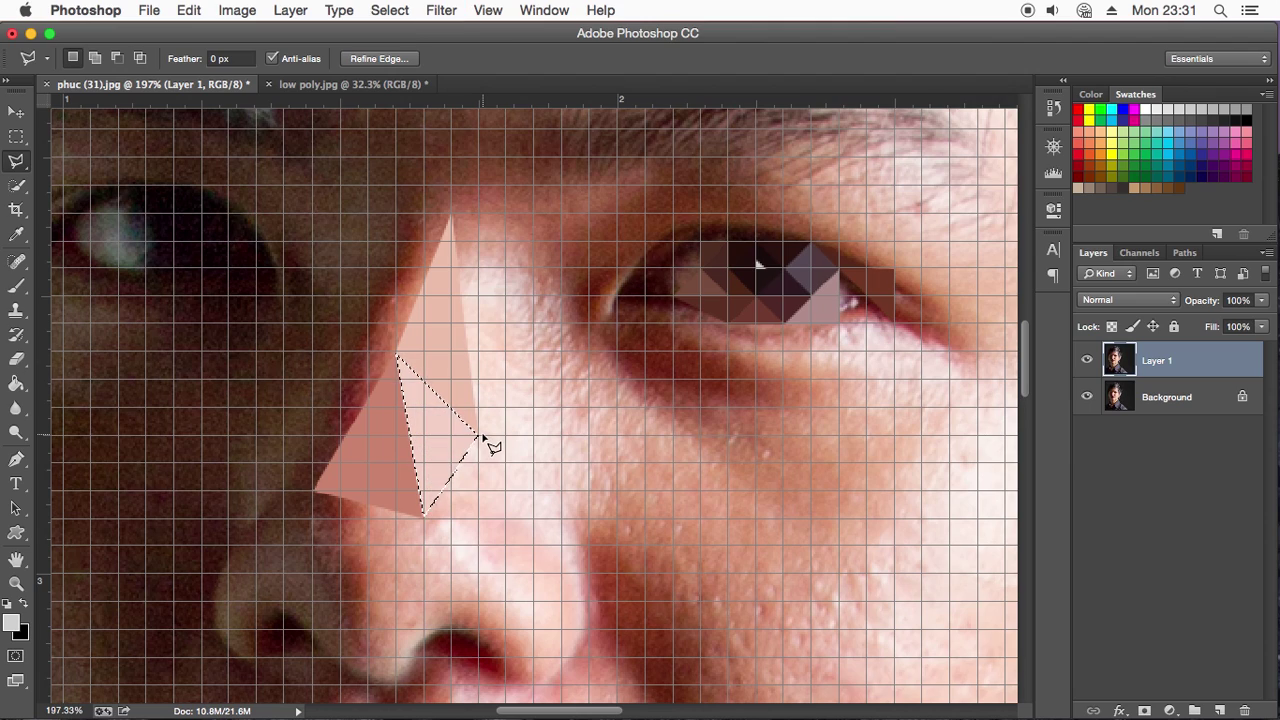
{"action": "key", "text": "ctrl+d"}
Step: Average-fill triangles on the nose's right side and upper-left bridge
{"action": "left_click", "coordinate": [480, 435]}
{"action": "left_click", "coordinate": [533, 353]}
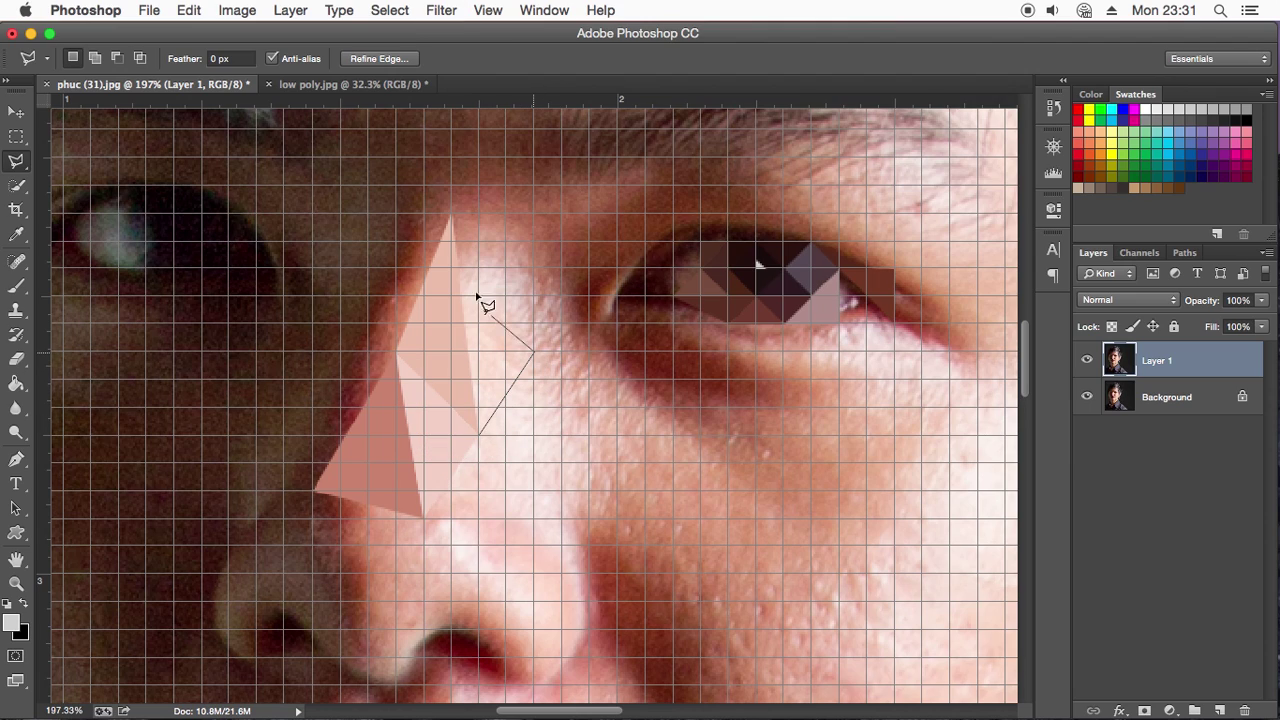
{"action": "left_click", "coordinate": [452, 214]}
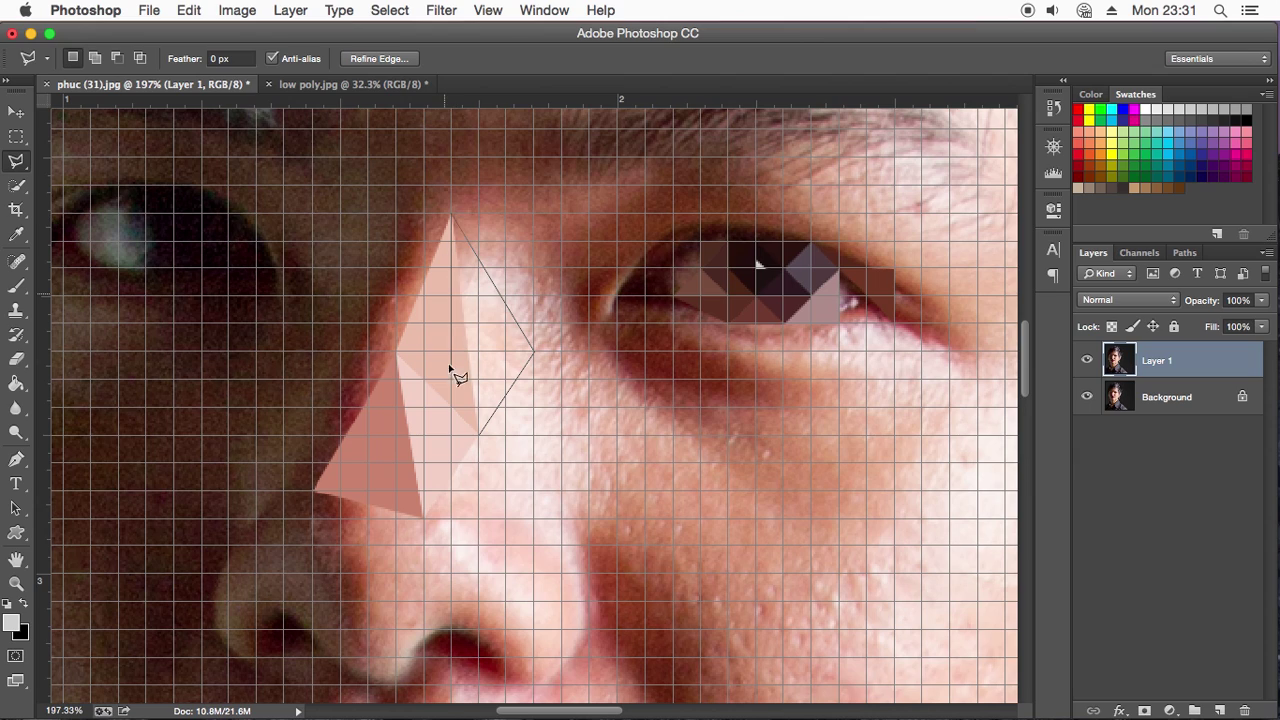
{"action": "left_click", "coordinate": [481, 436]}
{"action": "key", "text": "ctrl+f"}
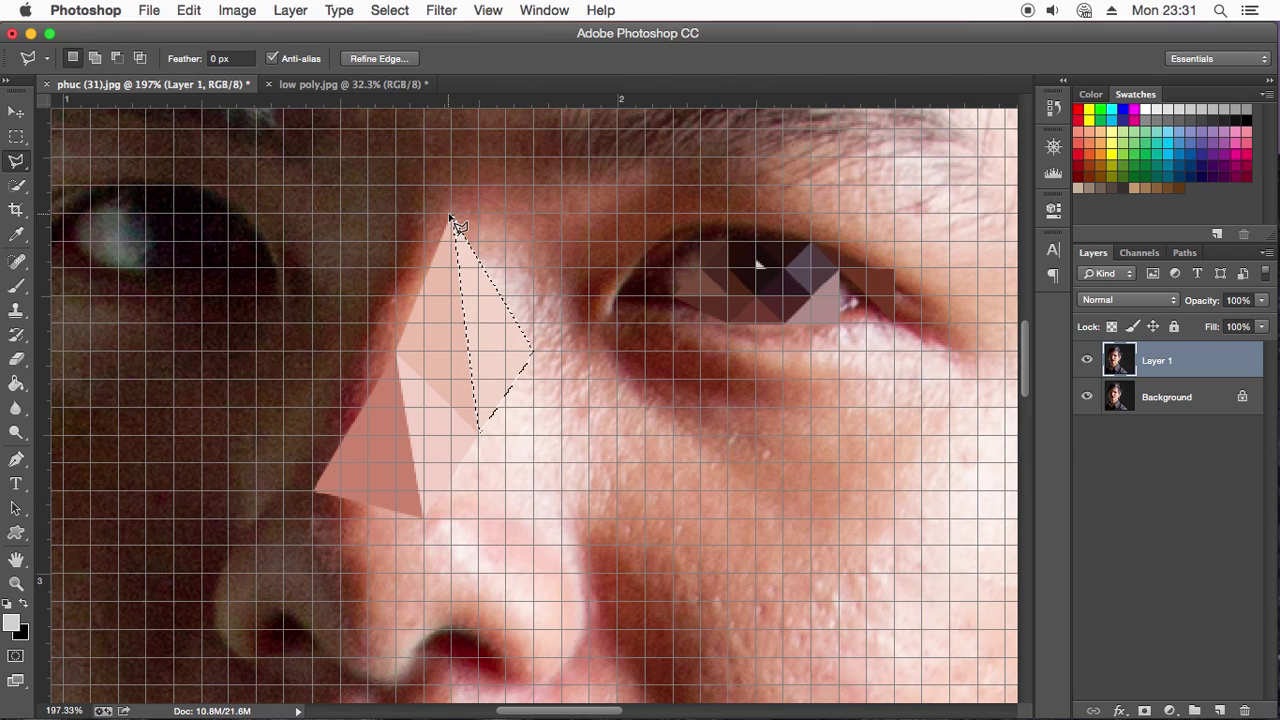
{"action": "left_click", "coordinate": [451, 215]}
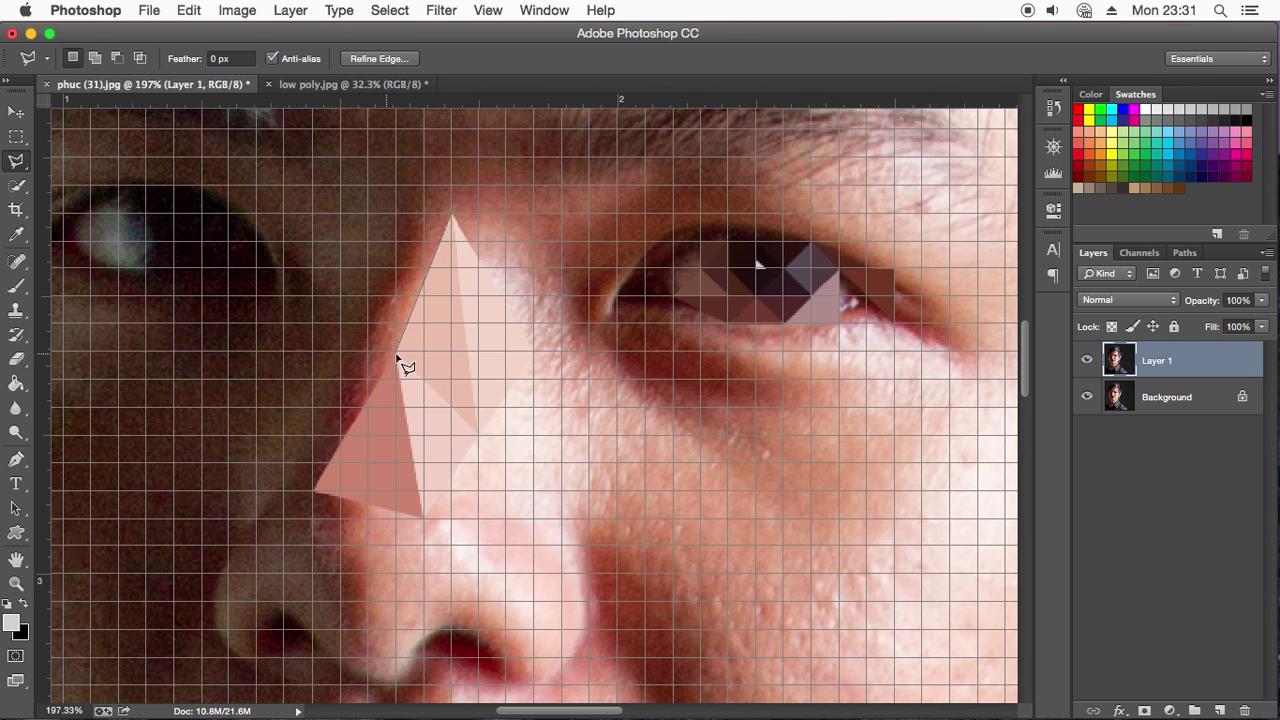
{"action": "left_click", "coordinate": [397, 354]}
{"action": "left_click", "coordinate": [342, 351]}
{"action": "left_click", "coordinate": [451, 215]}
{"action": "key", "text": "ctrl+f"}
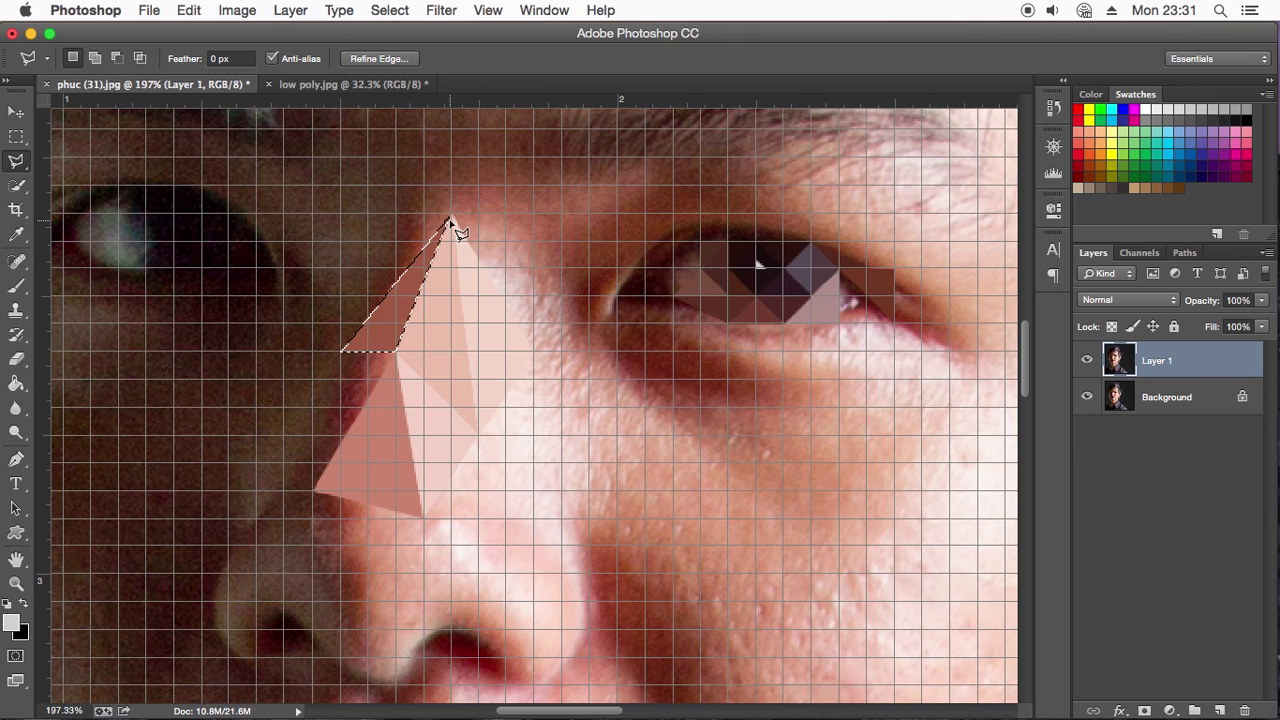
{"action": "key", "text": "ctrl+d"}
Step: Zoom out to the whole face and hide the grid overlay
{"action": "key", "text": "z"}
{"action": "mouse_move", "coordinate": [527, 432]}
{"action": "left_mouse_down"}
{"action": "mouse_move", "coordinate": [443, 434]}
{"action": "mouse_move", "coordinate": [357, 491]}
{"action": "mouse_move", "coordinate": [437, 363]}
{"action": "mouse_move", "coordinate": [476, 404]}
{"action": "left_mouse_up"}
{"action": "left_click", "coordinate": [476, 404]}
{"action": "key", "text": "ctrl+apostrophe"}
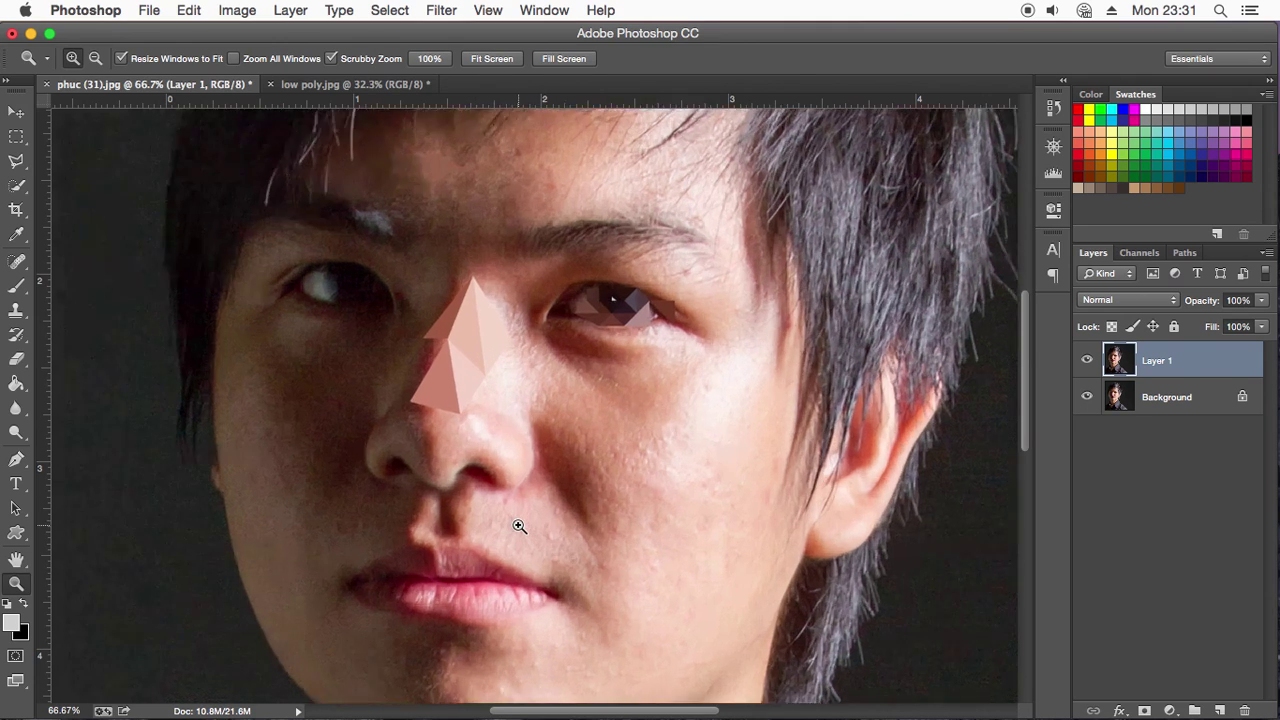
Step: Inspect the nostril triangles up close, zoom back out, and bring low poly.jpg forward
{"action": "left_click_drag", "start_coordinate": [545, 515], "coordinate": [517, 523]}
{"action": "left_click_drag", "start_coordinate": [503, 403], "coordinate": [473, 421]}
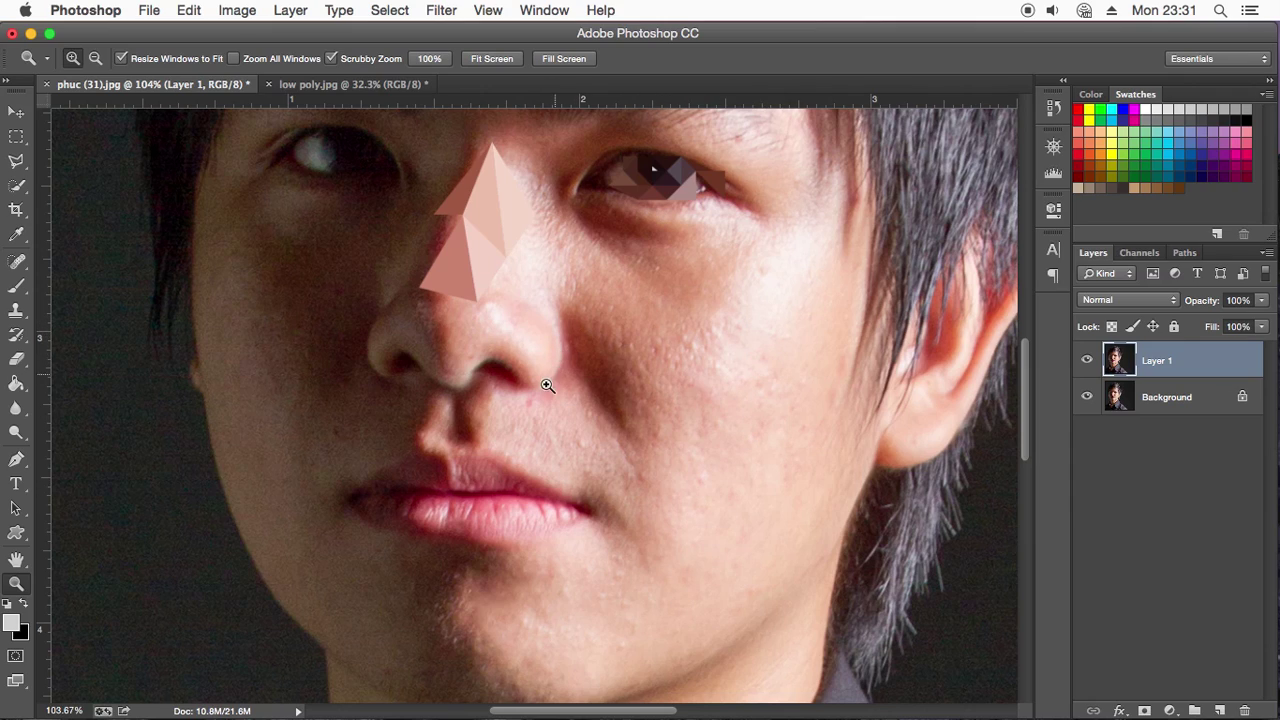
{"action": "left_click", "coordinate": [486, 370]}
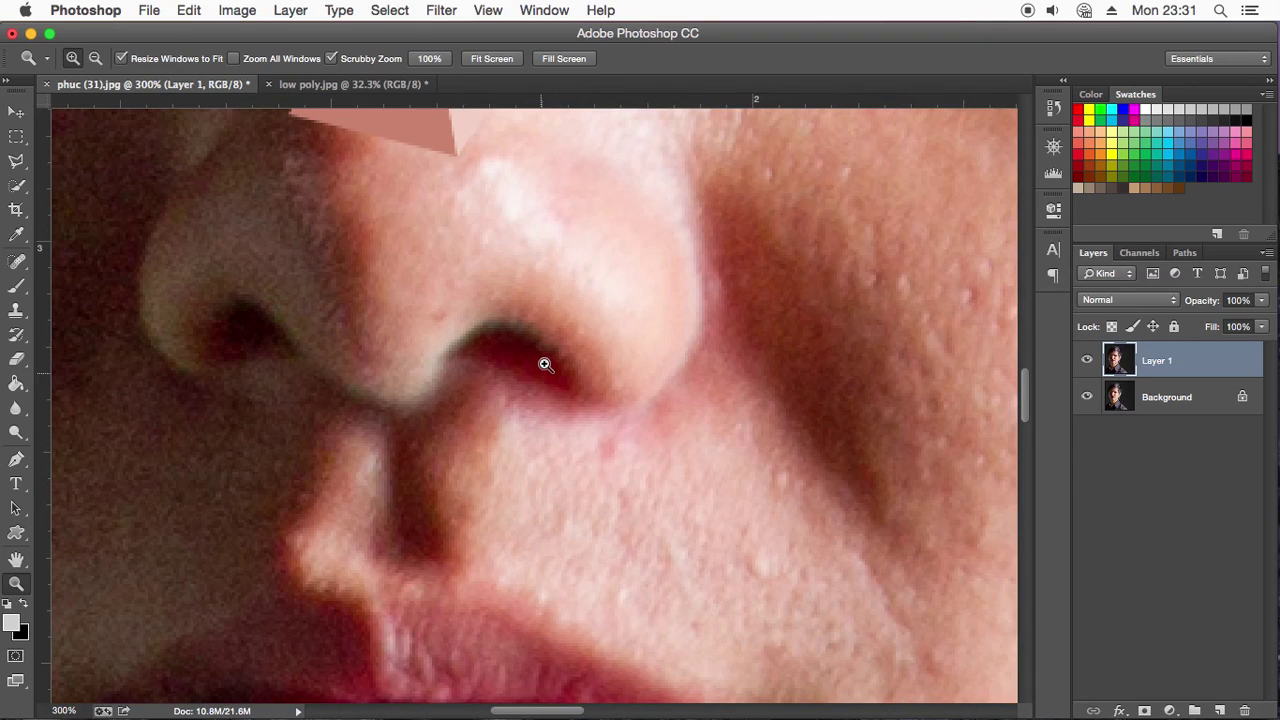
{"action": "left_click", "coordinate": [531, 360]}
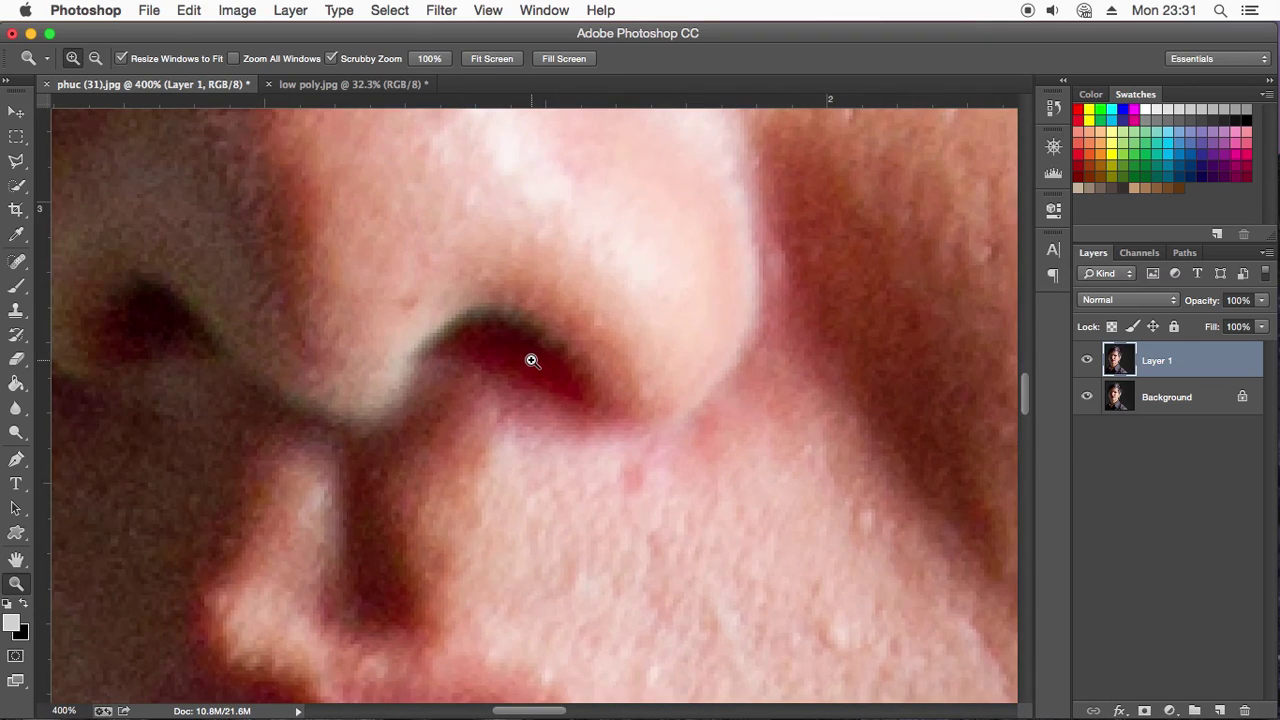
{"action": "left_click", "coordinate": [531, 362], "text": "alt"}
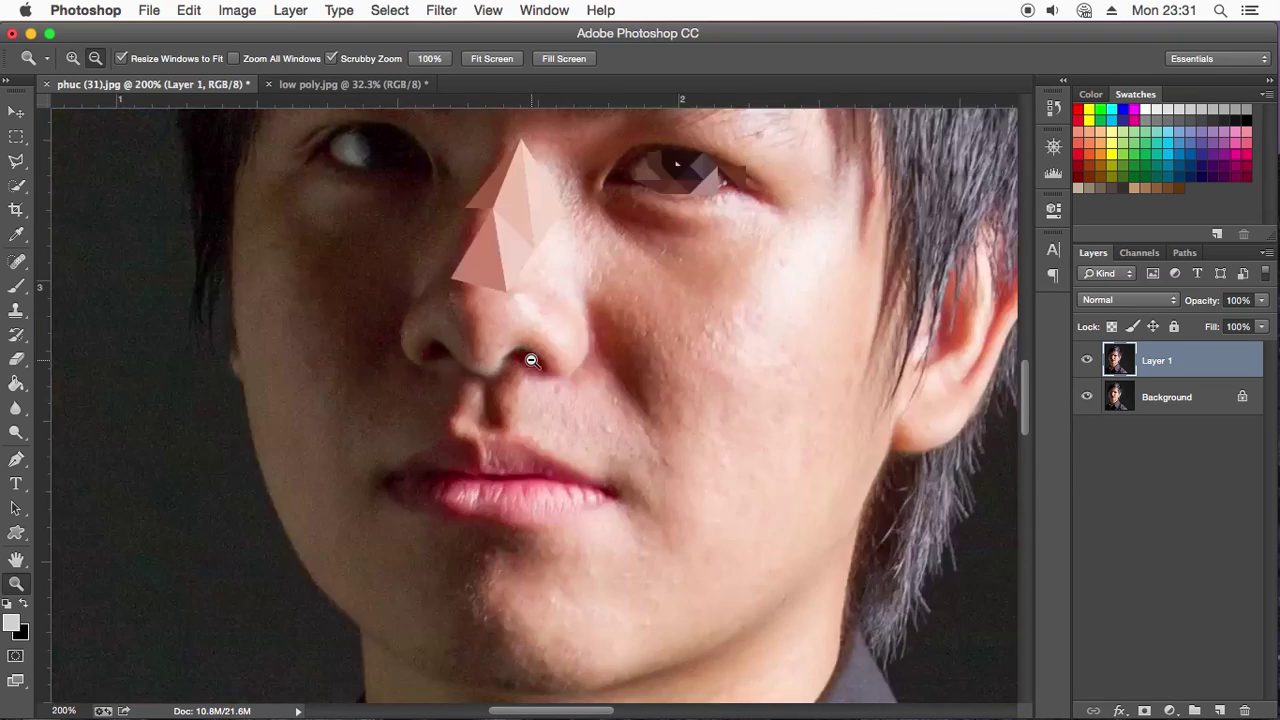
{"action": "double_click", "coordinate": [531, 360]}
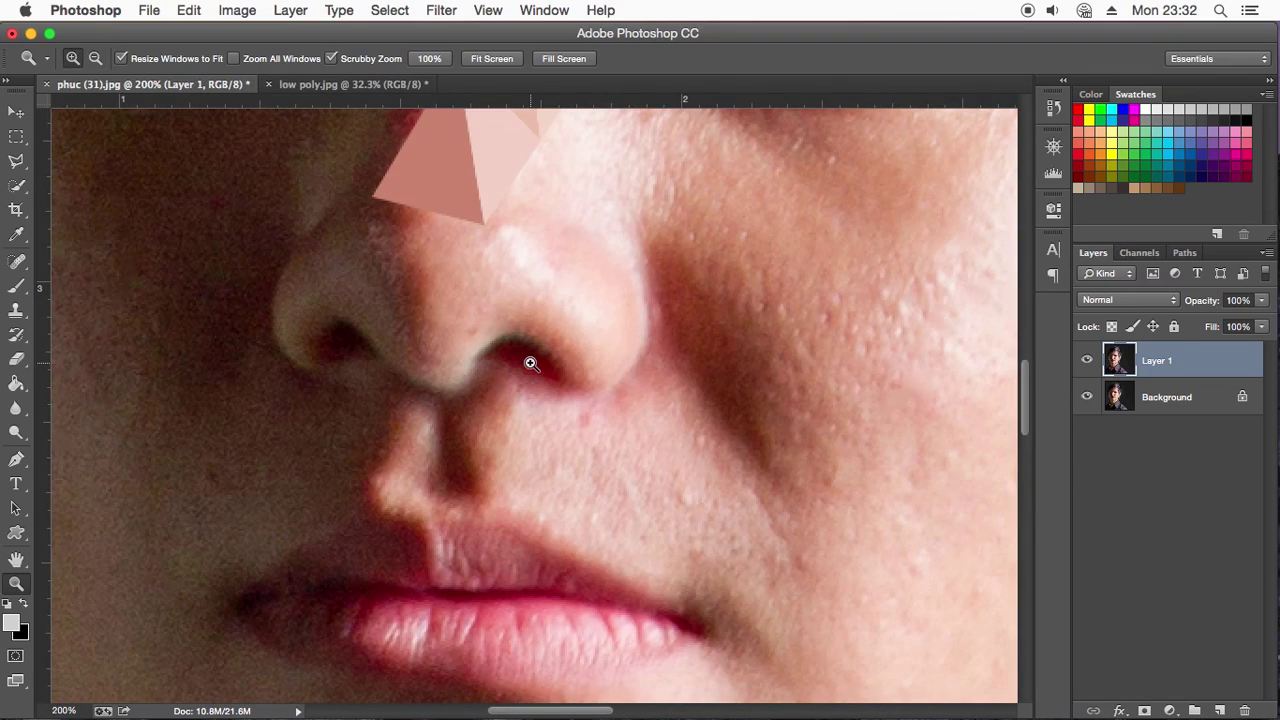
{"action": "left_click", "coordinate": [628, 347], "text": "alt"}
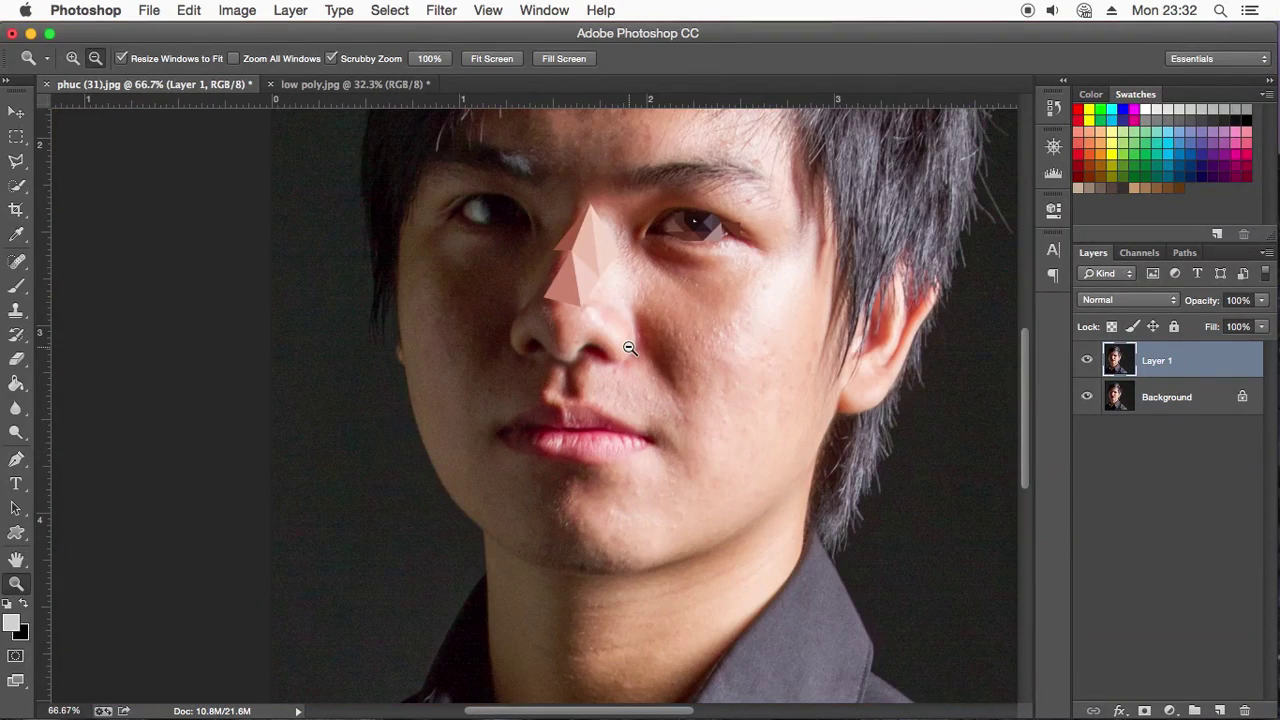
{"action": "left_click", "coordinate": [295, 84]}
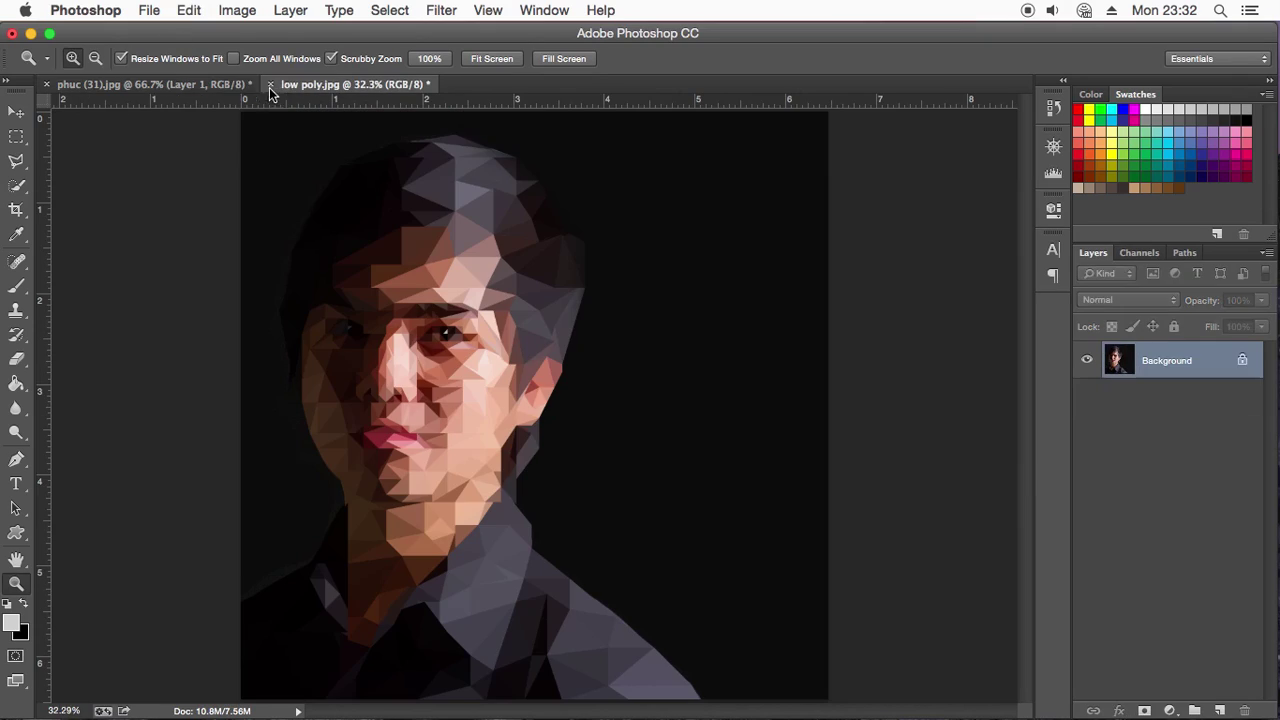
Step: Zoom and pan around low poly.jpg, checking the nose, neck and shoulder triangles
{"action": "left_click", "coordinate": [181, 84]}
{"action": "left_click", "coordinate": [330, 84]}
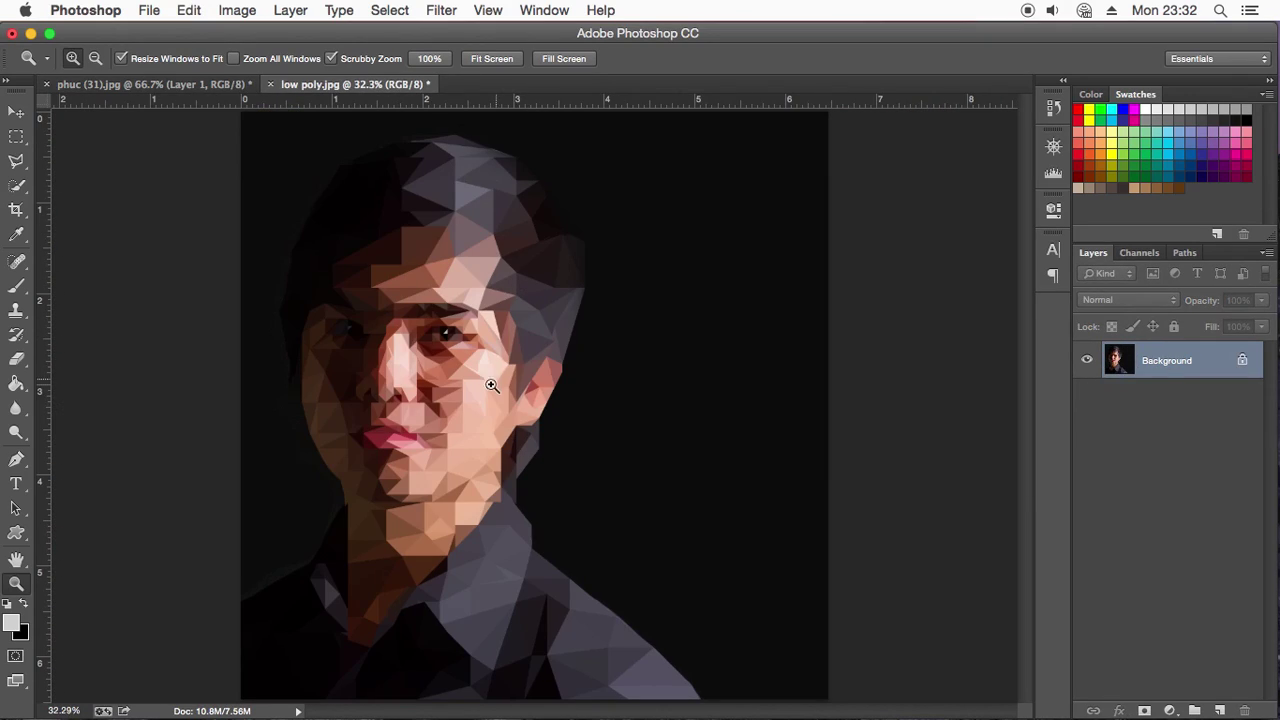
{"action": "left_click", "coordinate": [404, 397]}
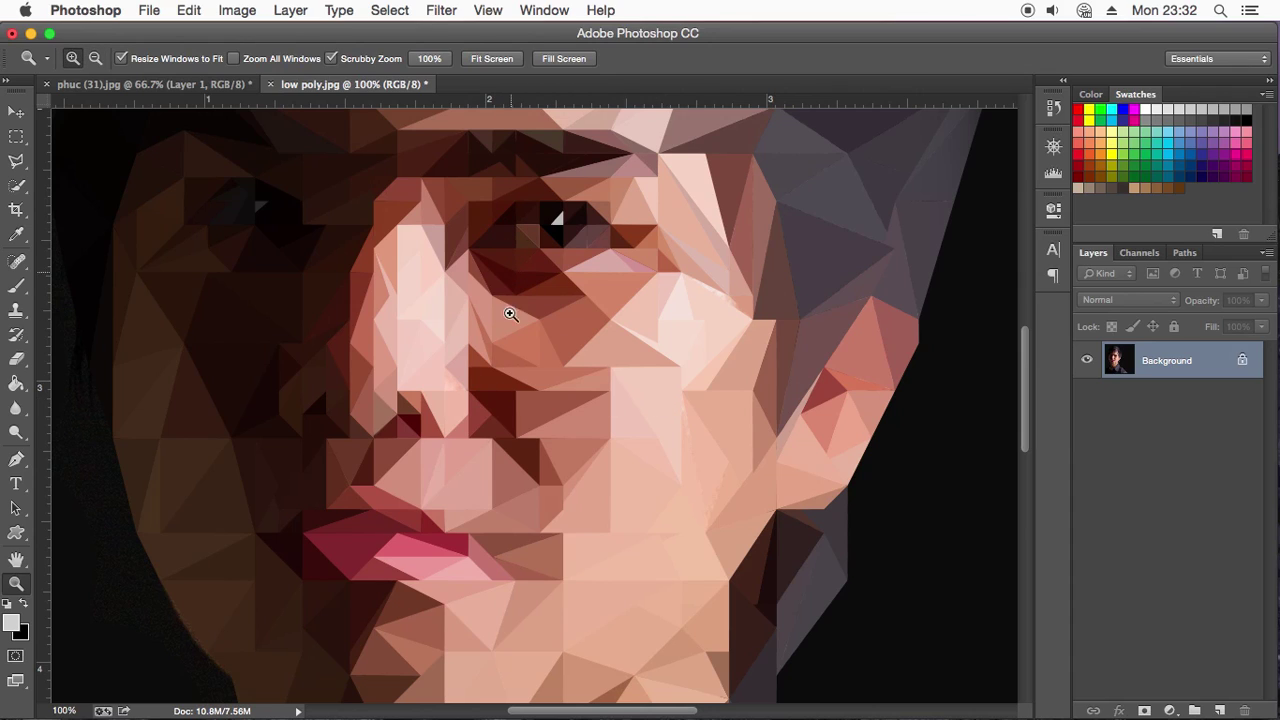
{"action": "left_click", "coordinate": [586, 566], "text": "alt"}
{"action": "left_click", "coordinate": [586, 566], "text": "alt"}
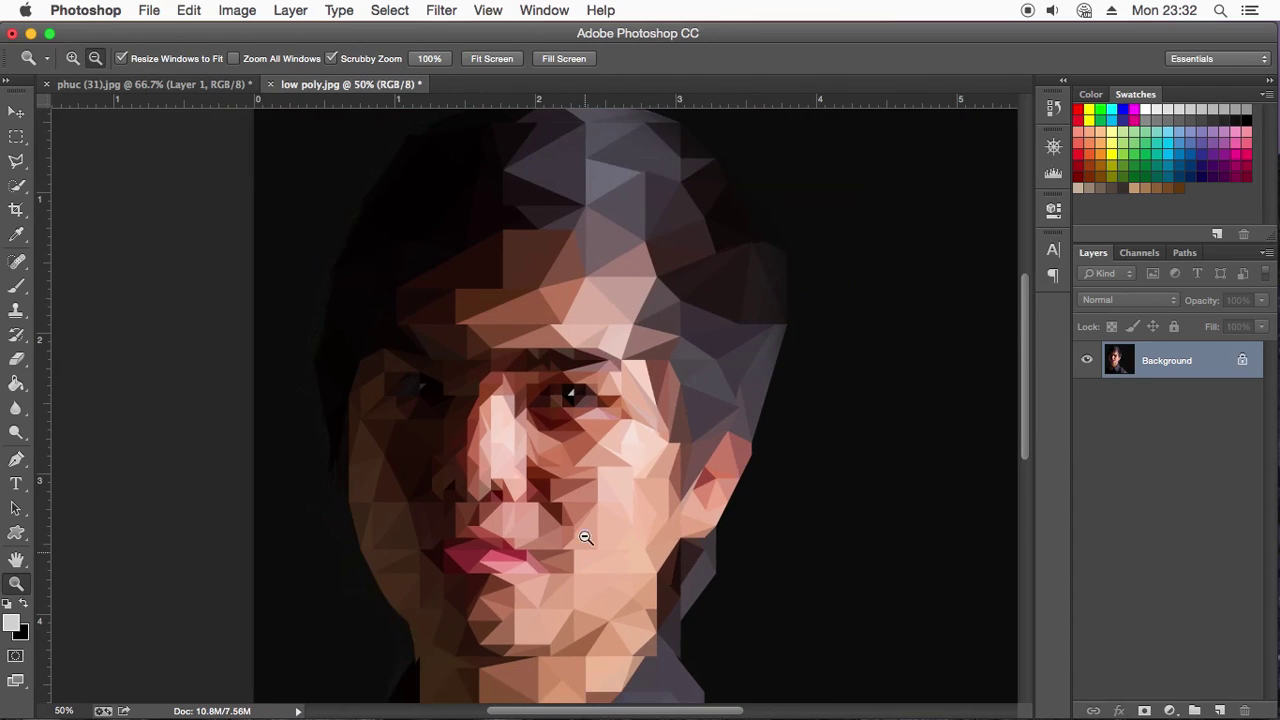
{"action": "left_click_drag", "start_coordinate": [557, 591], "coordinate": [580, 337]}
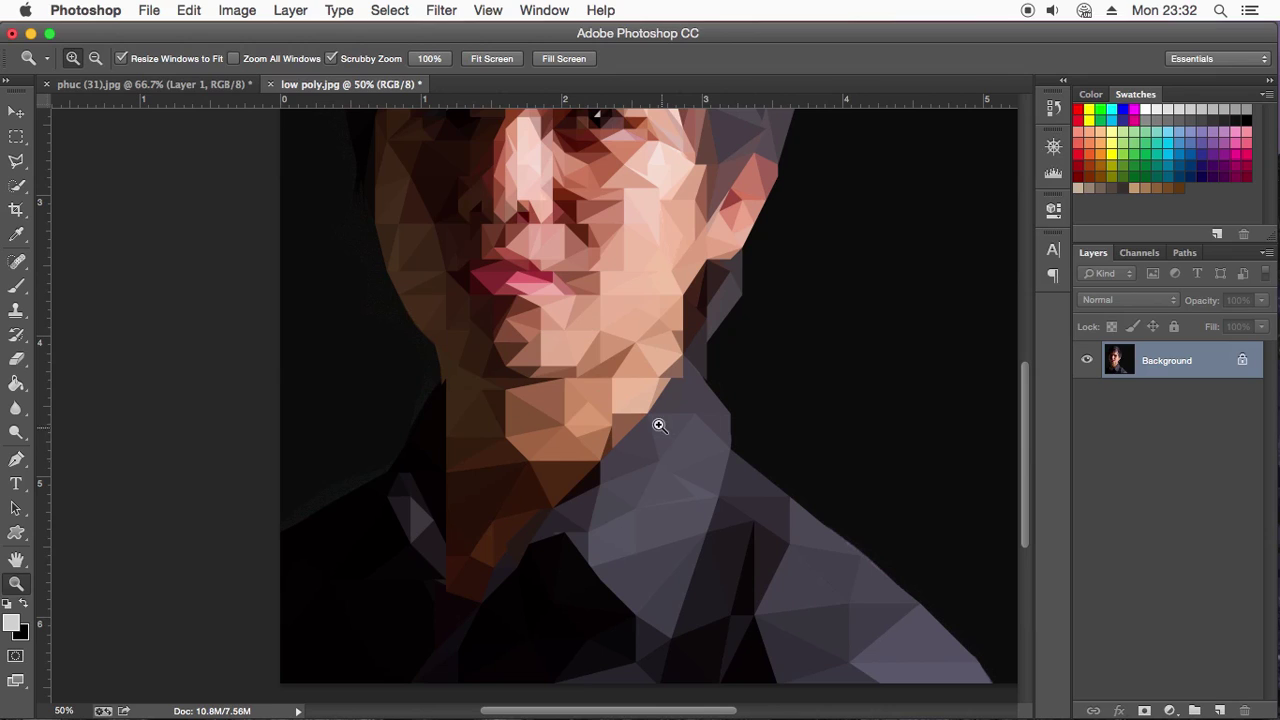
{"action": "left_click", "coordinate": [677, 574]}
{"action": "mouse_move", "coordinate": [677, 574]}
{"action": "left_mouse_down"}
{"action": "mouse_move", "coordinate": [494, 381]}
{"action": "mouse_move", "coordinate": [494, 409]}
{"action": "left_mouse_up"}
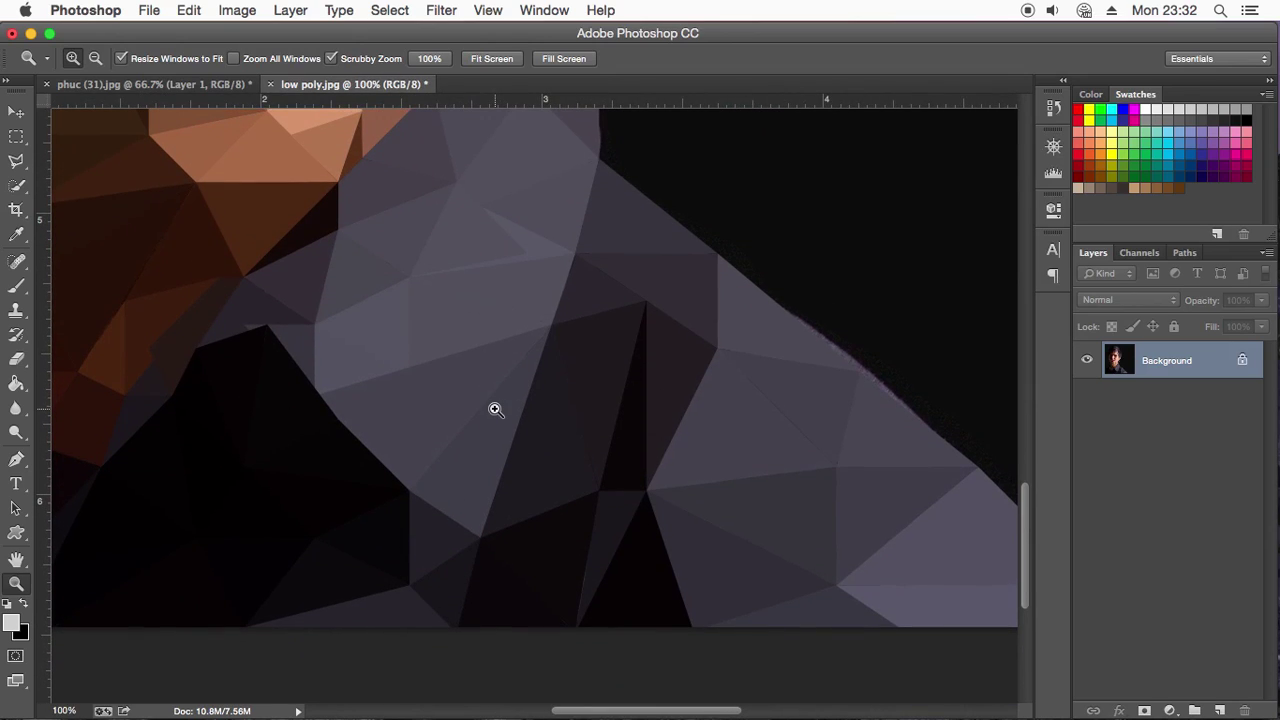
{"action": "left_click", "coordinate": [509, 398], "text": "alt"}
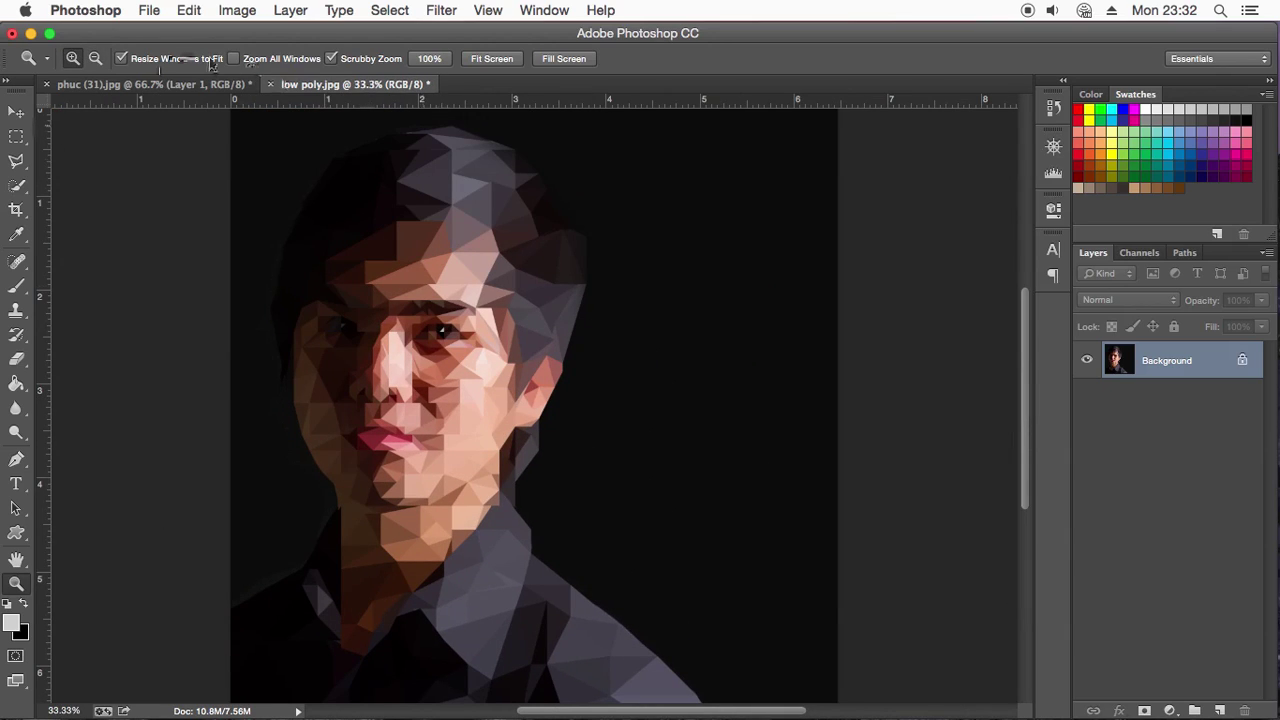
Step: Compare against the original photo, then open the fill and adjustment layer types list
{"action": "left_click", "coordinate": [155, 85]}
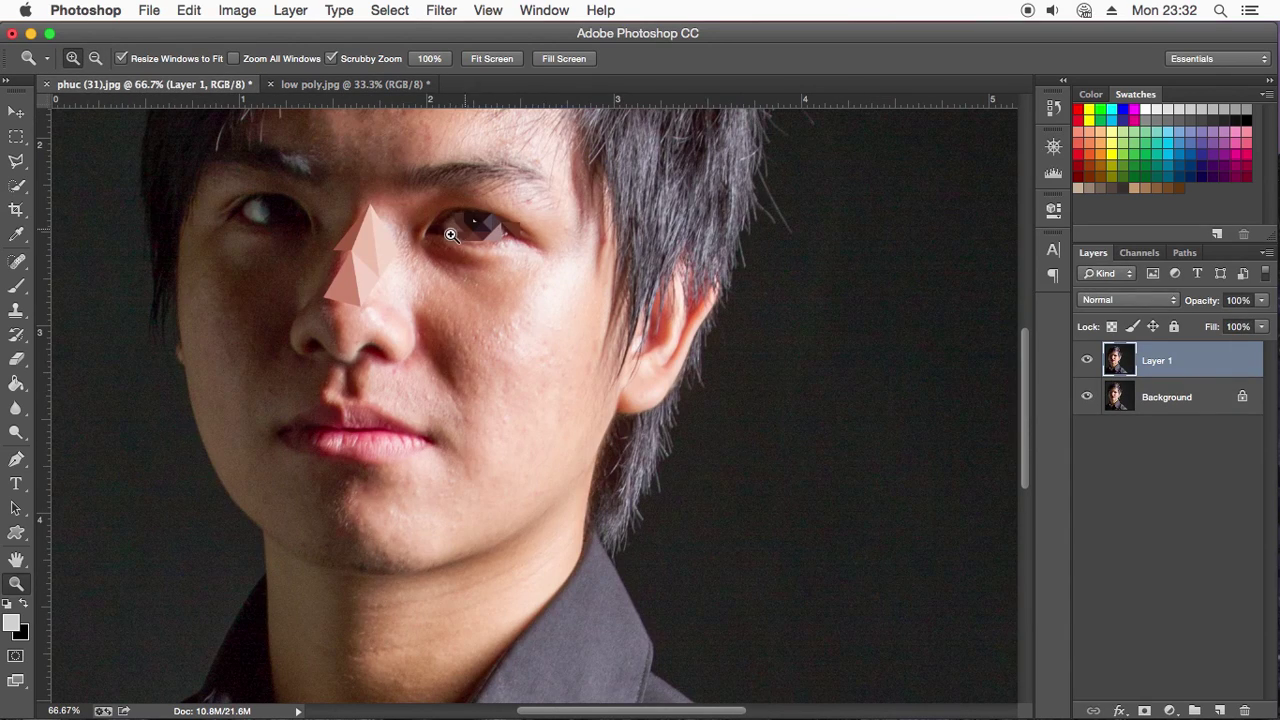
{"action": "left_click", "coordinate": [330, 85]}
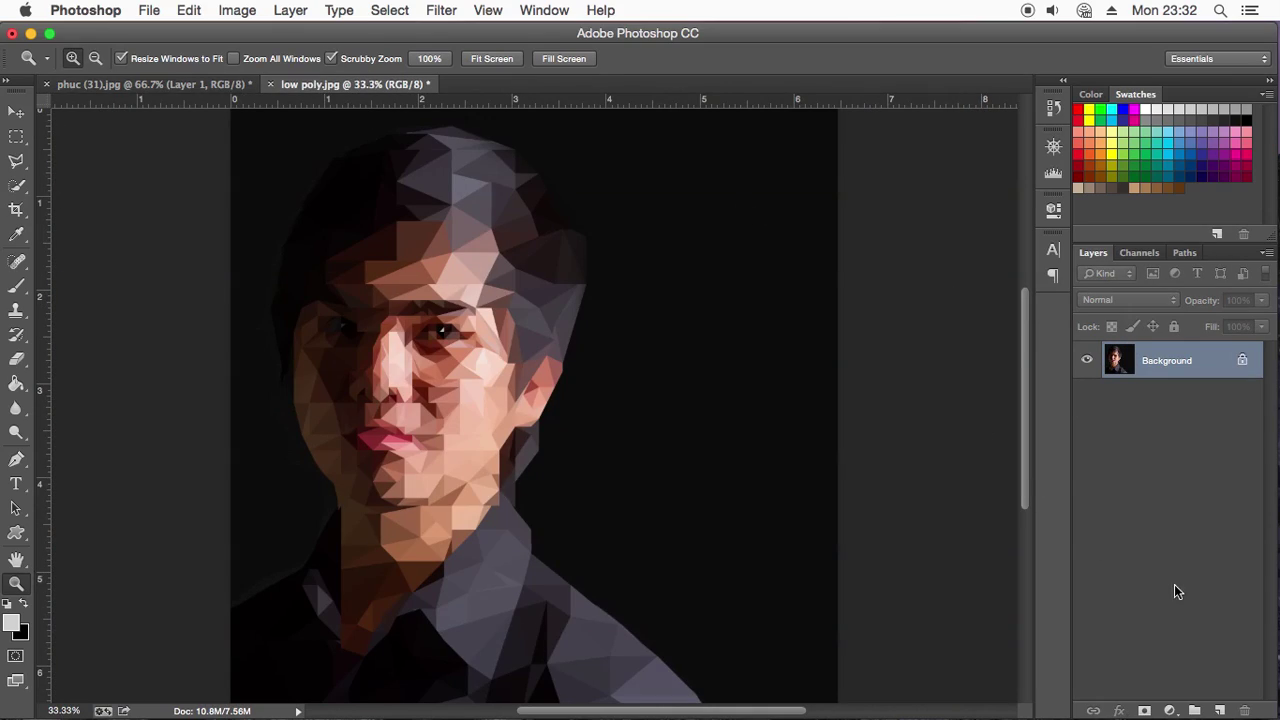
{"action": "left_click", "coordinate": [1169, 710]}
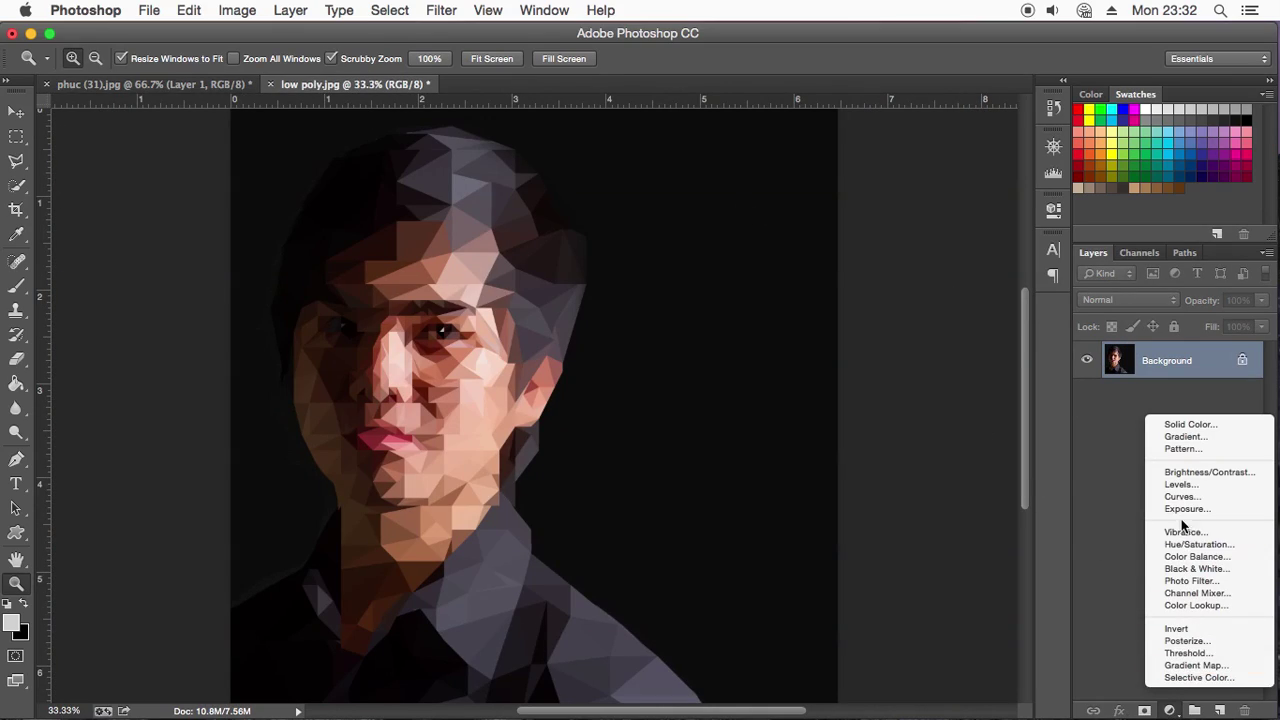
Step: Add a Levels adjustment layer with the midtones darkened to about 0.73
{"action": "left_click", "coordinate": [1181, 484]}
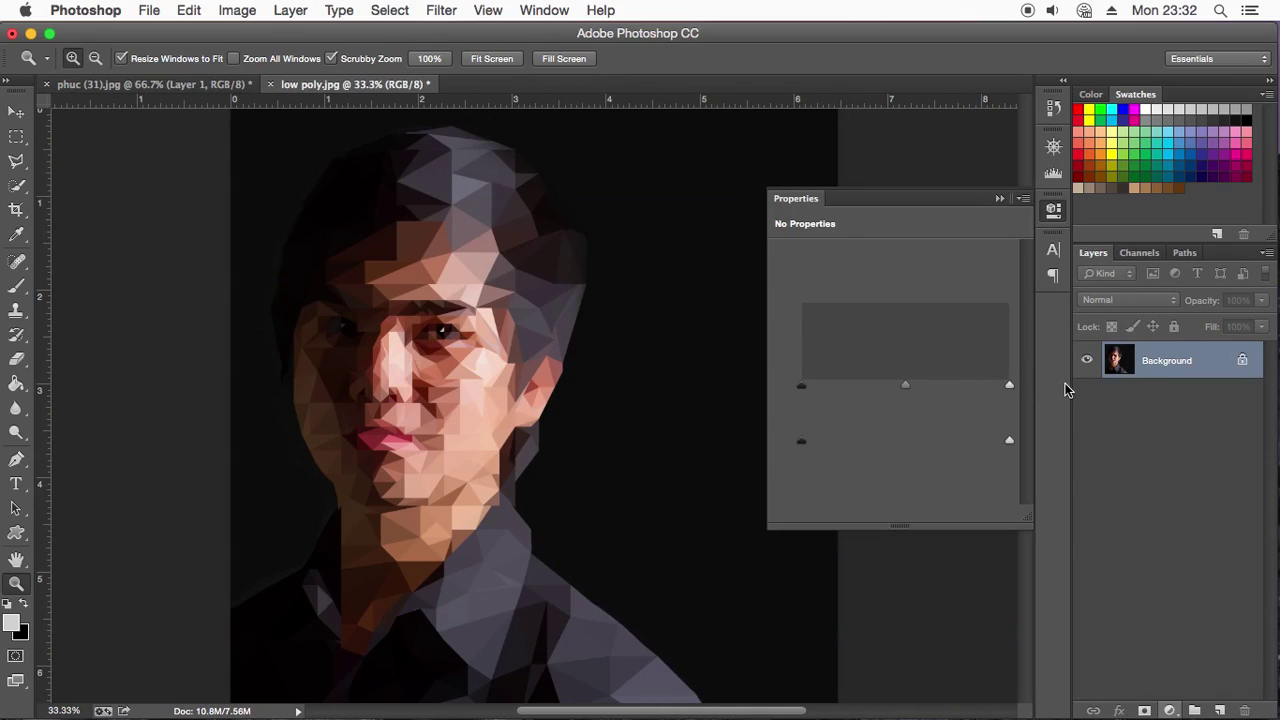
{"action": "mouse_move", "coordinate": [905, 386]}
{"action": "left_mouse_down"}
{"action": "mouse_move", "coordinate": [927, 386]}
{"action": "mouse_move", "coordinate": [906, 387]}
{"action": "left_mouse_up"}
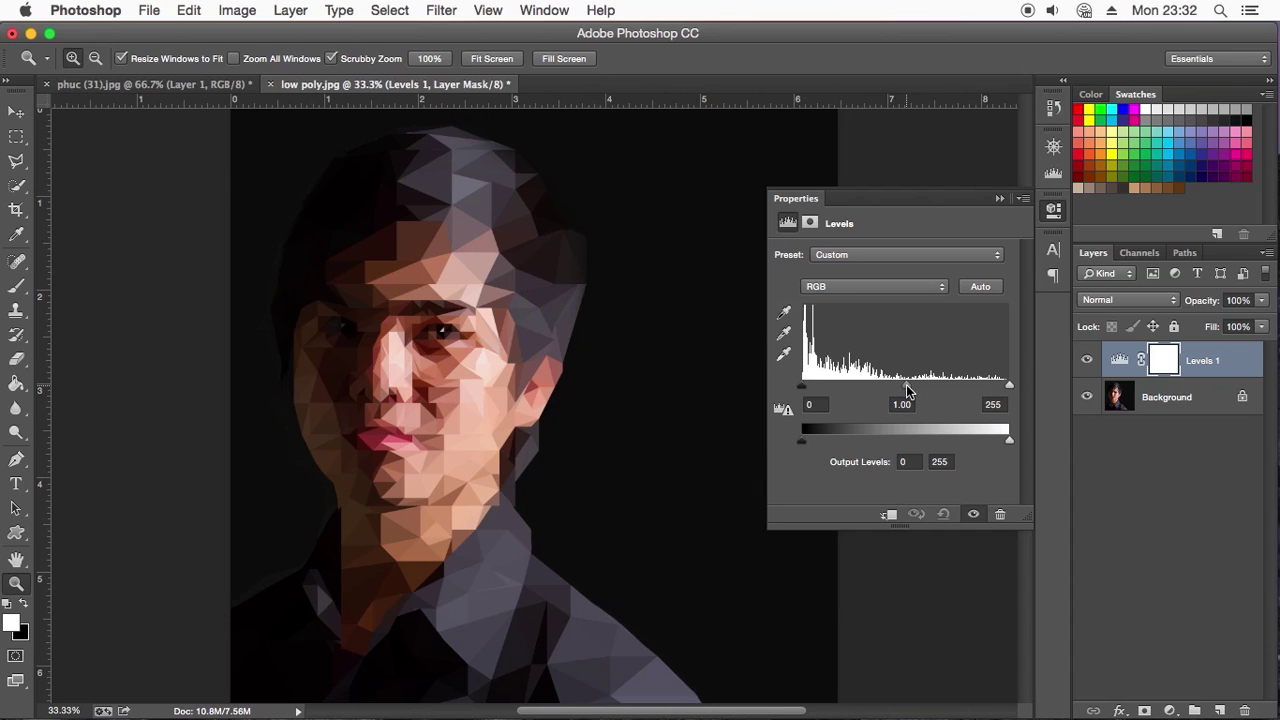
{"action": "left_click", "coordinate": [999, 198]}
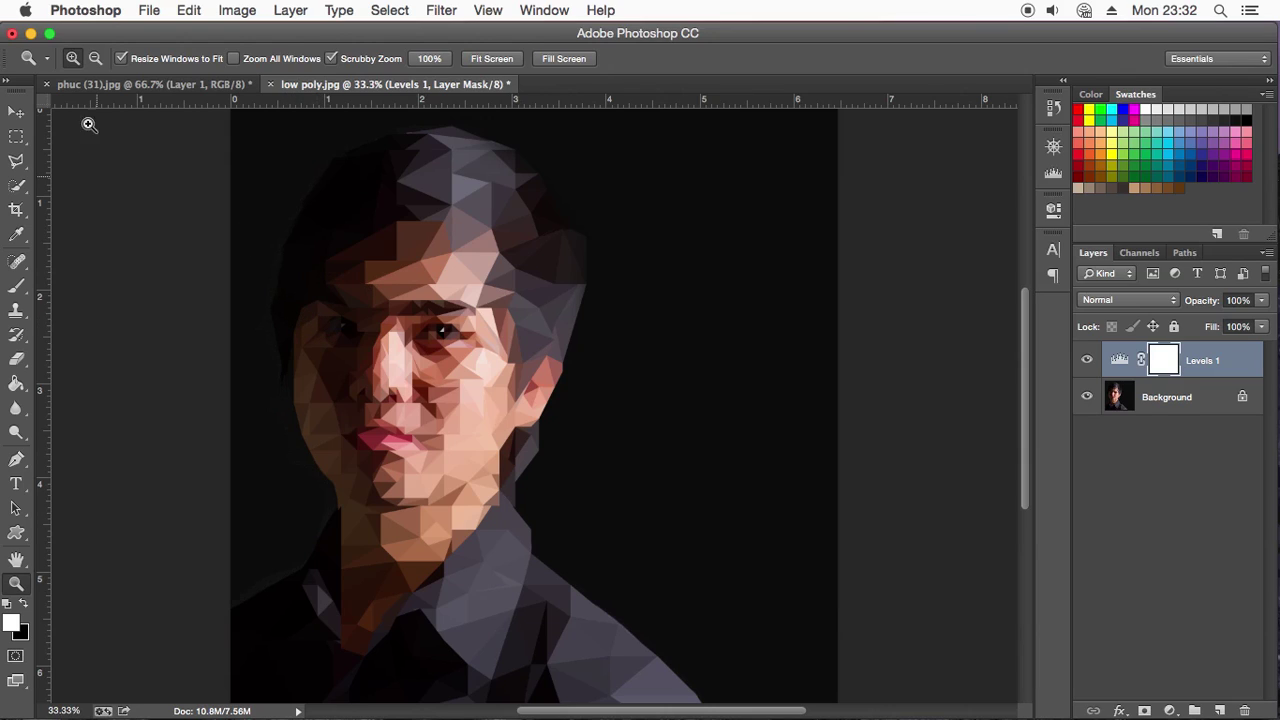
Step: Compare with the original photo, then reopen the adjustment layer list on low poly.jpg
{"action": "left_click", "coordinate": [178, 84]}
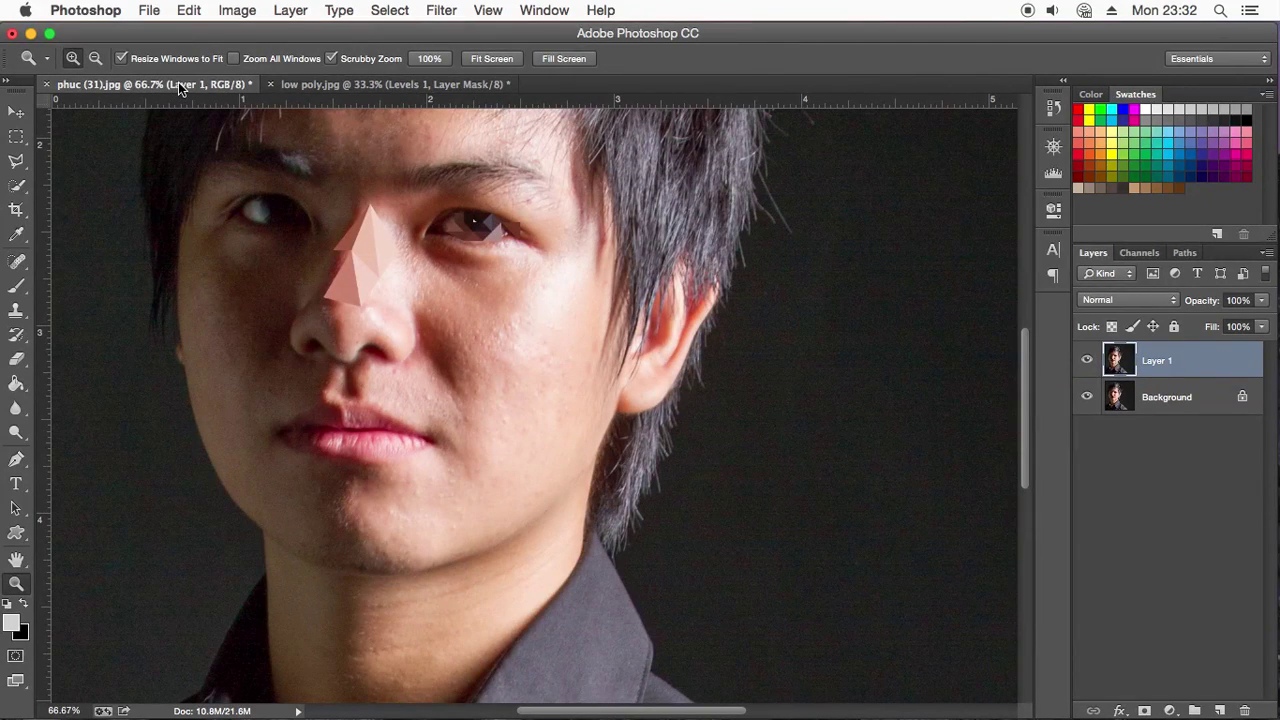
{"action": "left_click", "coordinate": [362, 88]}
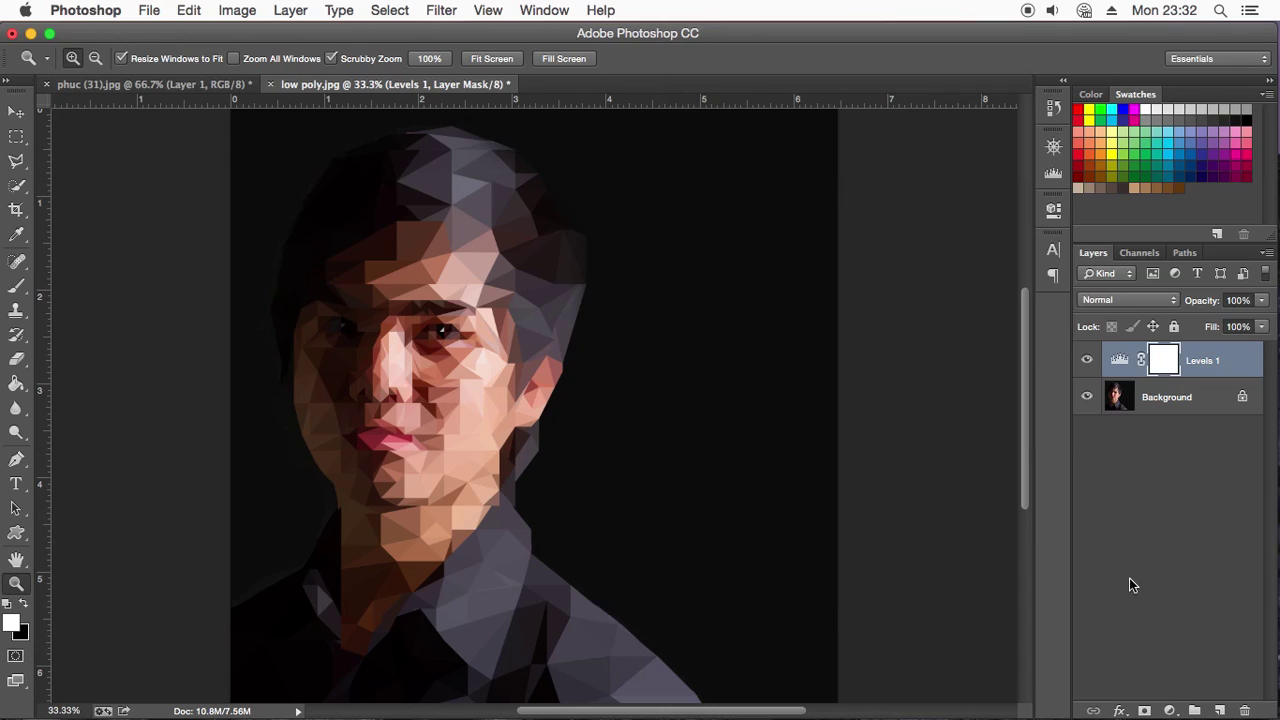
{"action": "left_click", "coordinate": [1167, 709]}
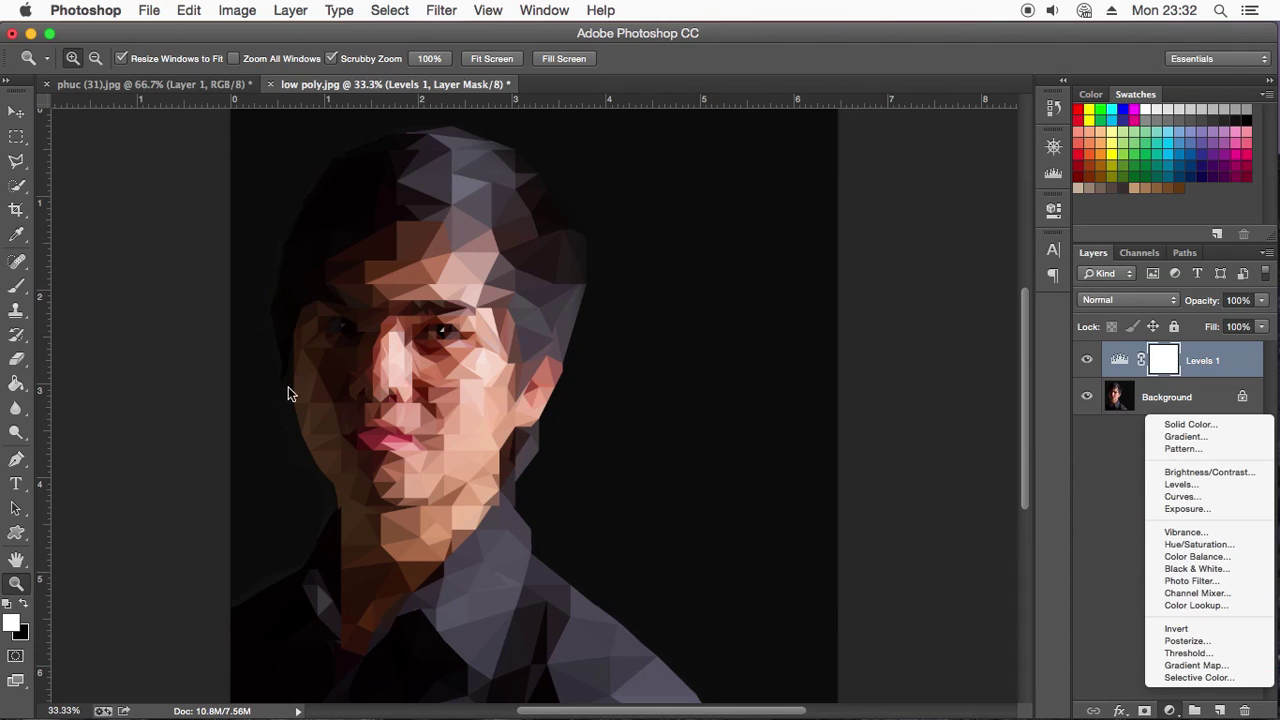
Step: Dismiss the adjustment list, zoom in on the eye at 100%, then zoom back out
{"action": "left_click", "coordinate": [500, 348]}
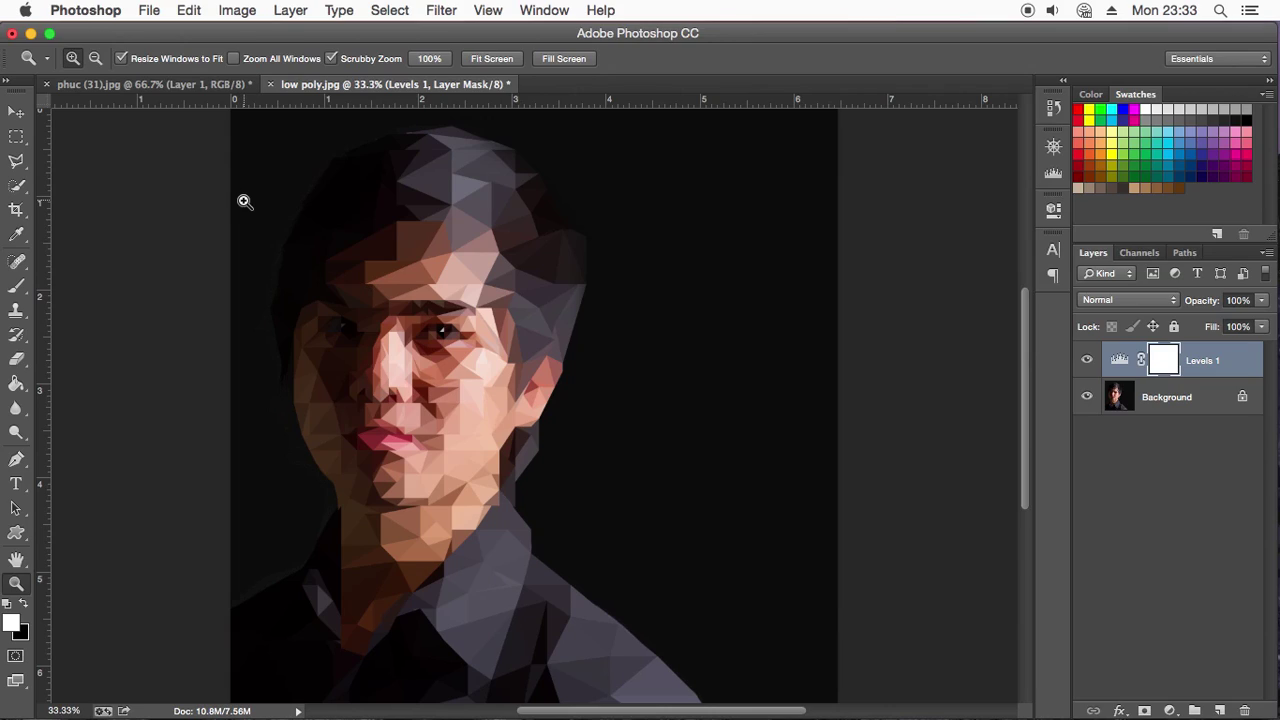
{"action": "left_click", "coordinate": [426, 349]}
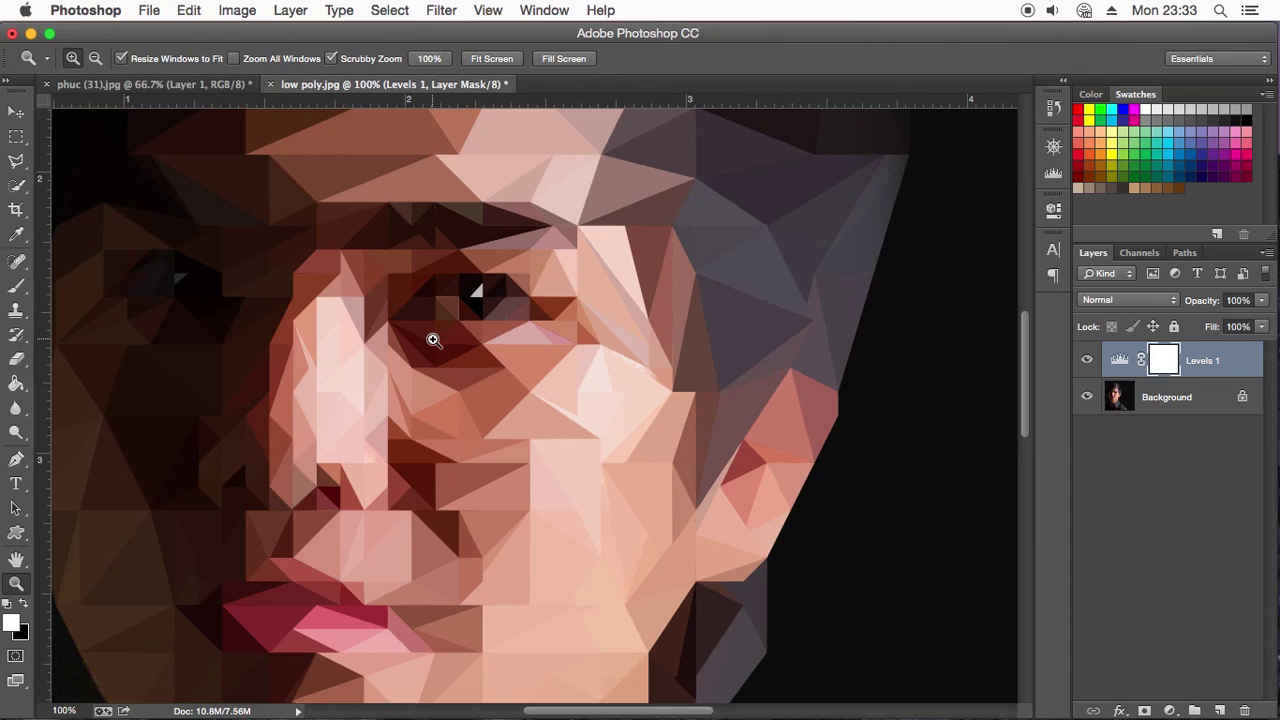
{"action": "left_click", "coordinate": [433, 340], "text": "alt"}
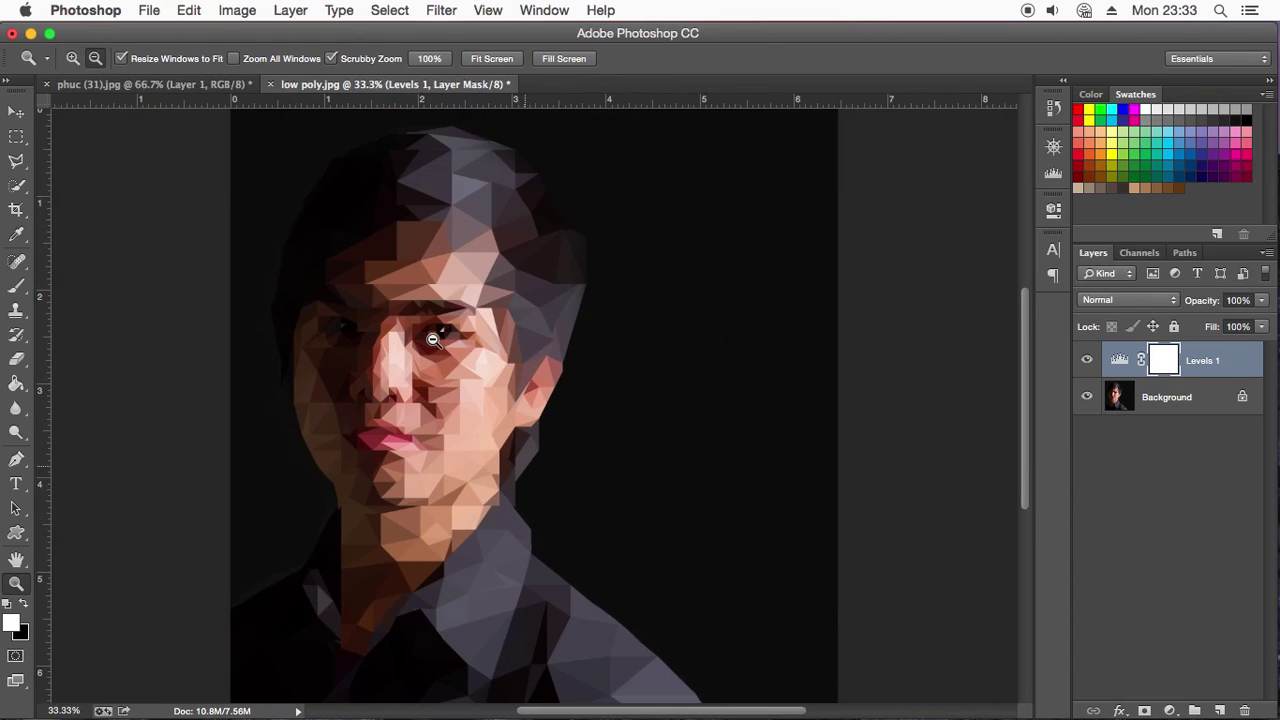